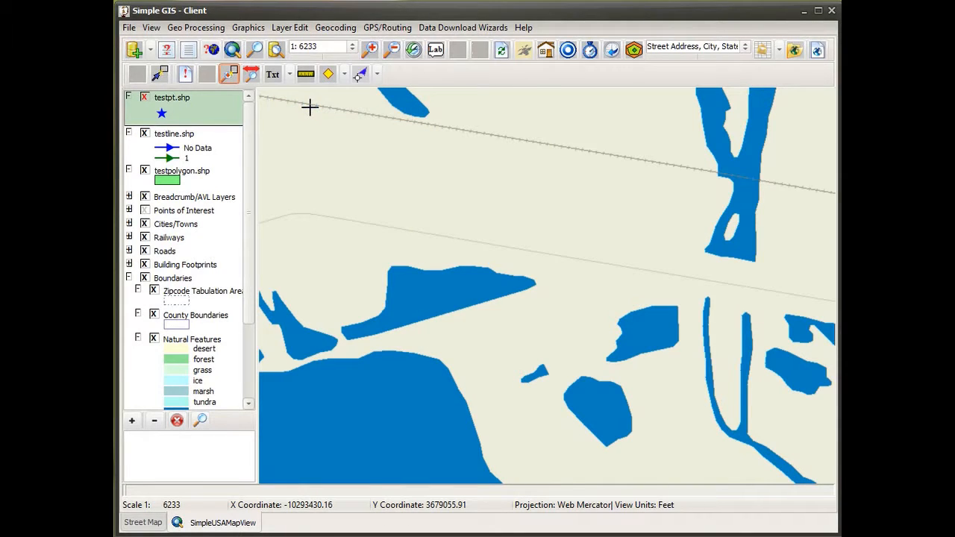
Step: Turn on editing for the testline.shp and testpolygon.shp layers
right_click(197, 152)
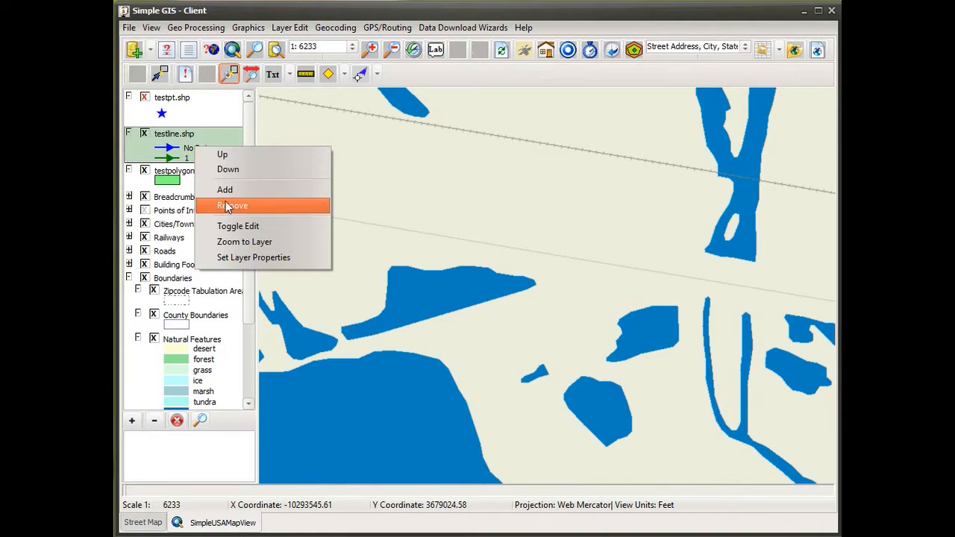
click(230, 227)
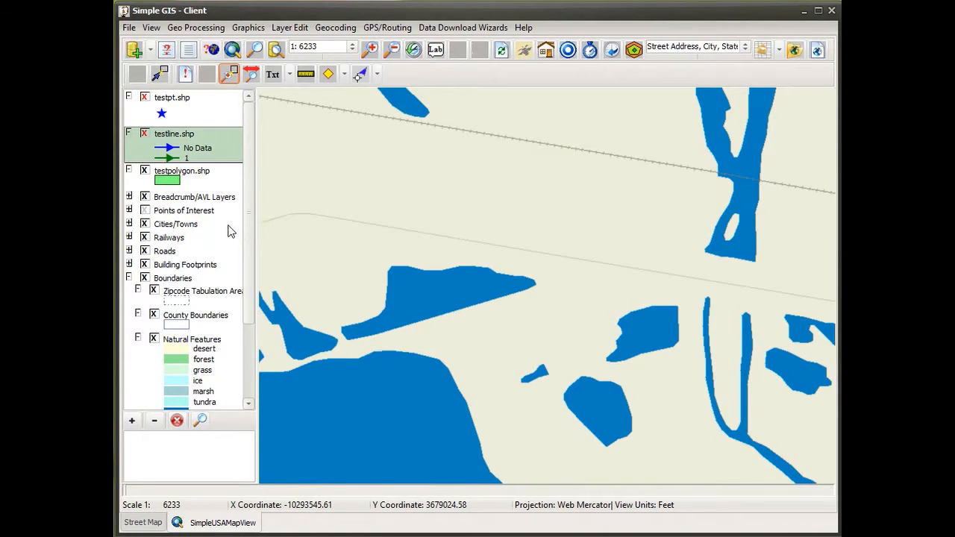
right_click(202, 175)
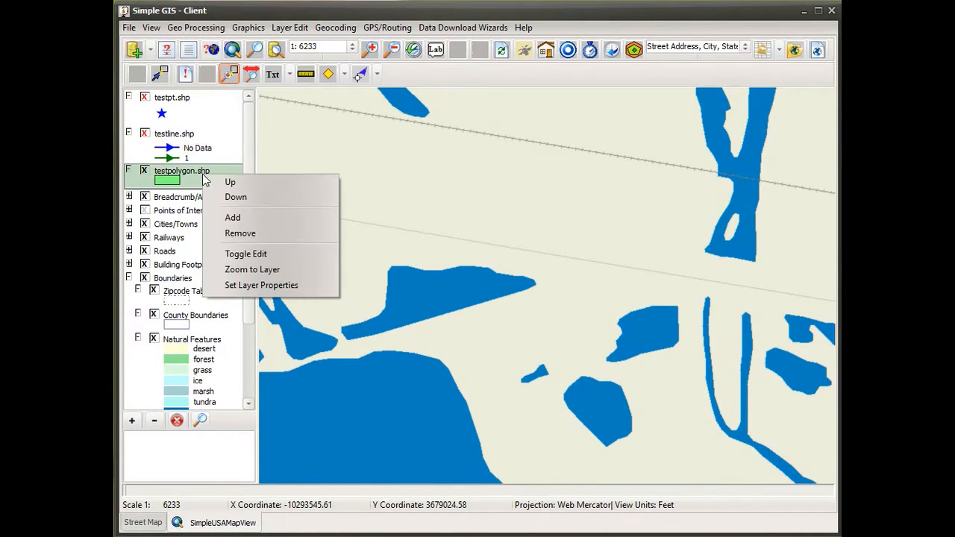
click(249, 255)
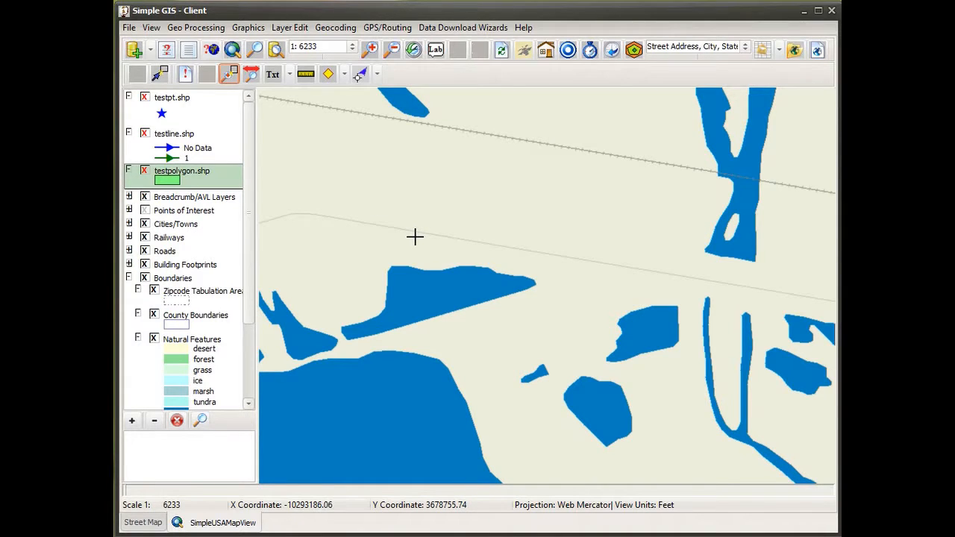
Step: Draw a large elongated polygon feature, about 4,000 ft in perimeter, between the two diagonal lines above the lakes
click(378, 74)
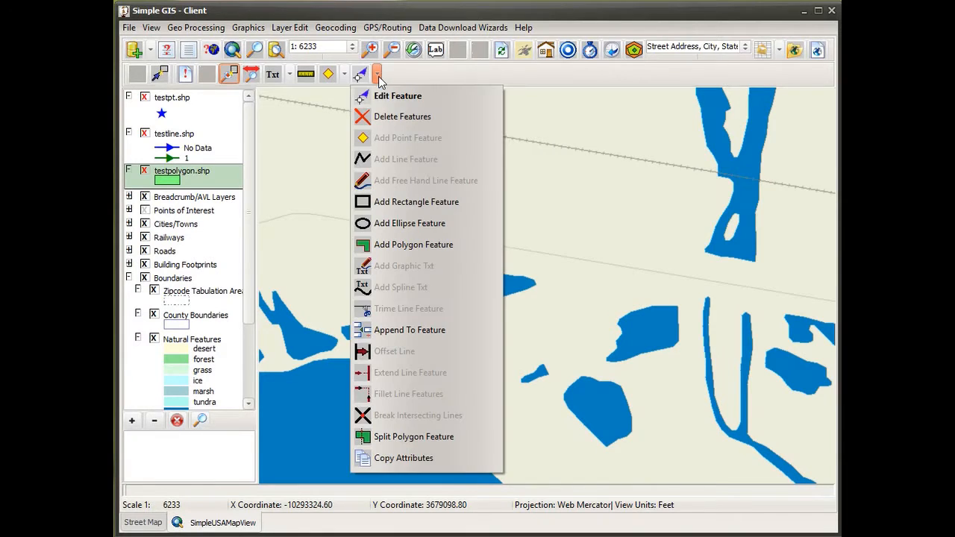
click(391, 248)
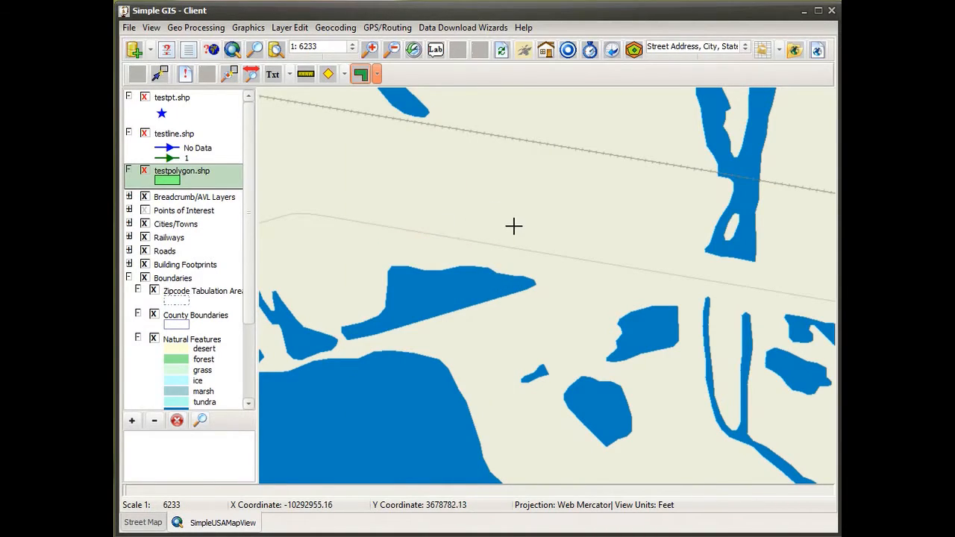
click(506, 235)
click(396, 214)
click(375, 165)
click(394, 139)
click(506, 145)
click(607, 175)
click(643, 221)
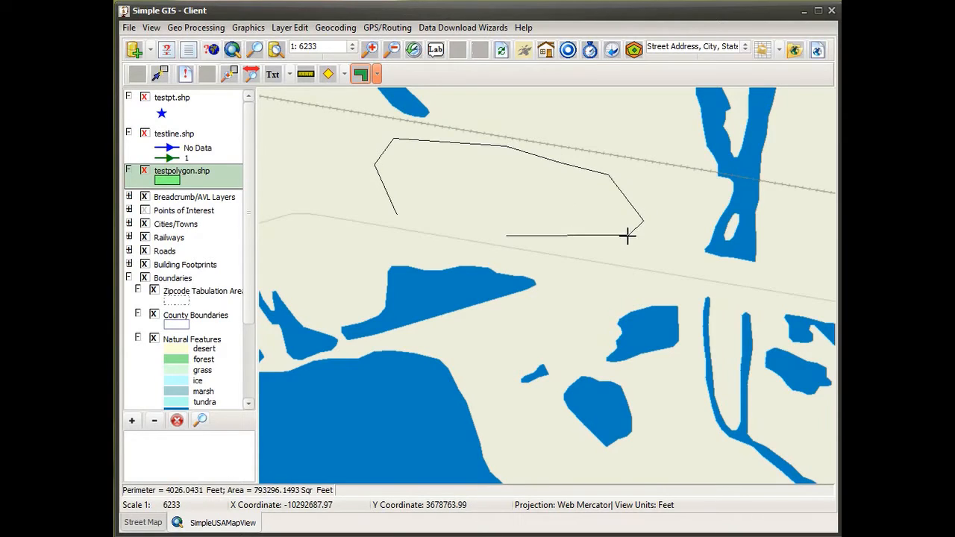
double_click(610, 255)
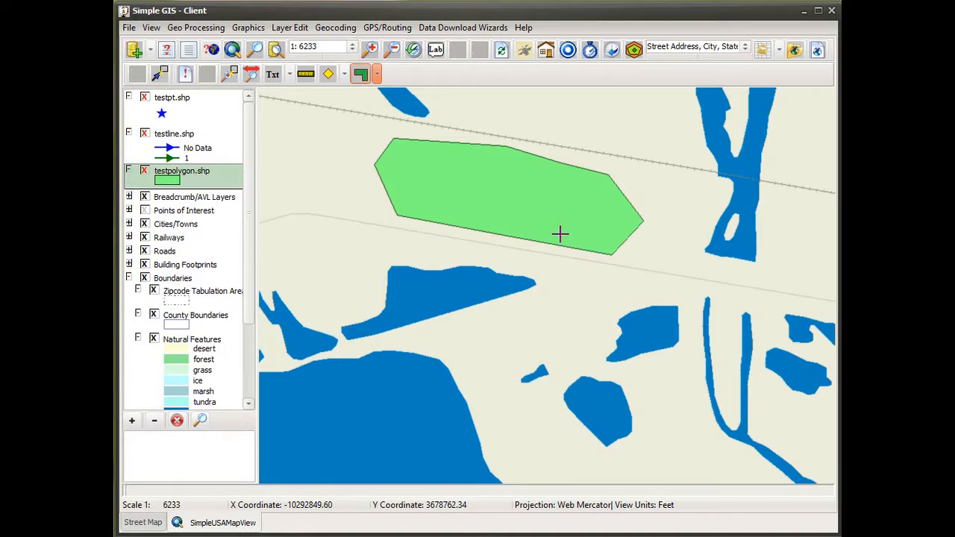
Step: Draw a smaller polygon about 1,680 ft in perimeter inside the western half of the large polygon
click(435, 213)
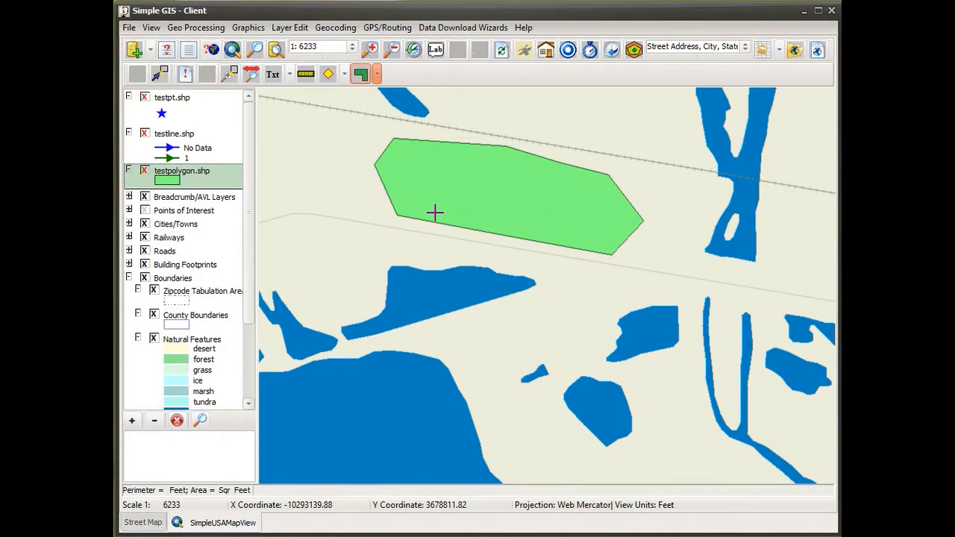
click(407, 202)
click(396, 168)
click(418, 155)
click(461, 155)
click(496, 177)
double_click(476, 212)
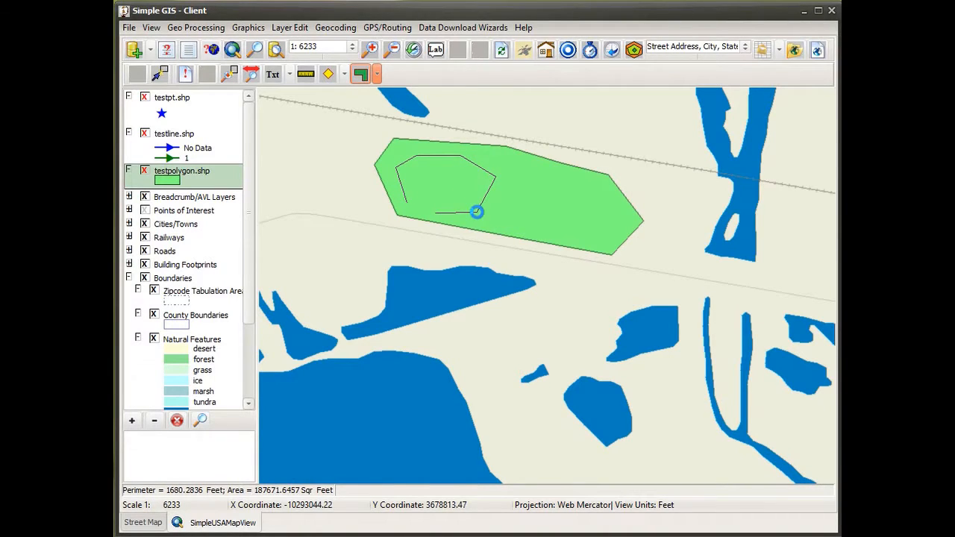
Step: Draw a second inner polygon inside the eastern half of the large polygon, beside the first one
click(566, 236)
click(521, 220)
click(520, 180)
click(568, 180)
click(603, 203)
double_click(603, 235)
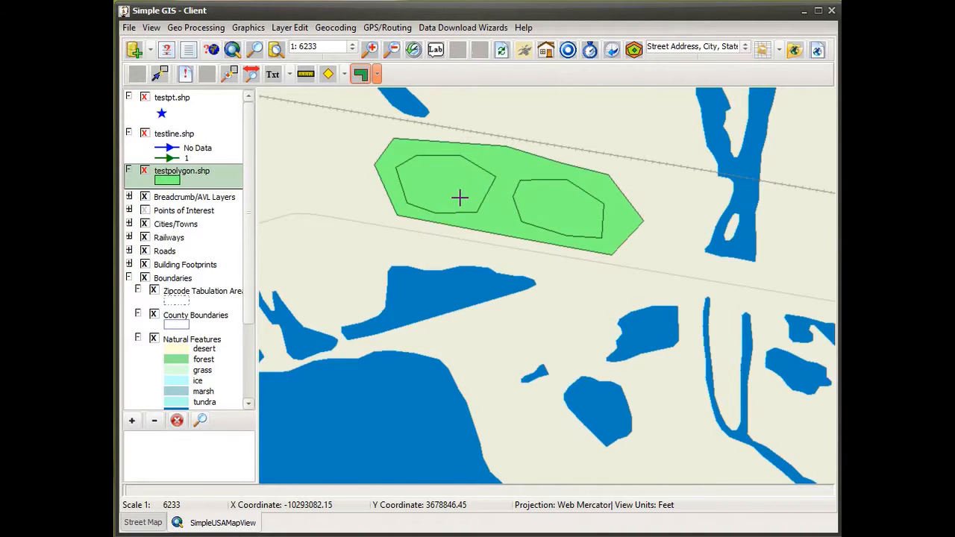
Step: Select the large polygon and both inner polygons, then merge the features and delete the originals
click(378, 74)
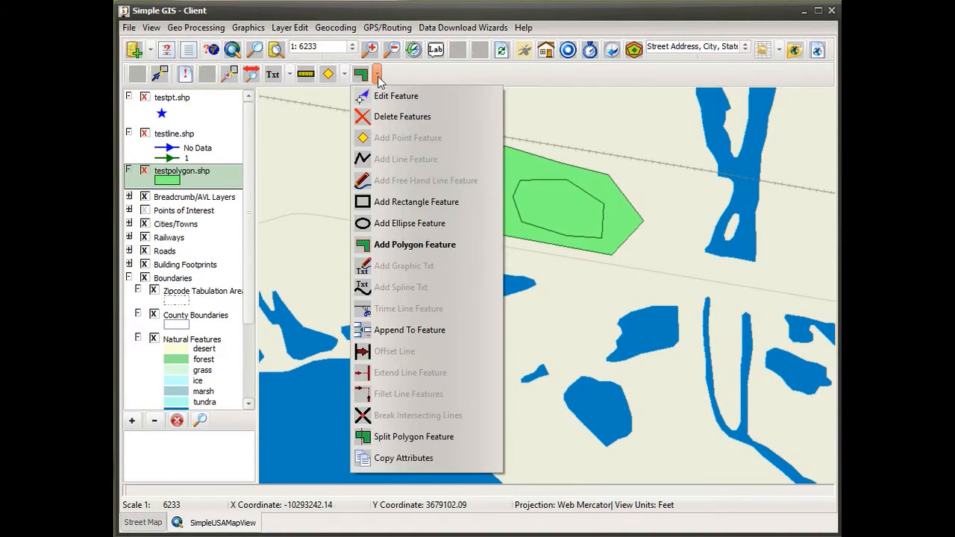
click(408, 103)
drag(359, 129, 616, 254)
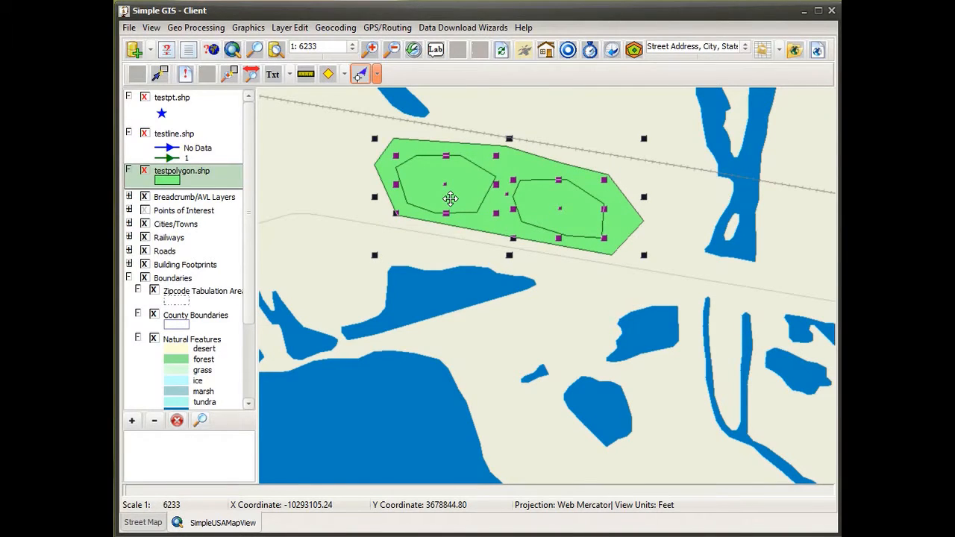
click(289, 28)
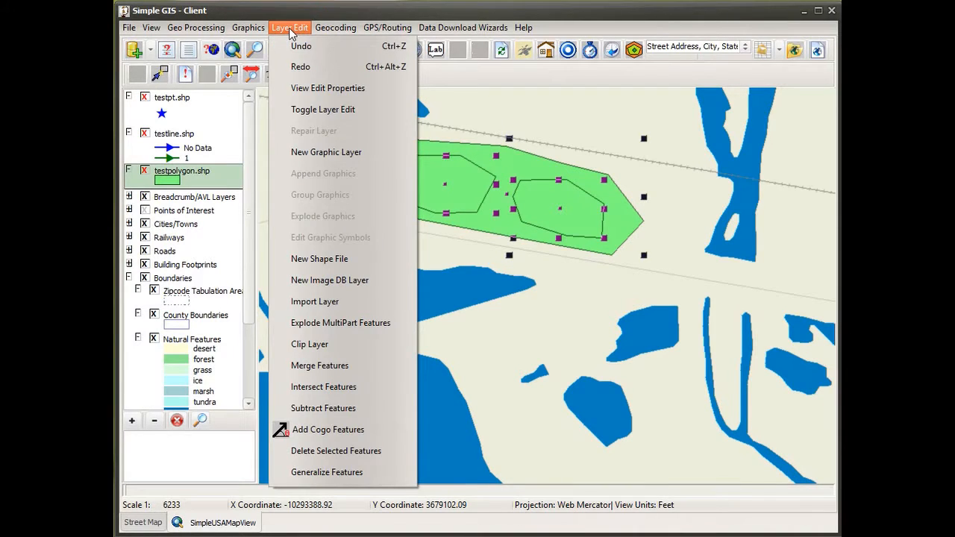
click(330, 365)
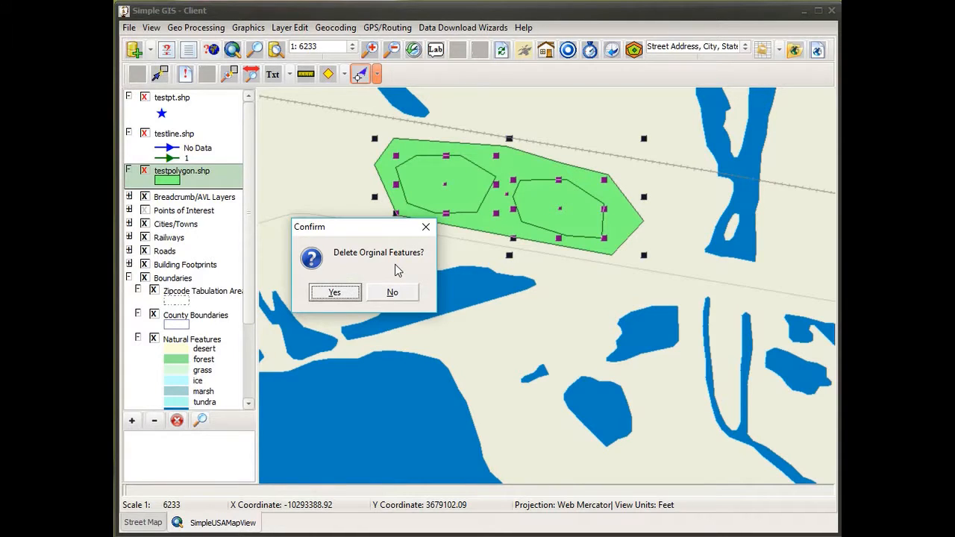
click(335, 292)
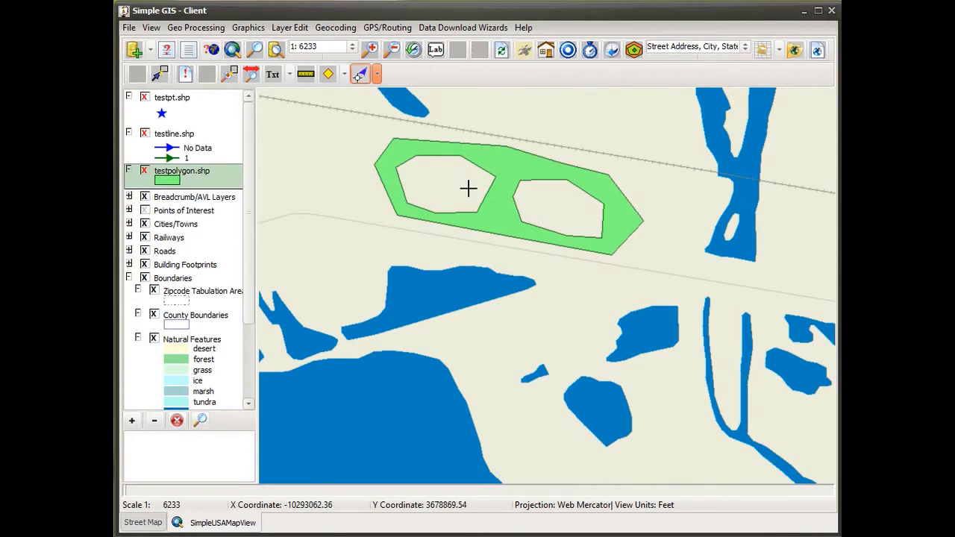
Step: Draw a small island polygon about 840 ft in perimeter inside the western hole of the merged polygon
click(378, 75)
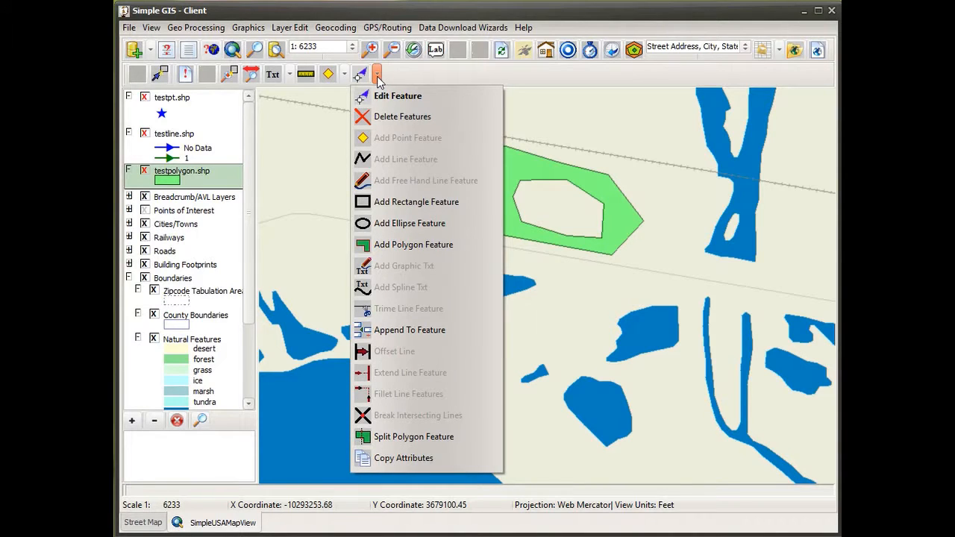
click(392, 251)
click(438, 198)
click(416, 186)
click(424, 170)
click(446, 166)
click(462, 174)
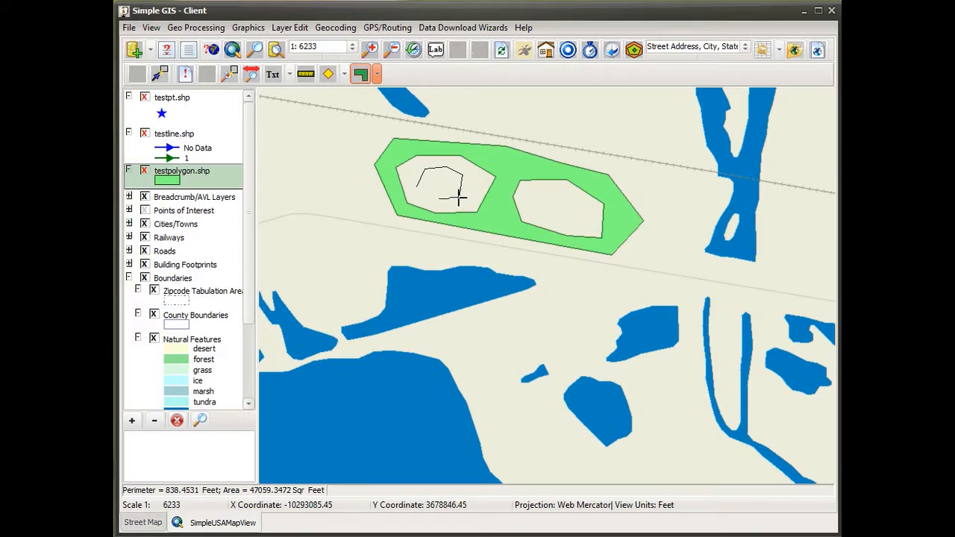
double_click(456, 197)
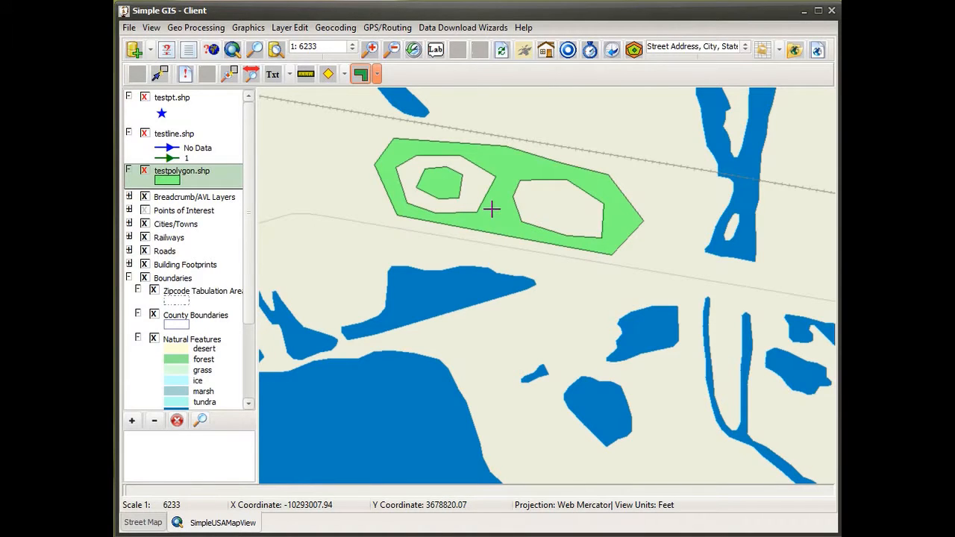
Step: Select the island polygon together with the surrounding polygon, then merge the features and delete the originals
click(377, 74)
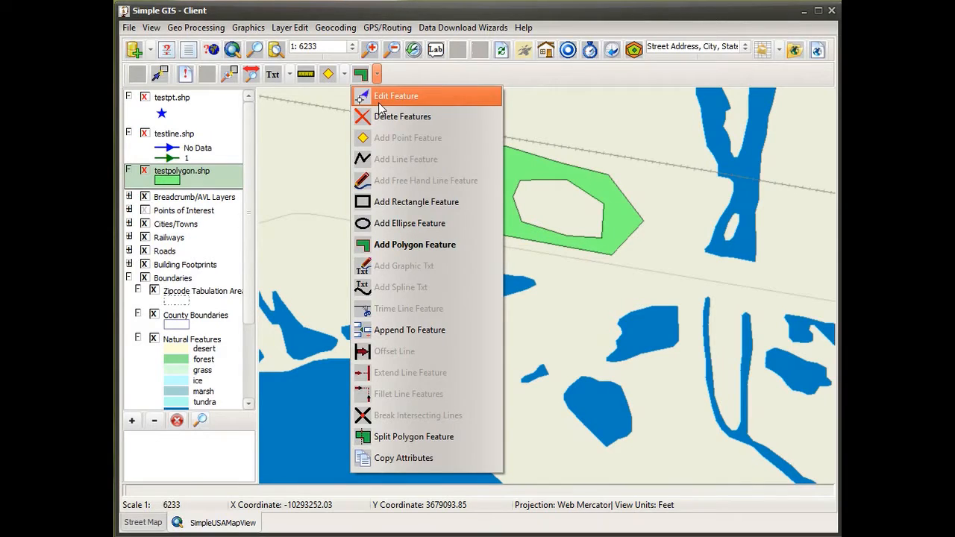
click(379, 106)
drag(358, 132, 484, 198)
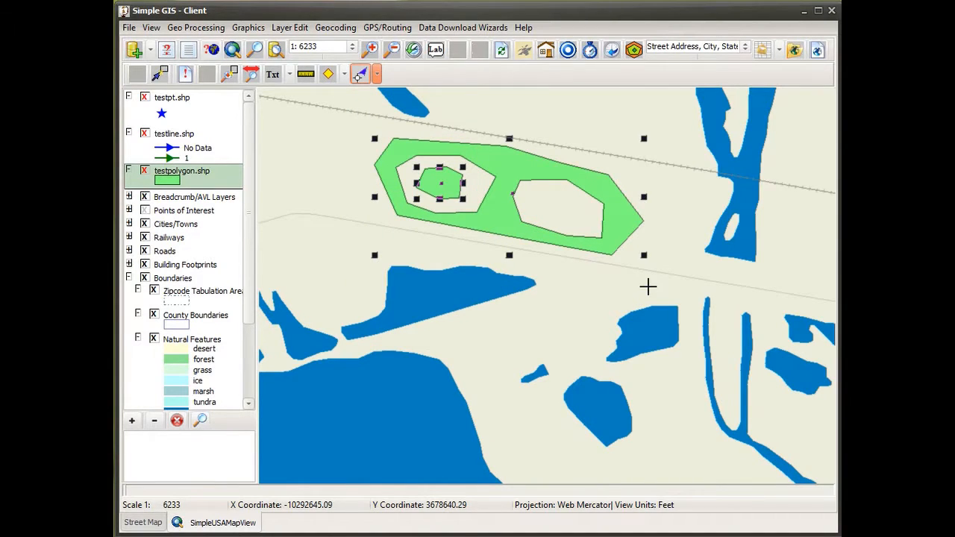
click(287, 30)
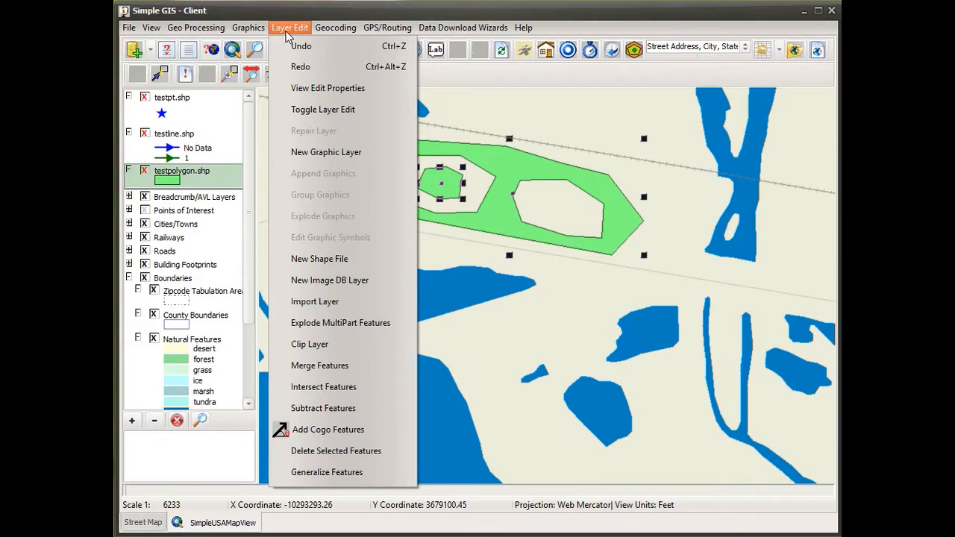
click(347, 364)
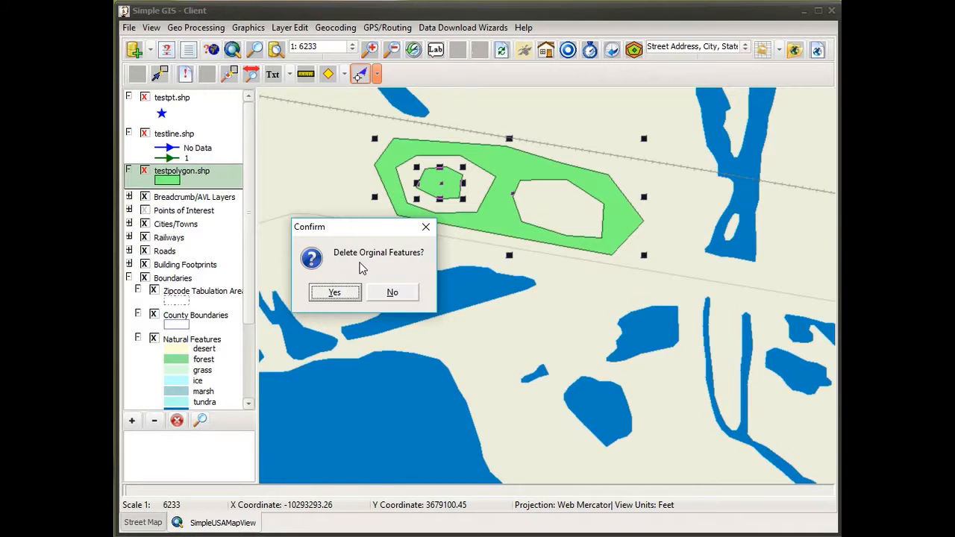
click(333, 293)
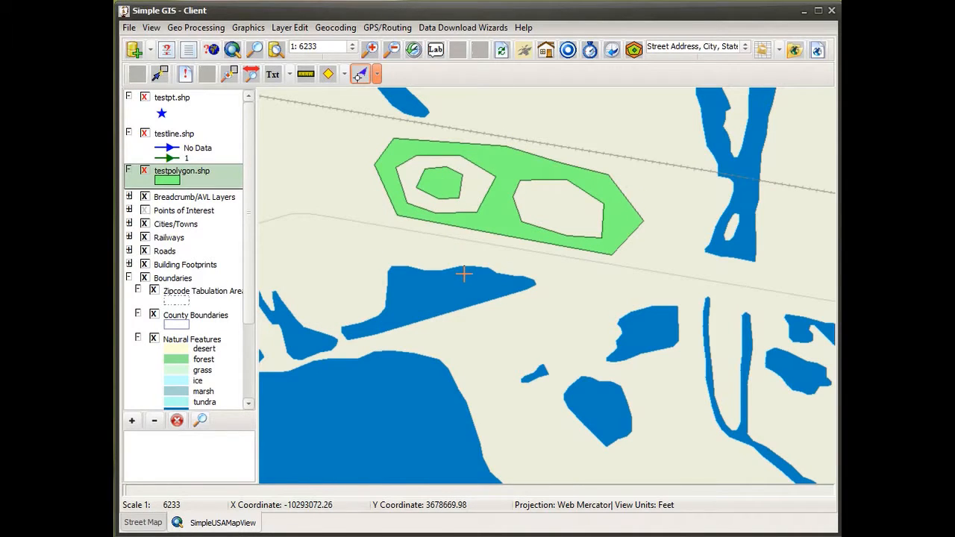
Step: Identify the merged polygon to check its feature attributes, then close the attribute results
click(186, 75)
click(505, 159)
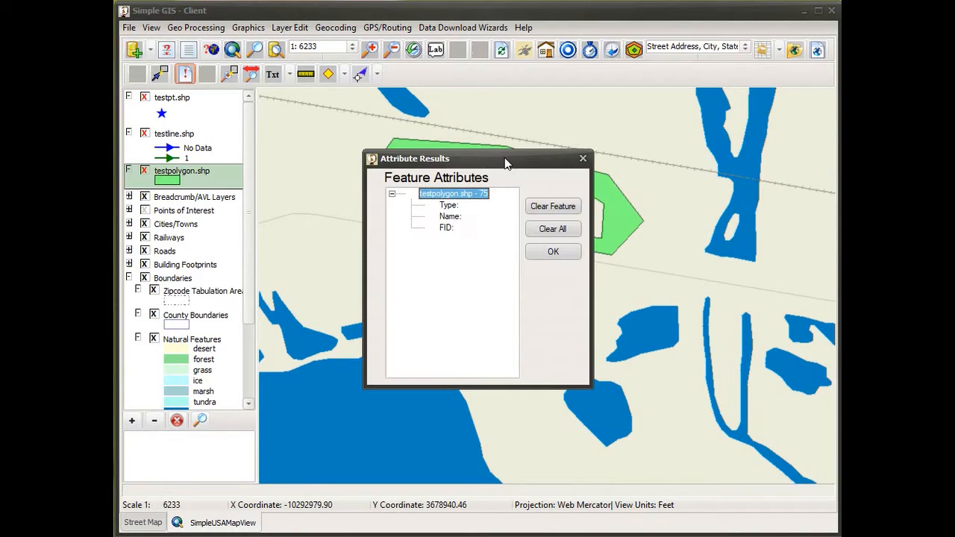
drag(501, 165, 535, 268)
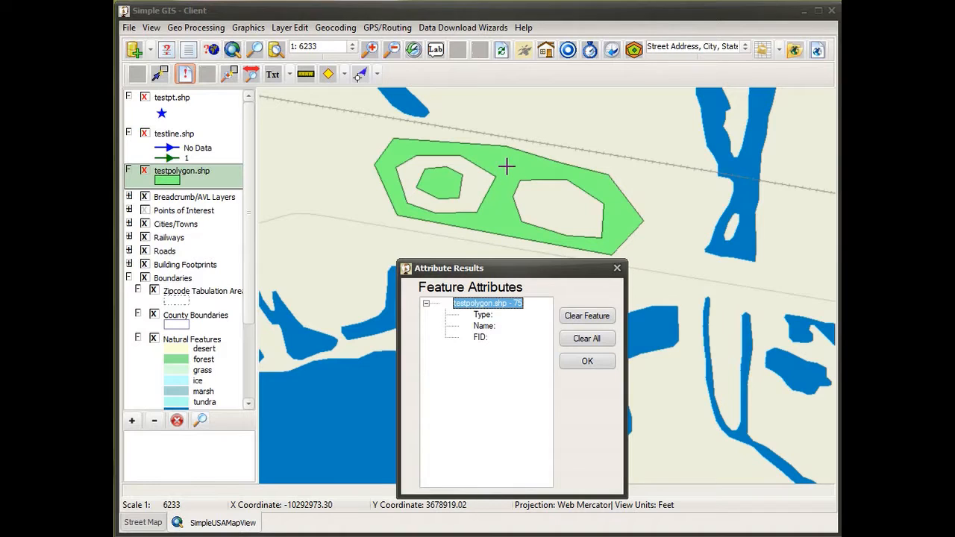
click(507, 165)
click(506, 166)
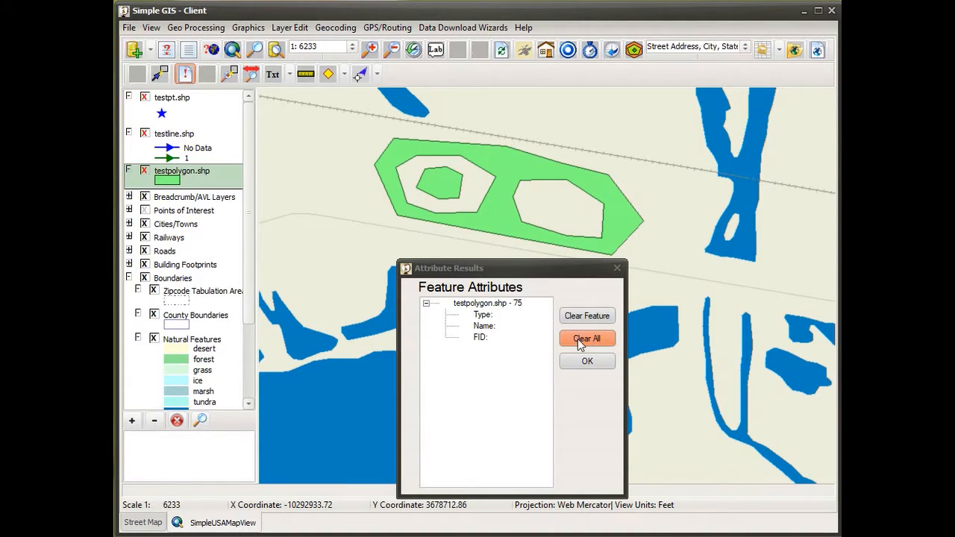
click(579, 361)
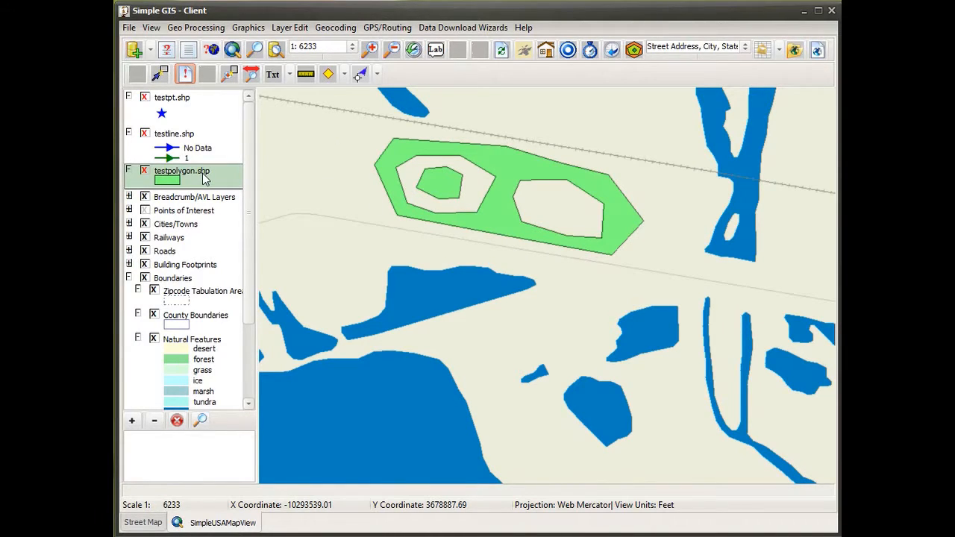
Step: Add four point features to testpt.shp: on the island, in the western hole, in the eastern hole, and on the outer polygon
click(191, 103)
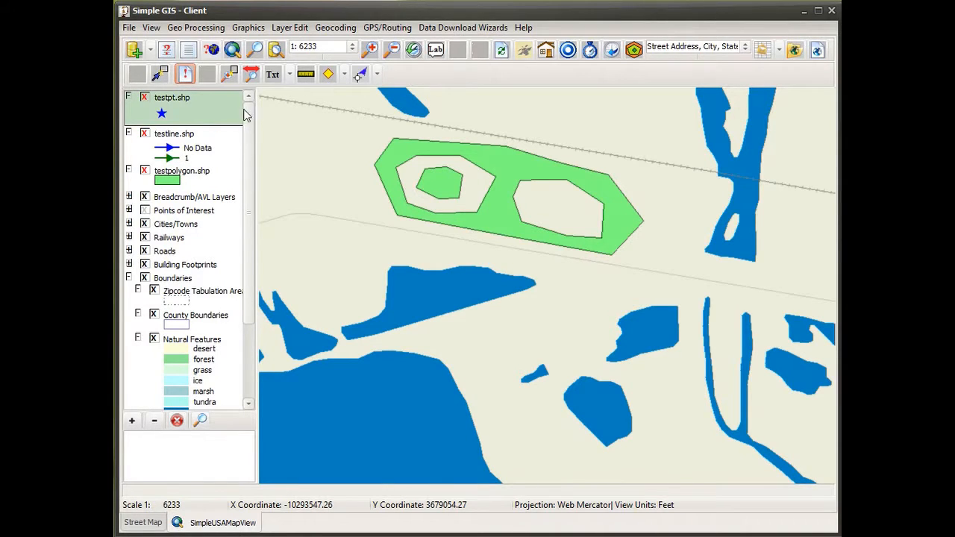
click(379, 76)
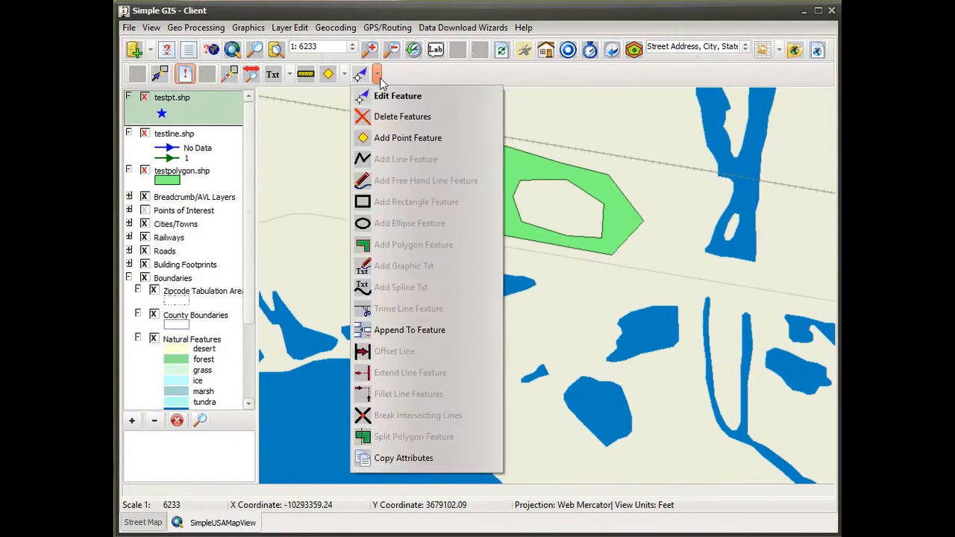
click(387, 141)
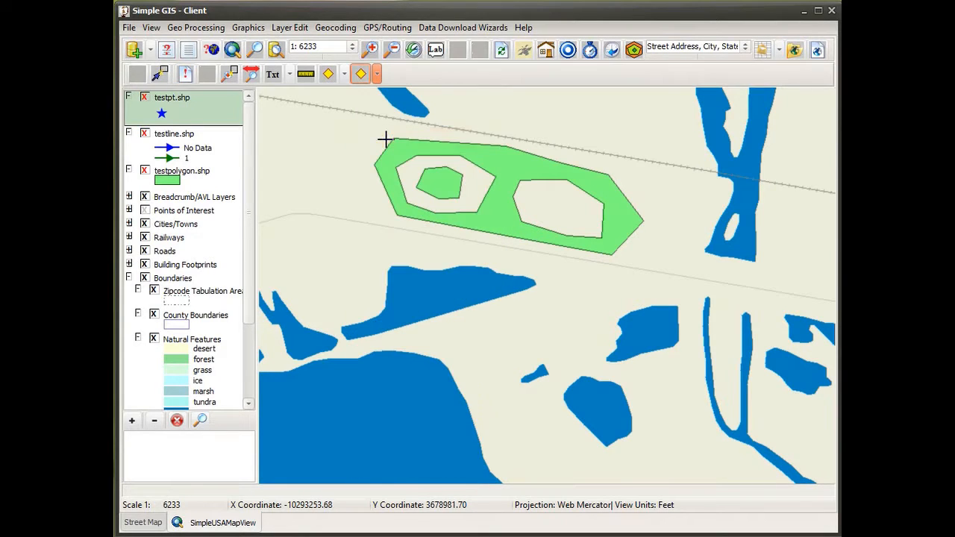
click(435, 181)
click(545, 202)
click(509, 161)
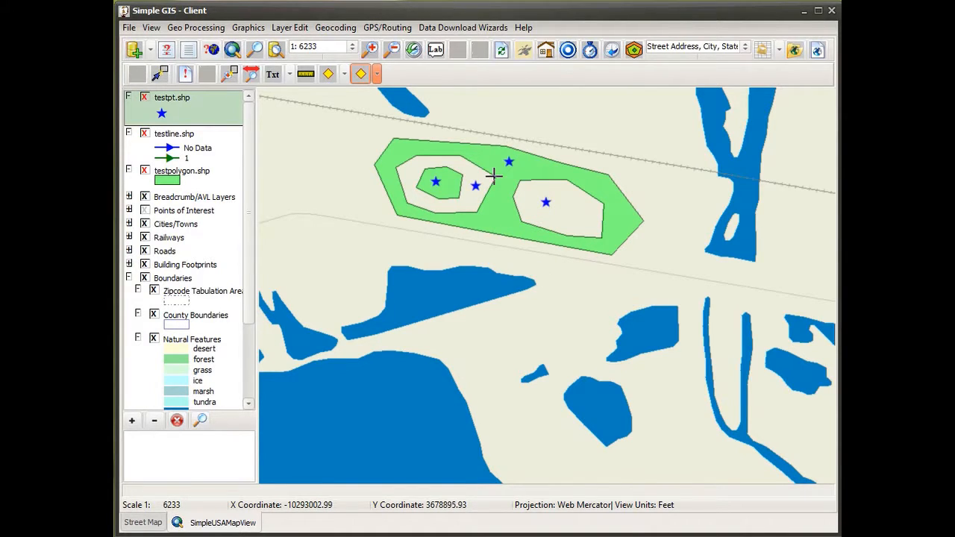
Step: Turn off editing for the testpt.shp and testpolygon.shp layers
right_click(185, 110)
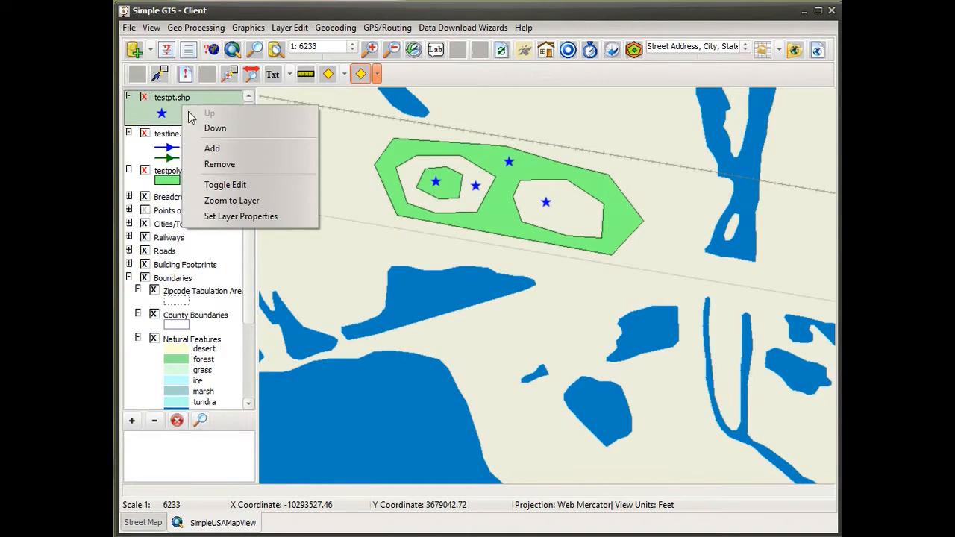
click(214, 185)
right_click(211, 180)
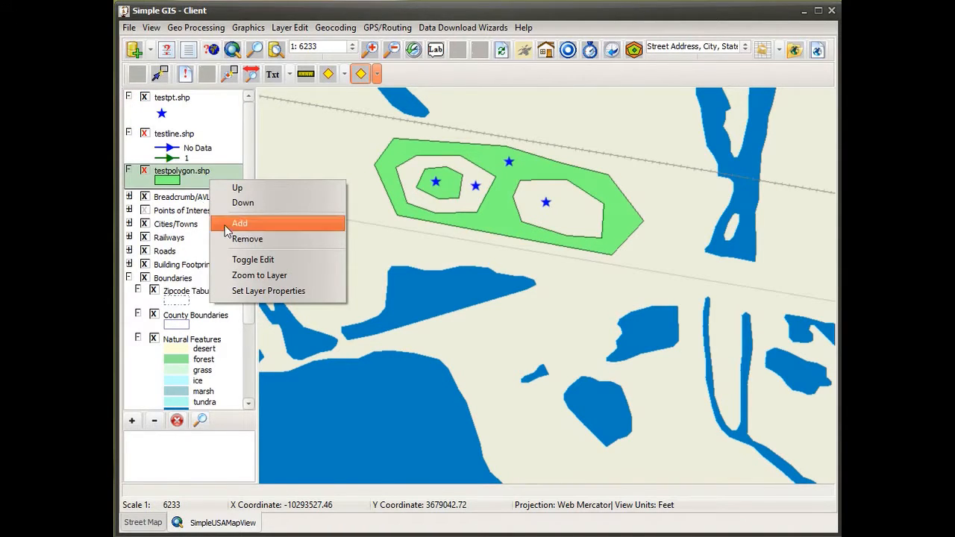
click(244, 259)
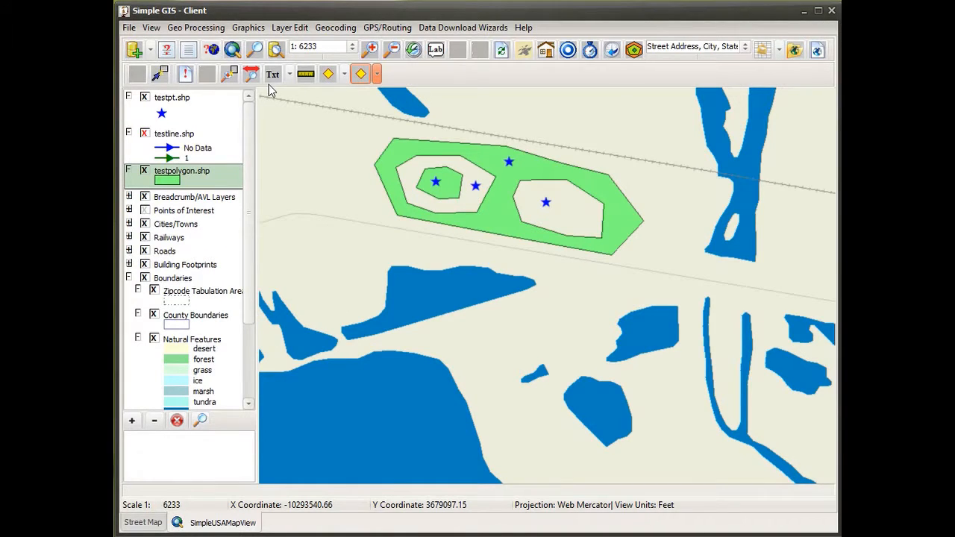
Step: Select the merged polygon, then run a spatial query for a new selection of testpt.shp features contained in the selected testpolygon.shp features
click(159, 73)
click(499, 217)
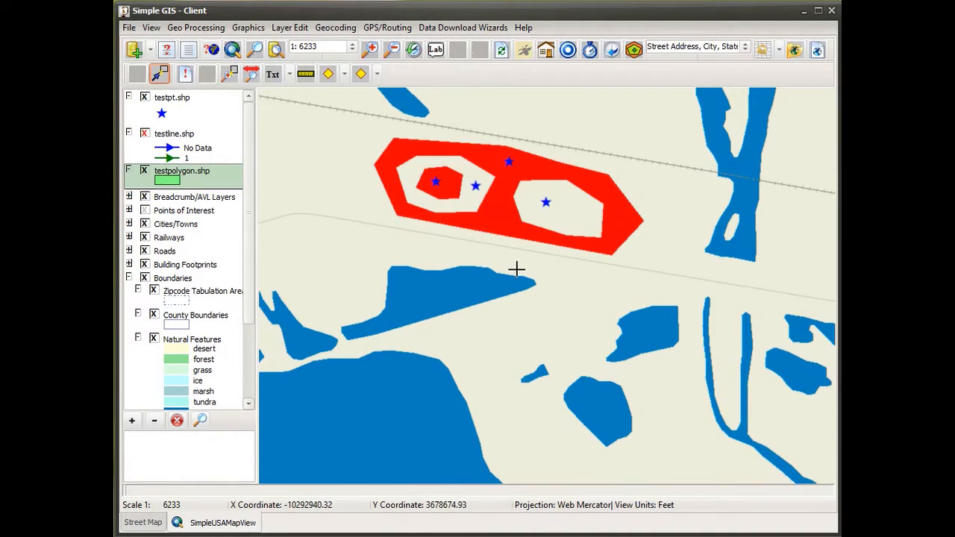
click(197, 110)
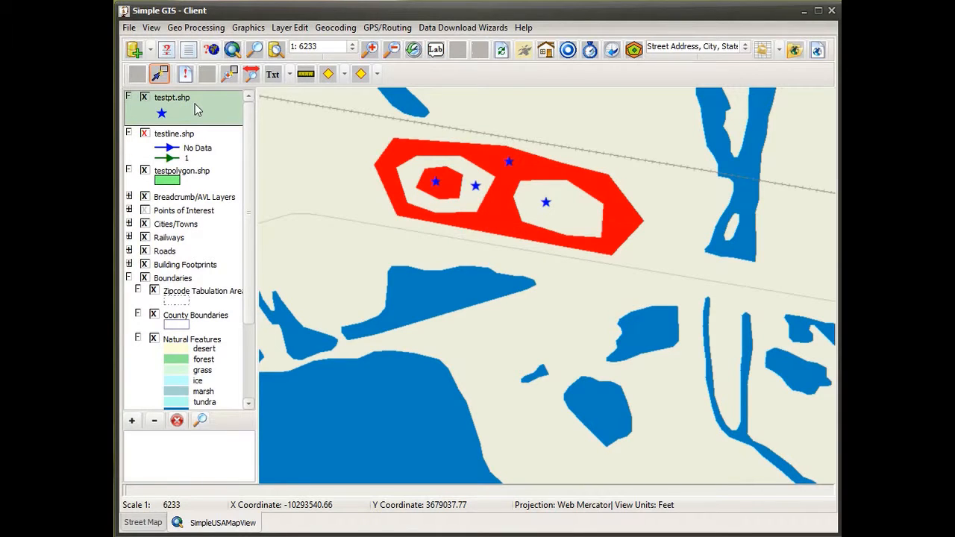
click(211, 51)
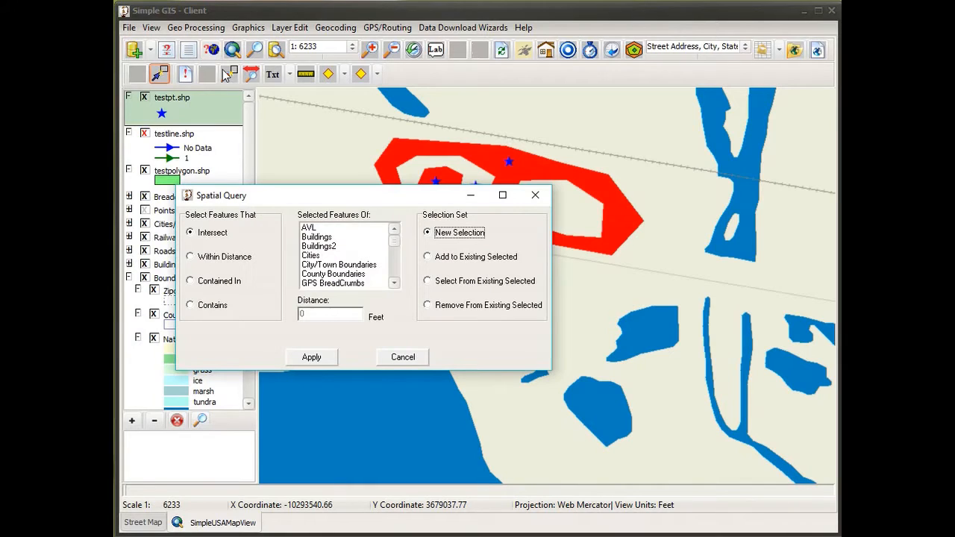
click(220, 286)
click(395, 255)
drag(395, 255, 396, 275)
click(333, 275)
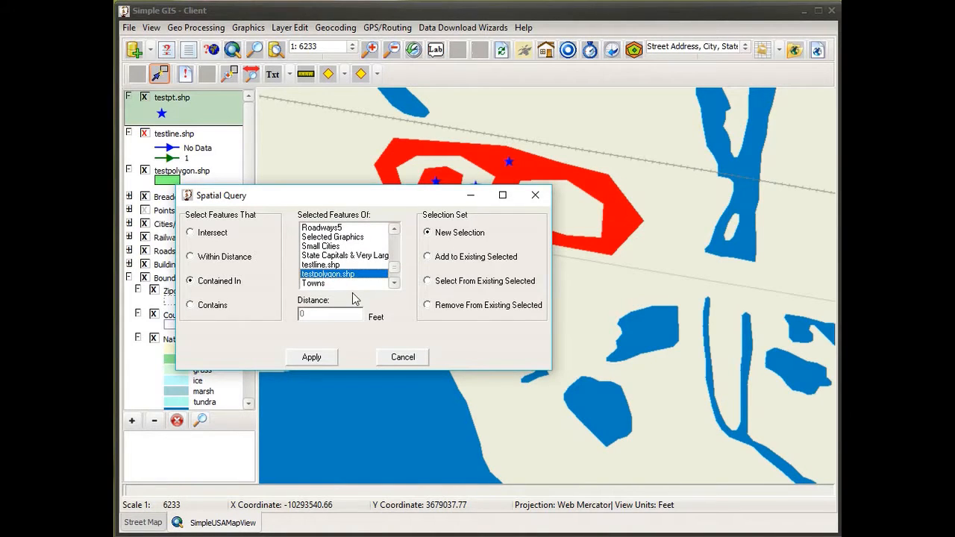
click(312, 357)
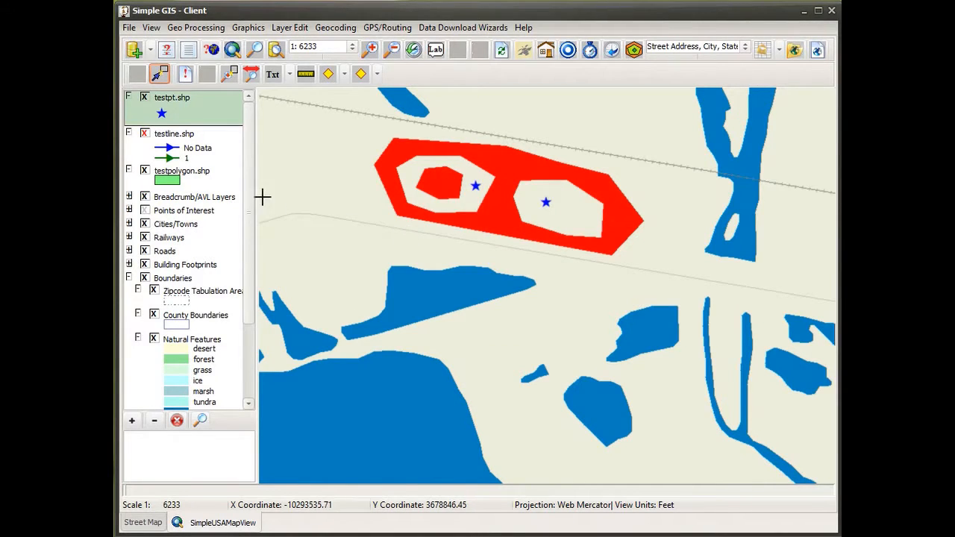
Step: Clear the feature selection on the testpolygon.shp layer
click(221, 173)
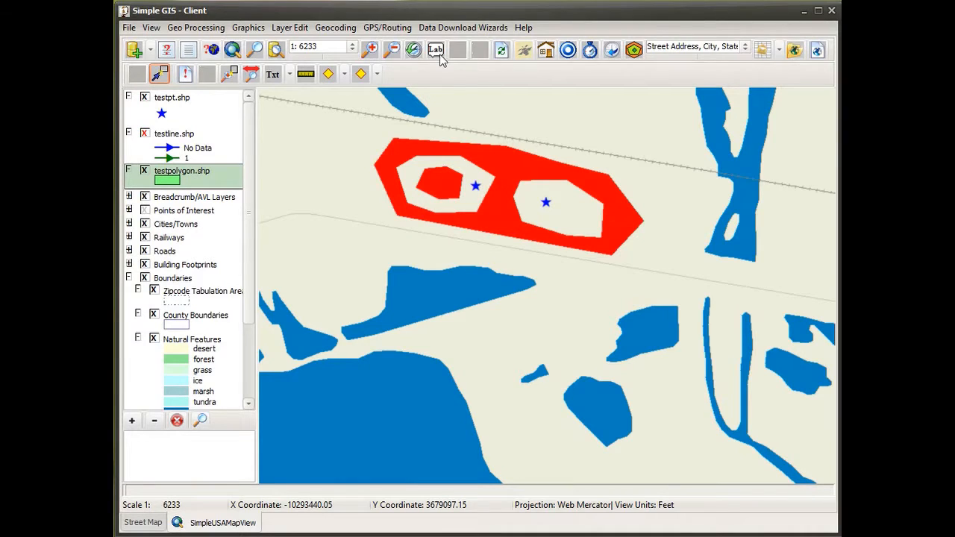
click(501, 57)
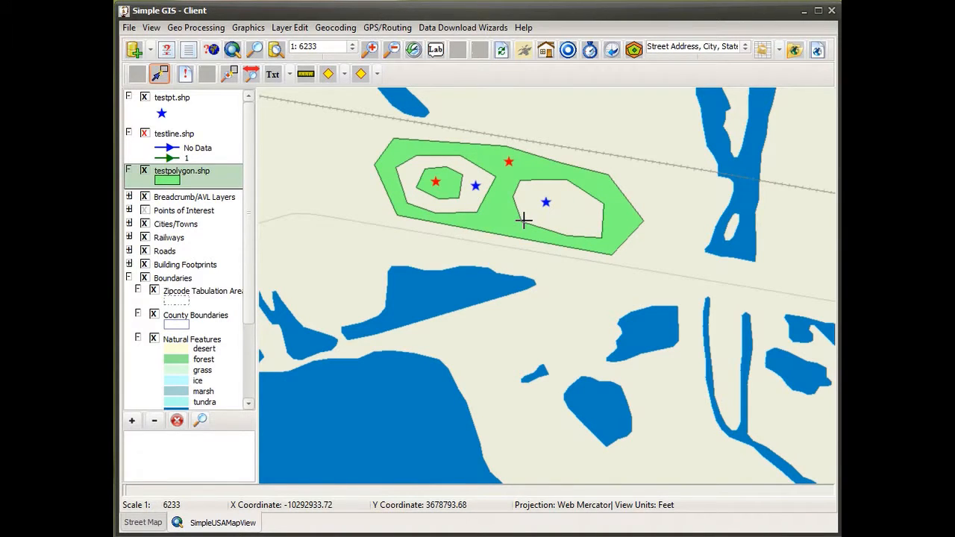
click(434, 181)
Step: Turn on editing for testpolygon.shp and hide the testpt.shp layer
right_click(213, 179)
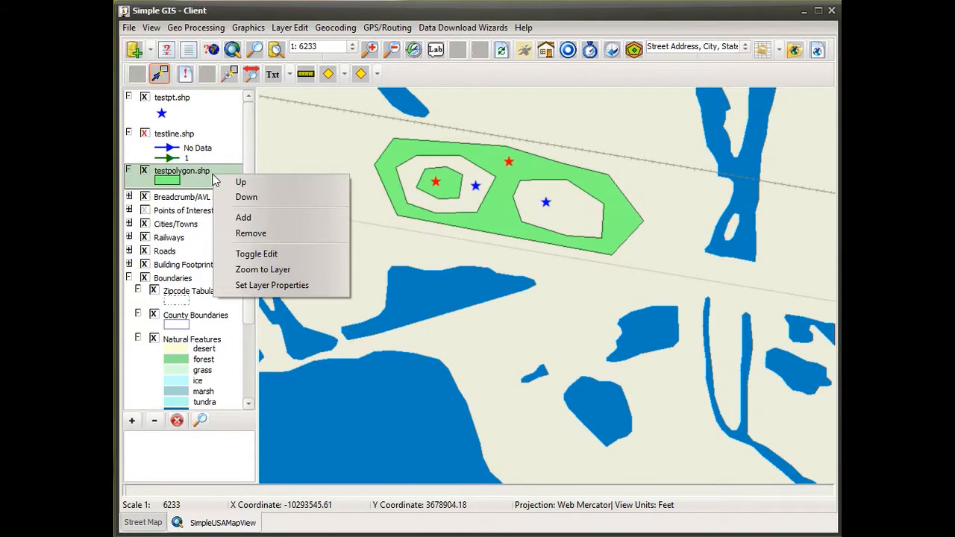
click(256, 254)
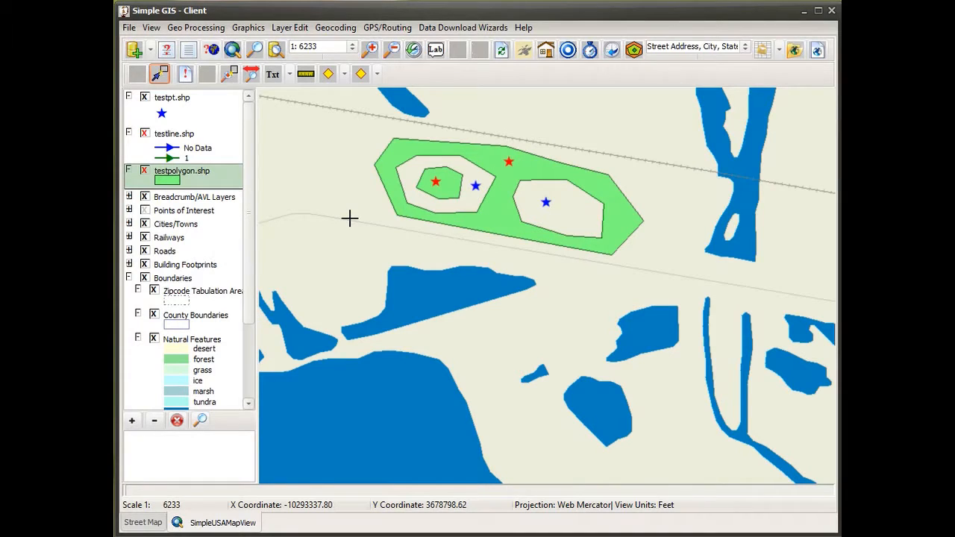
click(146, 98)
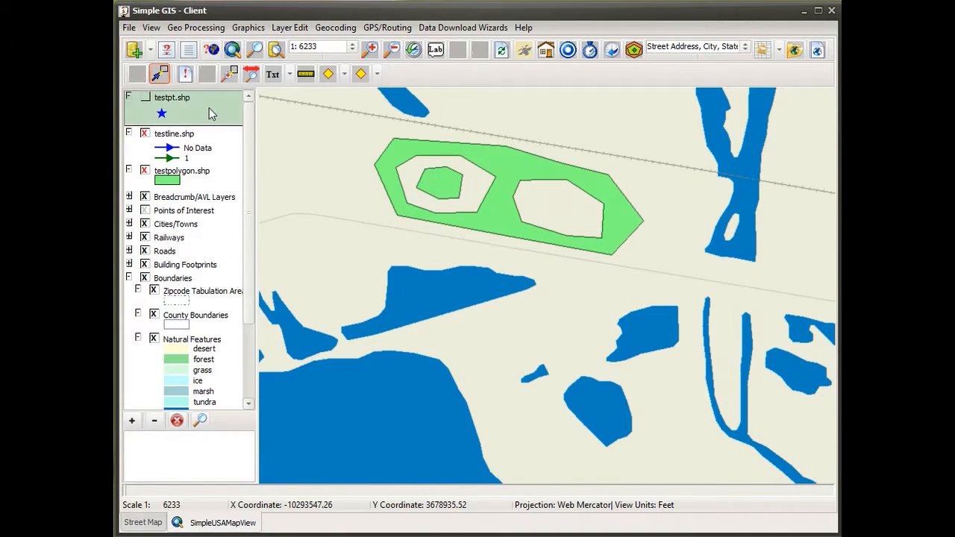
Step: Delete the multipart polygon with its holes and island from testpolygon.shp
click(210, 182)
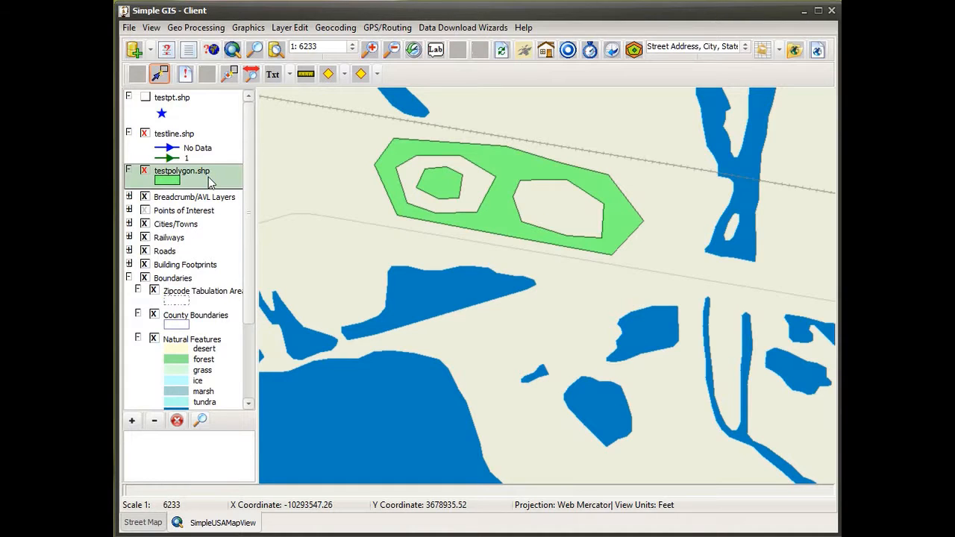
click(378, 74)
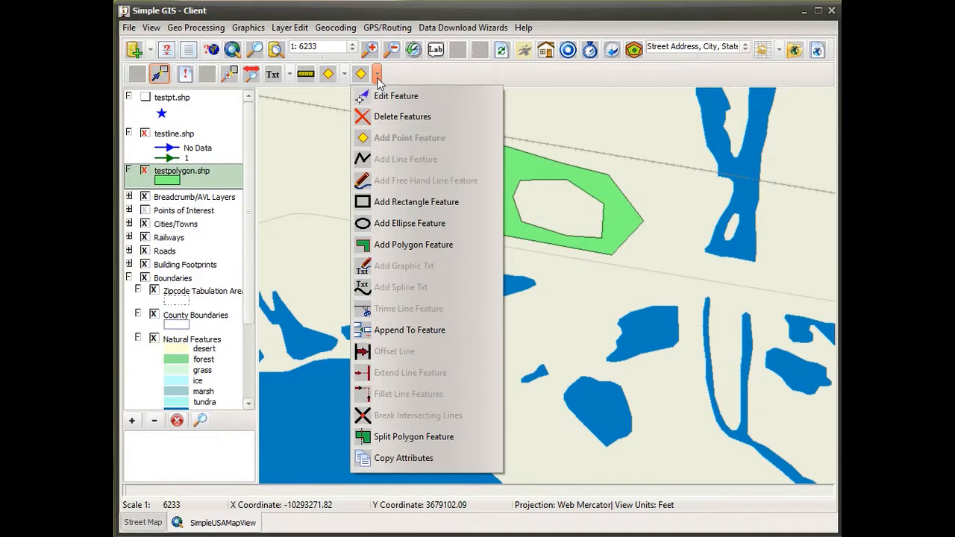
click(383, 117)
drag(364, 145, 456, 186)
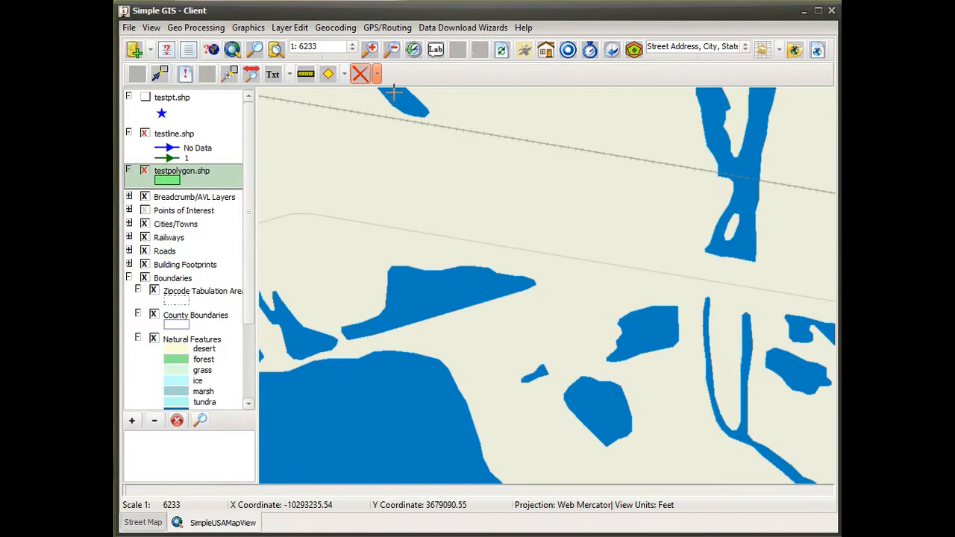
Step: Add a rectangle feature to testpolygon.shp where the multipart polygon was, between the two road lines
click(379, 74)
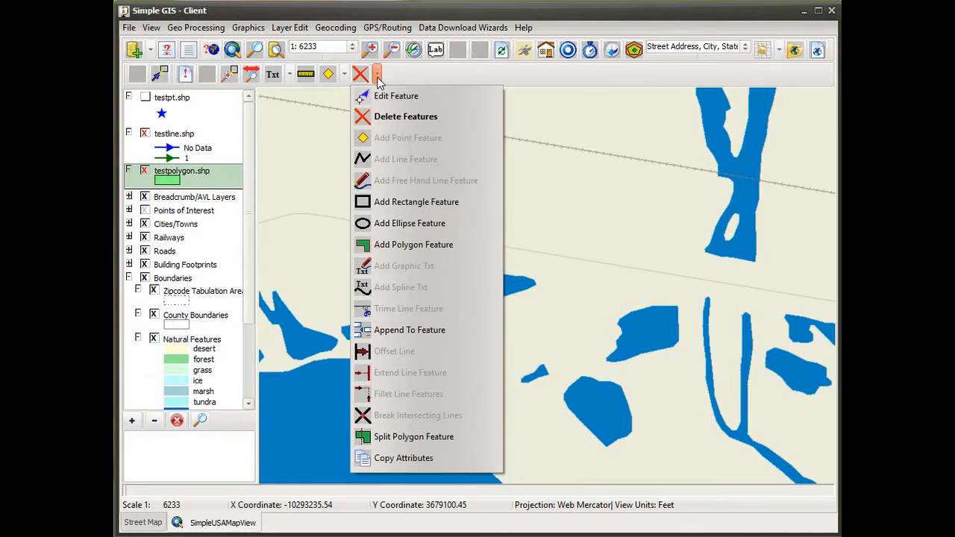
click(398, 205)
drag(401, 155, 488, 210)
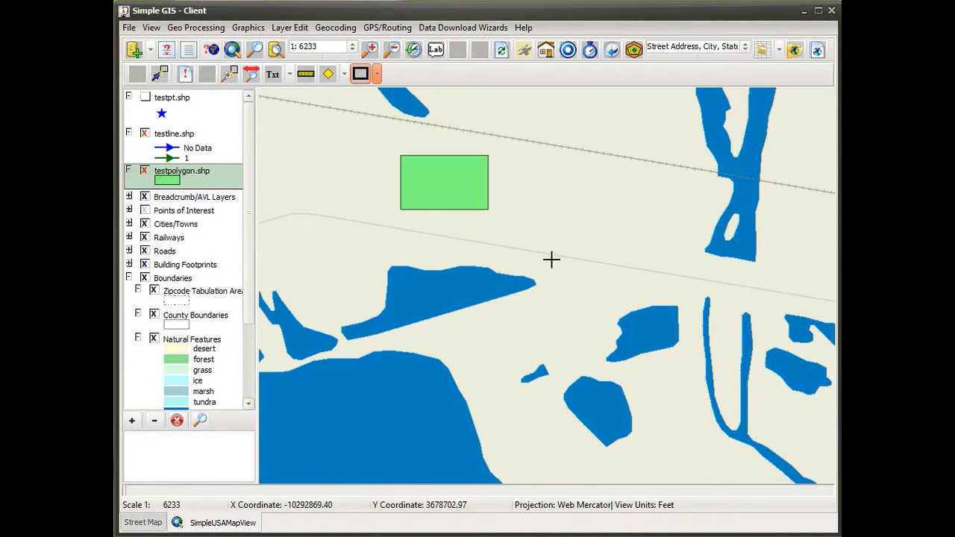
Step: Add an ellipse feature that overlaps the rectangle and extends slightly past its east edge
click(378, 73)
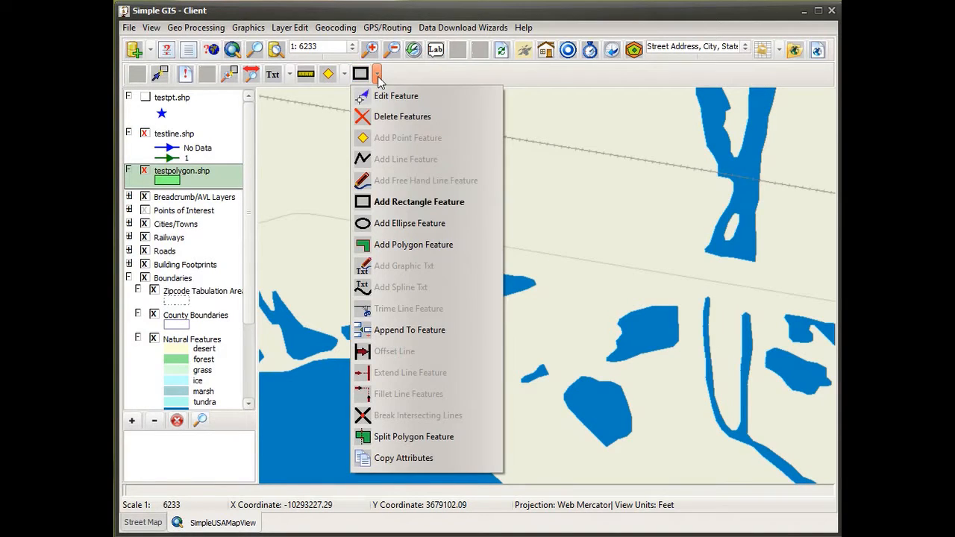
click(420, 223)
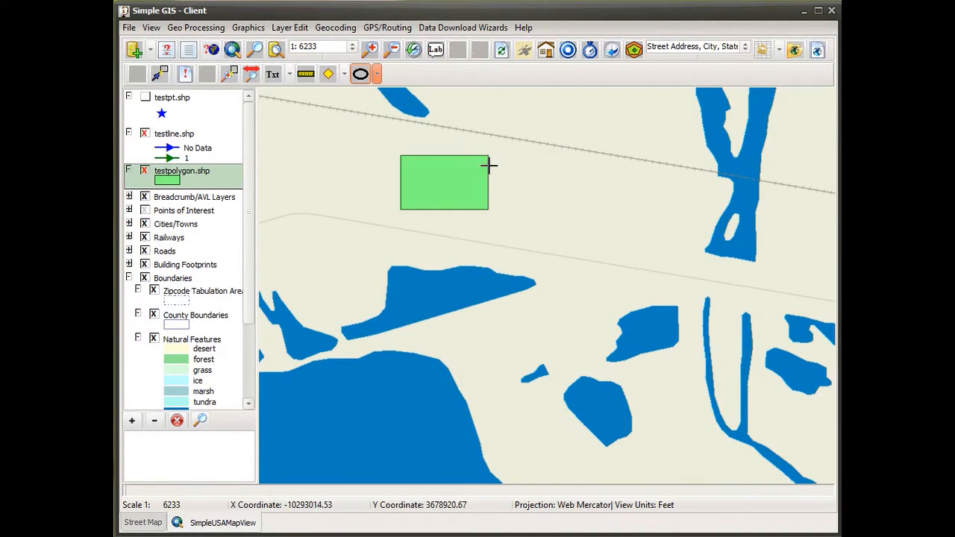
drag(458, 170, 480, 183)
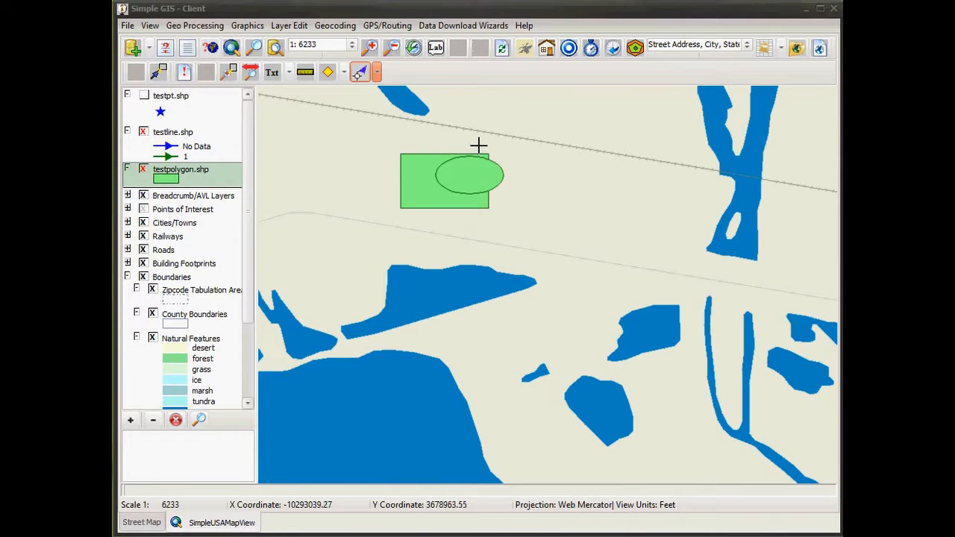
Step: Select the rectangle and ellipse together, then intersect the features and delete the originals
click(357, 75)
drag(386, 137, 488, 208)
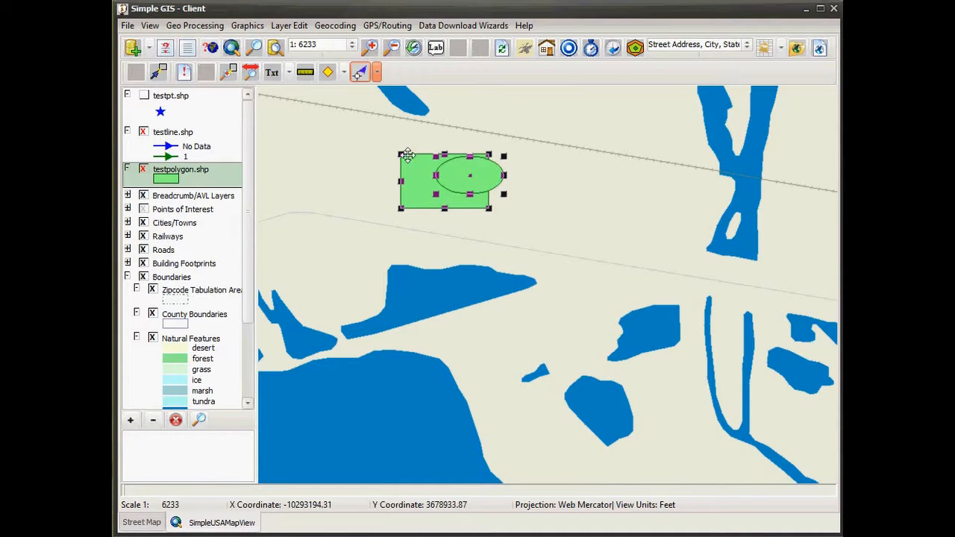
click(288, 25)
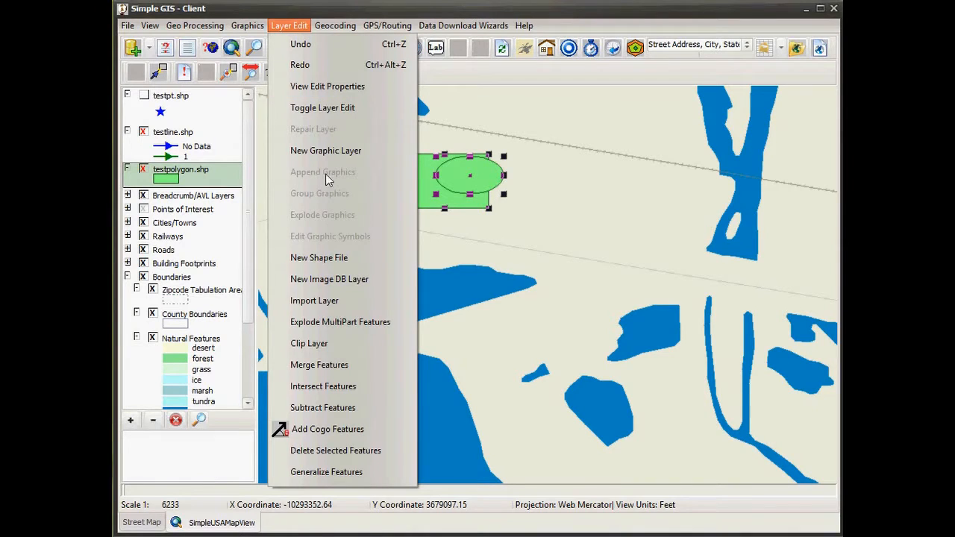
click(315, 391)
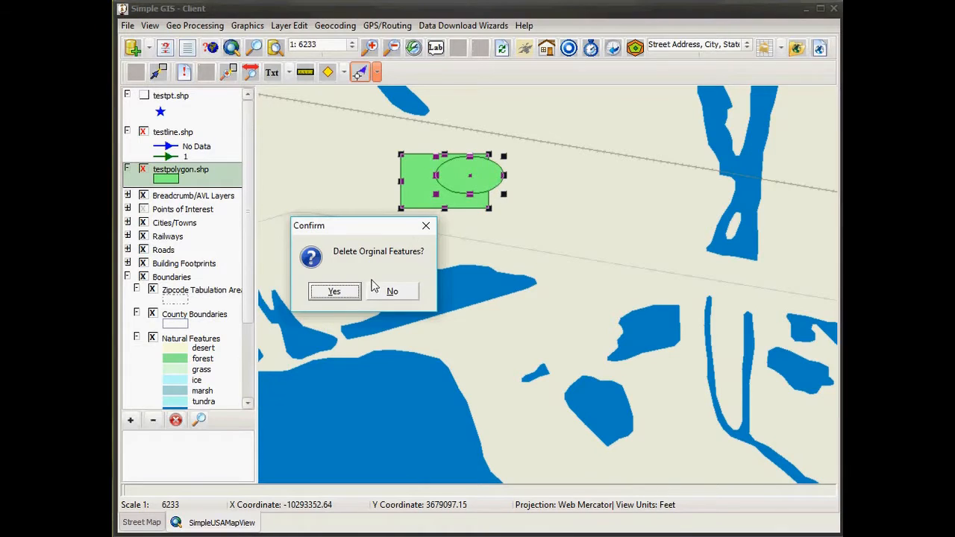
click(336, 292)
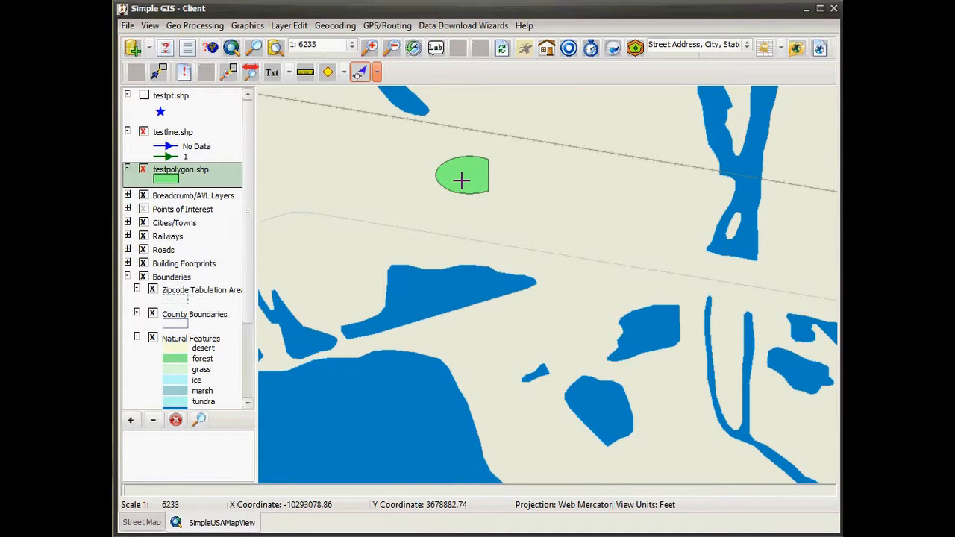
Step: Undo the feature intersection and the addition of the ellipse, leaving only the rectangle
click(289, 25)
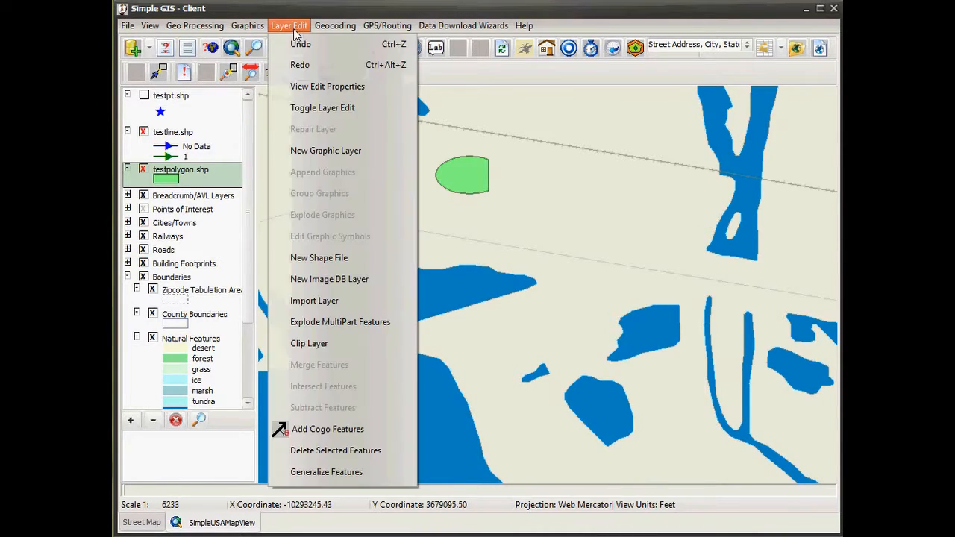
click(298, 41)
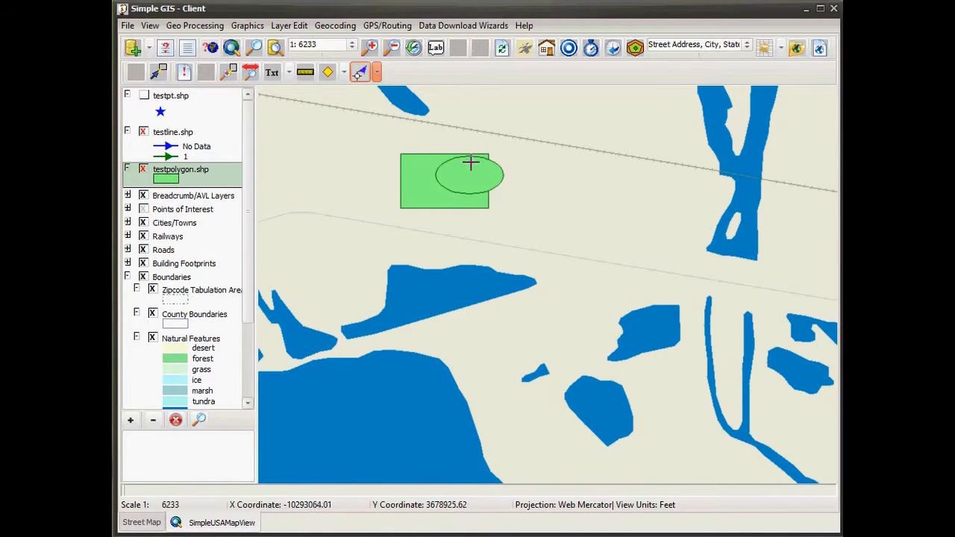
click(300, 27)
click(300, 65)
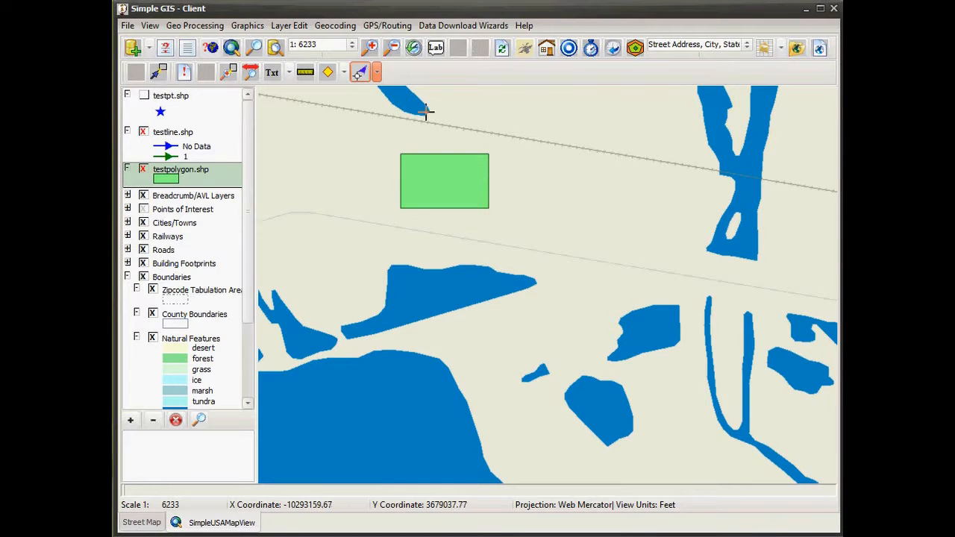
Step: Add a long, flat ellipse feature that starts inside the rectangle and extends well past its east edge
click(377, 71)
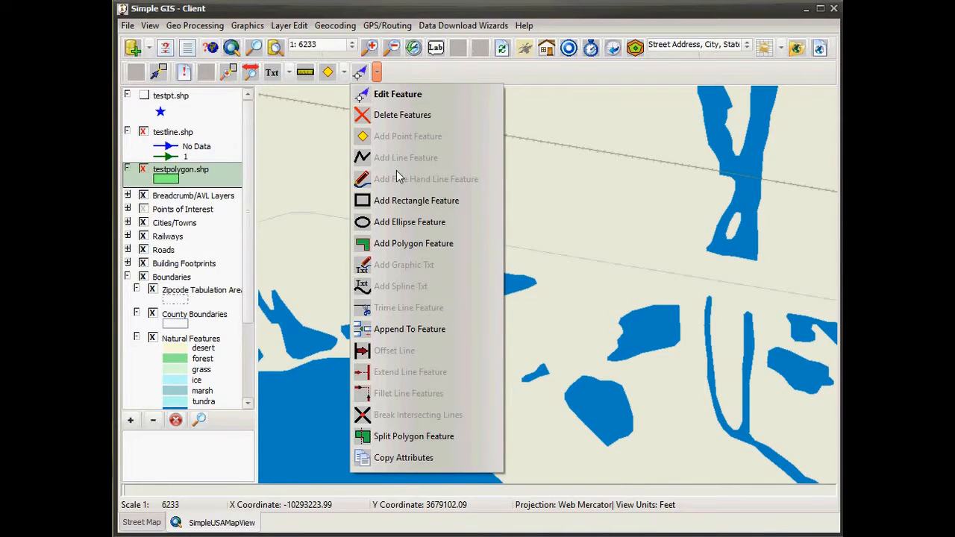
click(392, 222)
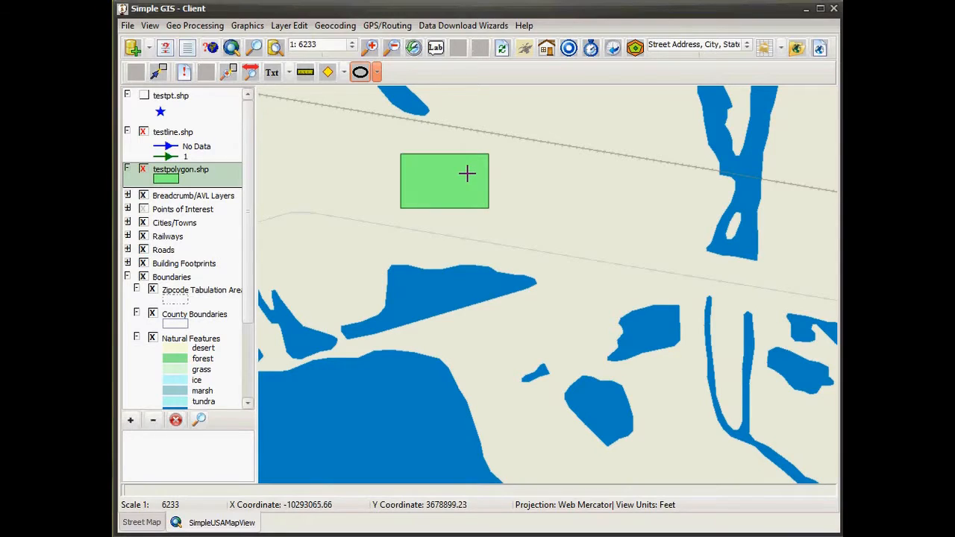
drag(471, 174, 501, 183)
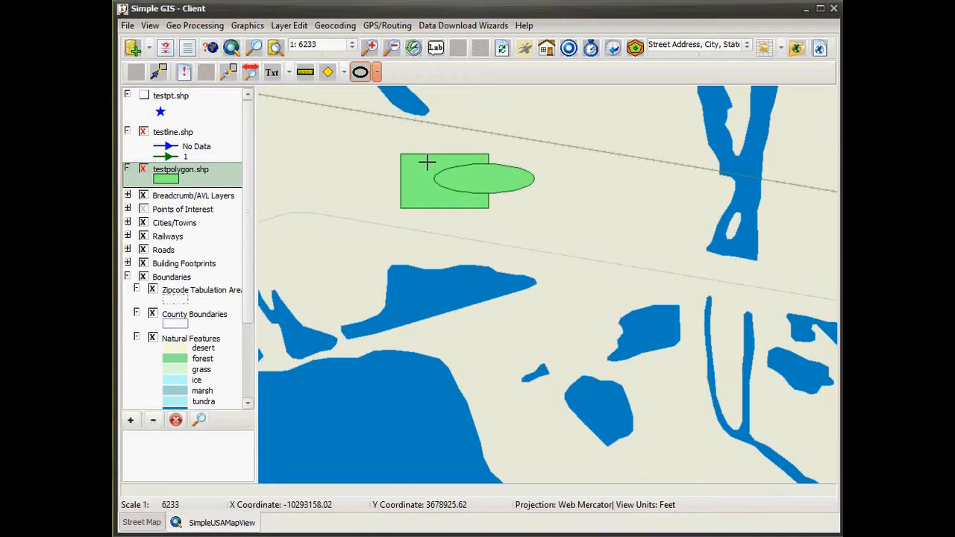
Step: Select the rectangle and the long ellipse together, then subtract the features and delete the originals
click(377, 72)
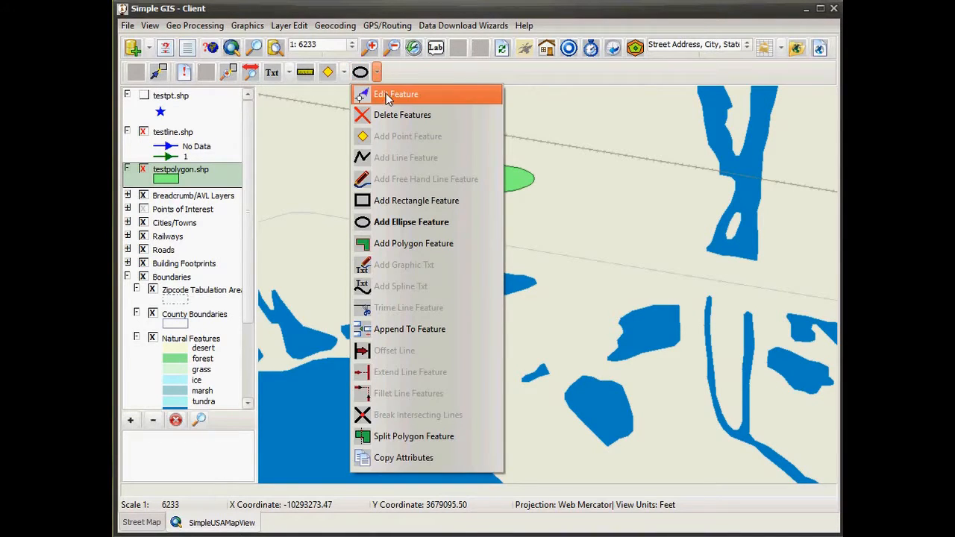
click(386, 103)
drag(396, 143, 500, 216)
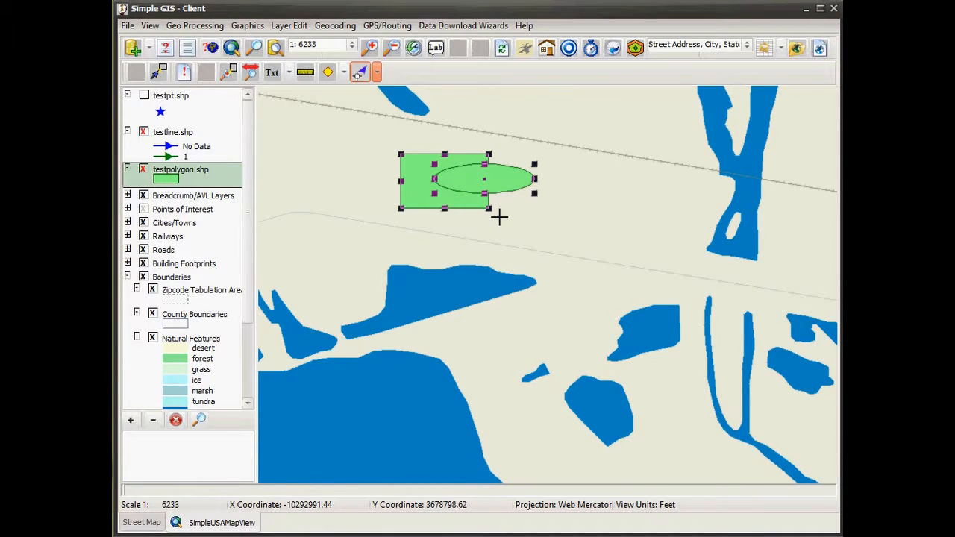
click(292, 26)
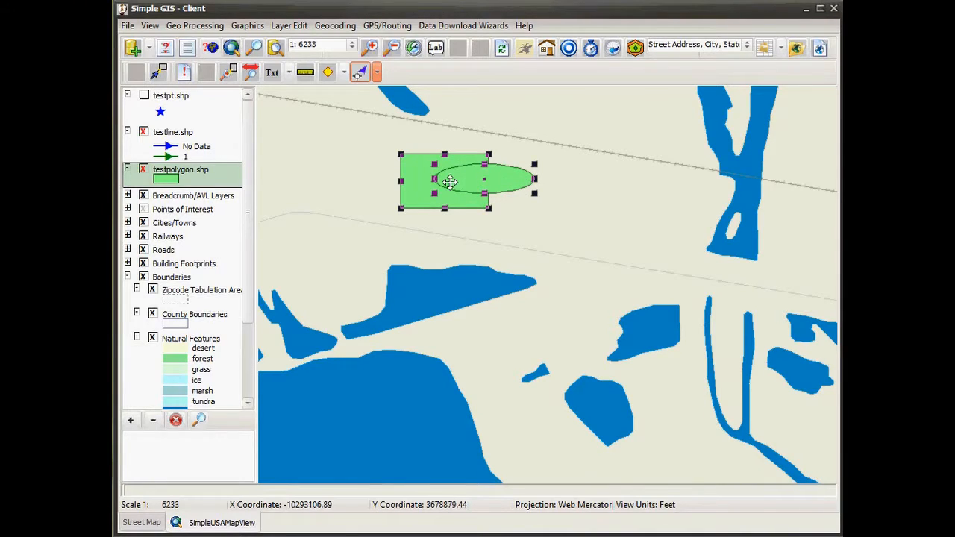
click(289, 25)
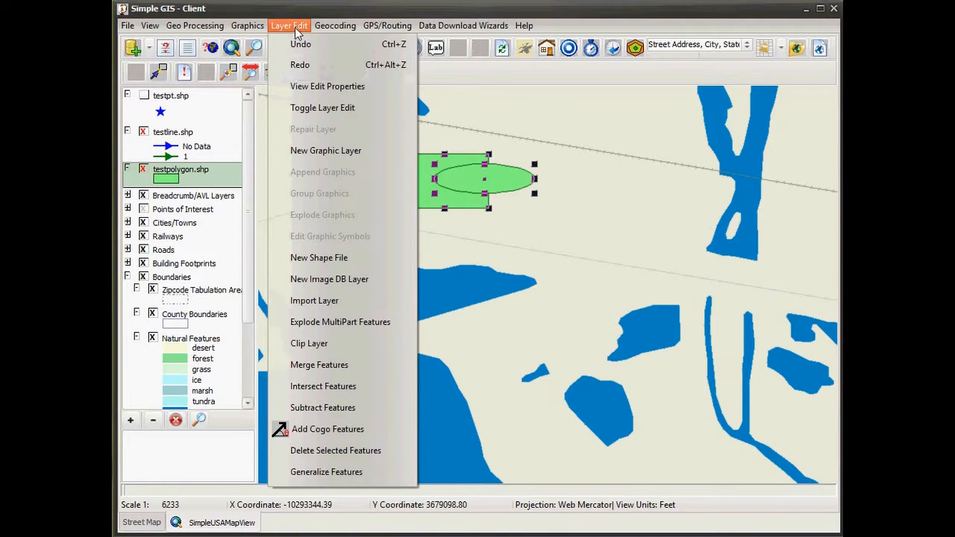
click(333, 408)
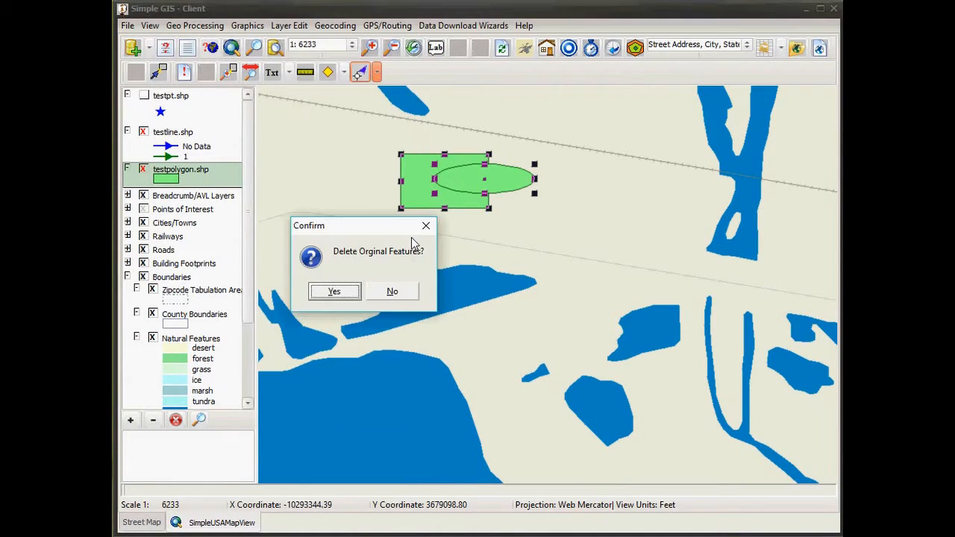
click(341, 288)
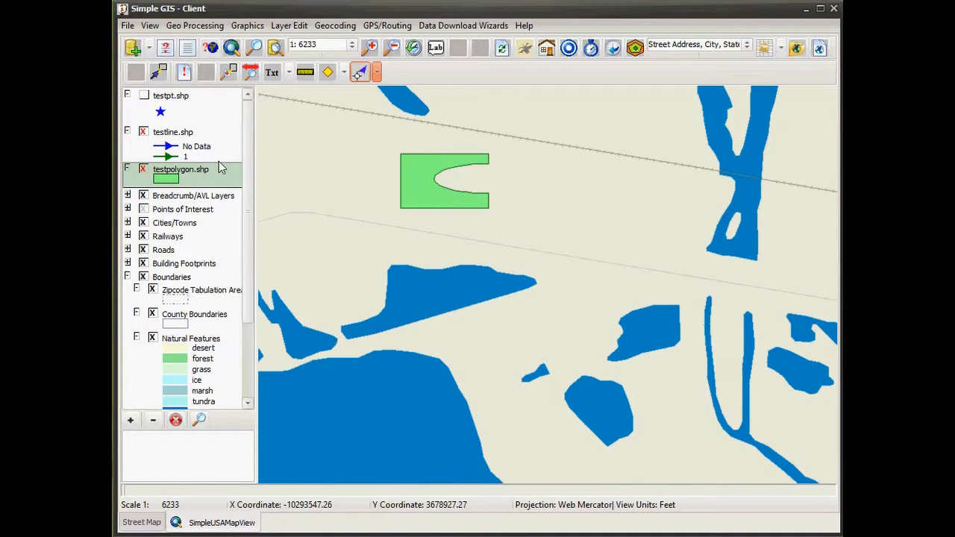
Step: Delete the notched rectangle feature left by the subtraction from testpolygon.shp
click(378, 72)
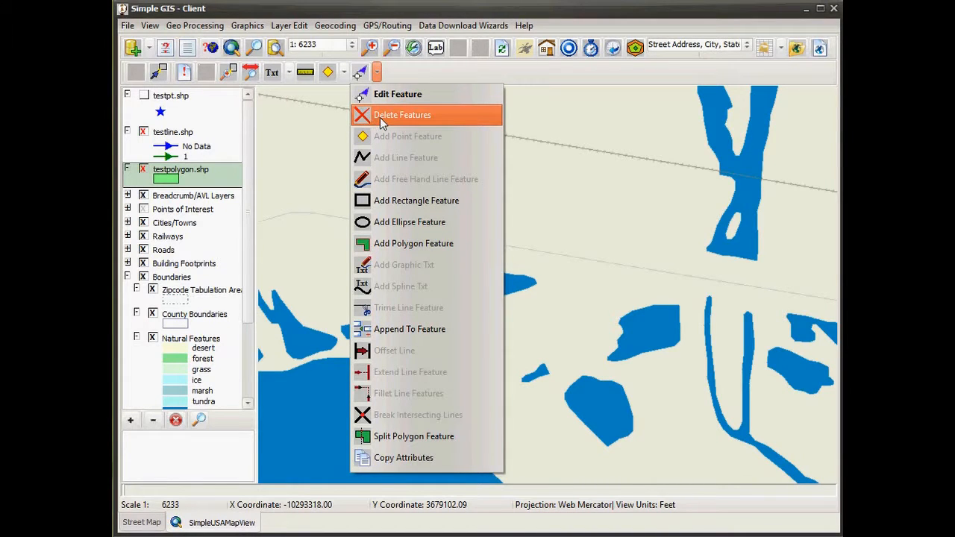
click(380, 117)
drag(380, 139, 445, 185)
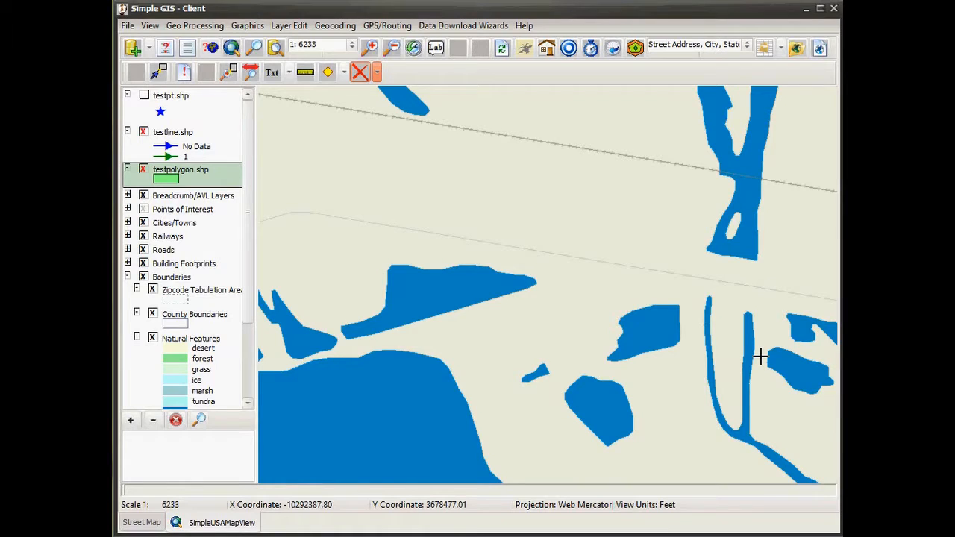
Step: Add an irregular six-sided polygon feature with a perimeter of about 2,440 ft in the open area between the two roads
click(378, 71)
click(418, 243)
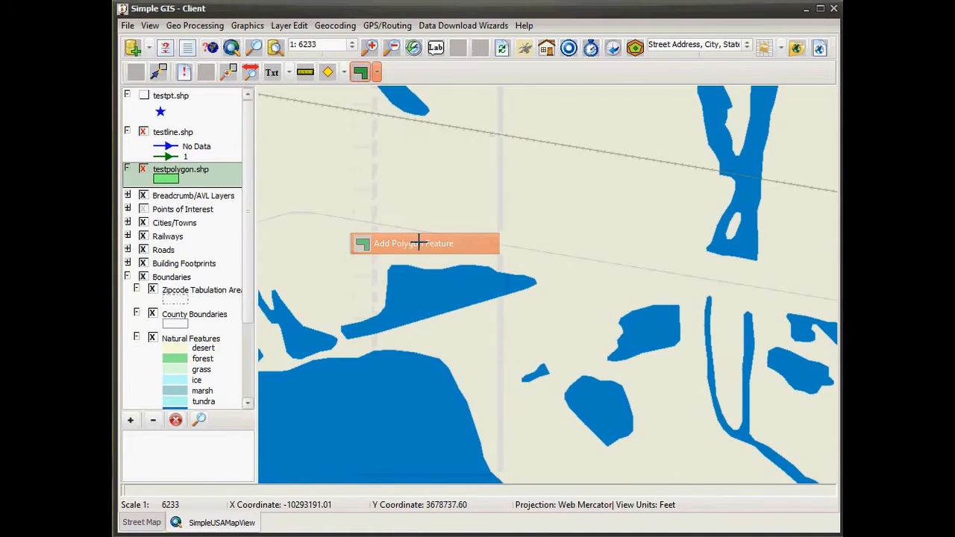
click(502, 230)
click(394, 215)
click(433, 158)
click(485, 148)
click(542, 200)
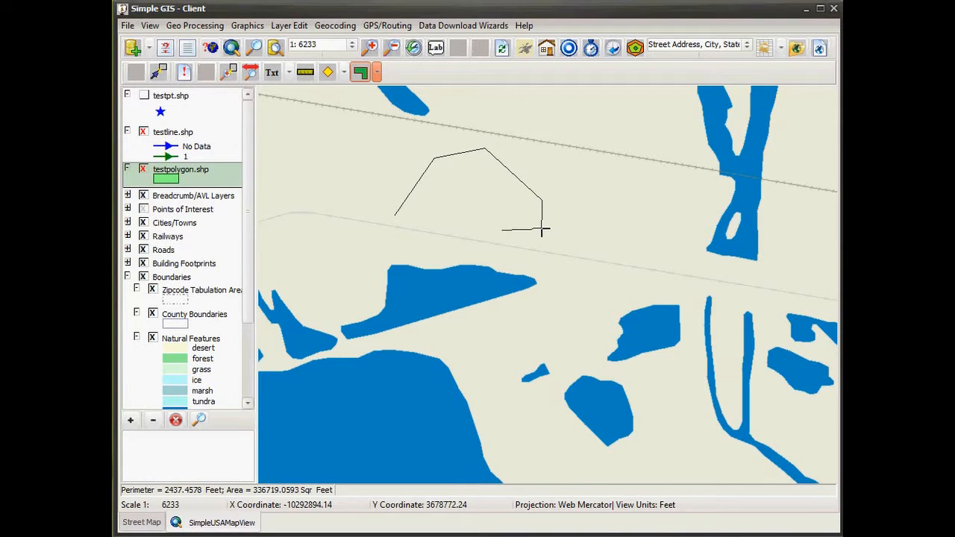
double_click(543, 228)
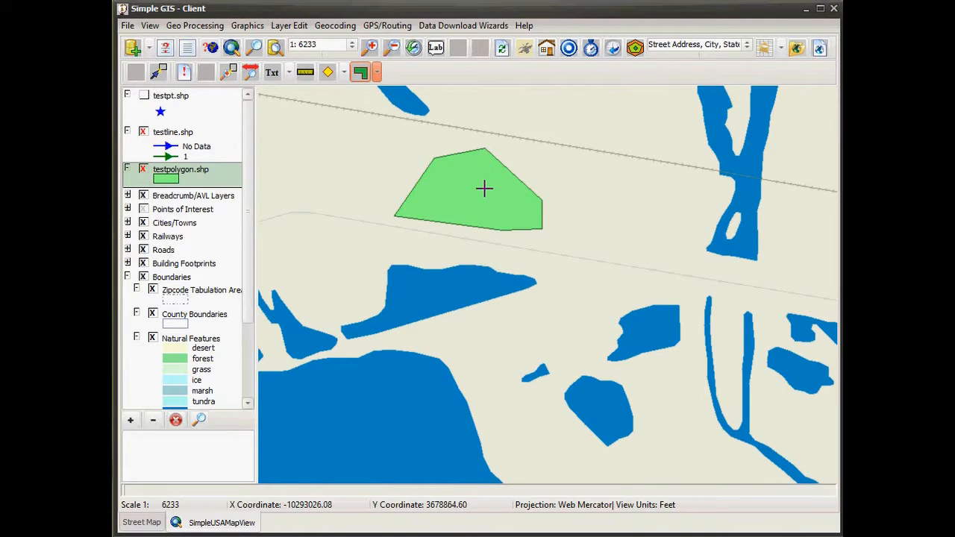
Step: Split the polygon feature along a zigzag line running from its lower southwest edge to beyond its northeast edge
click(378, 72)
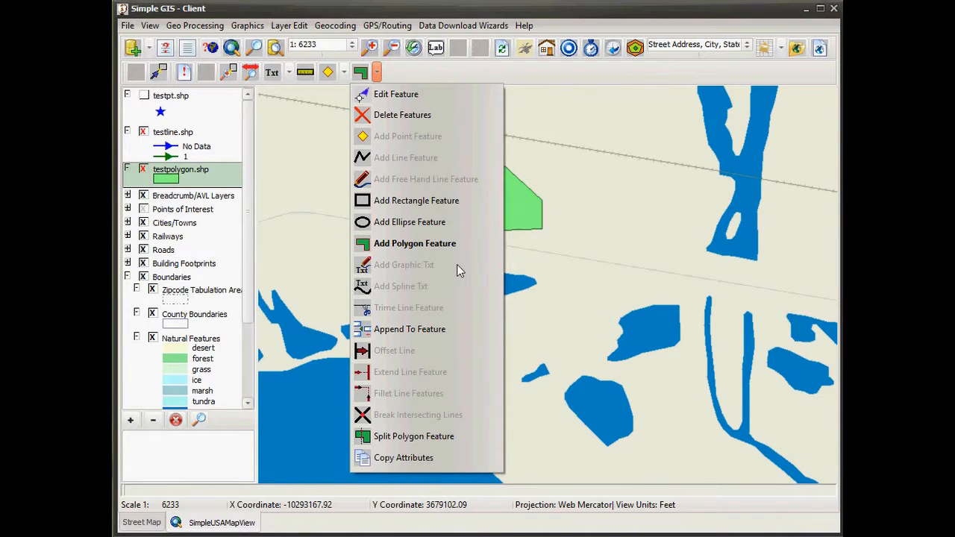
click(397, 437)
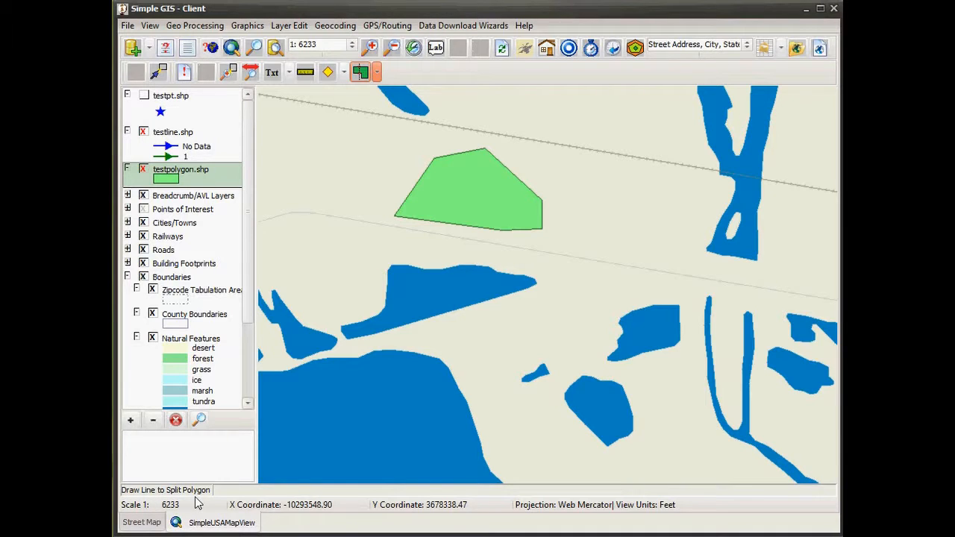
click(426, 231)
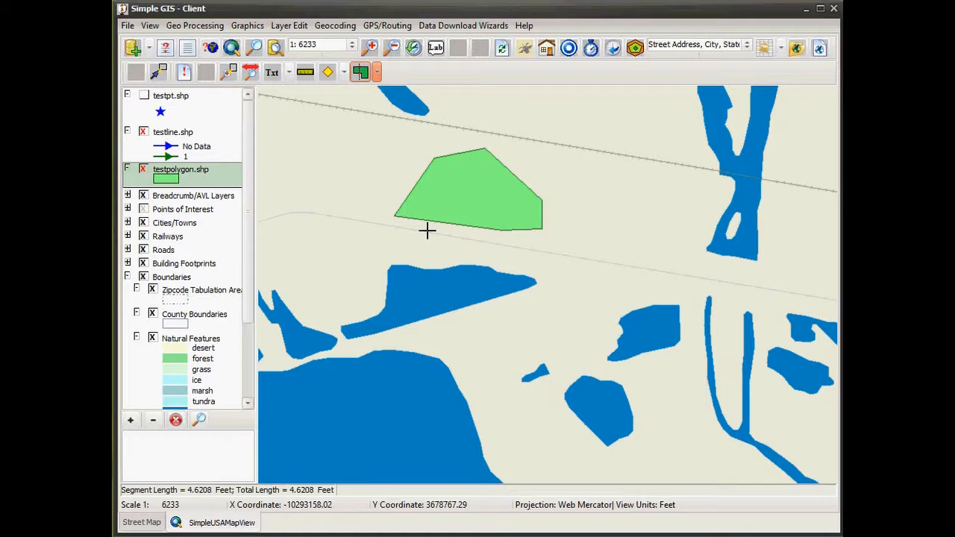
click(427, 199)
click(456, 216)
click(472, 187)
click(491, 196)
click(488, 166)
click(516, 191)
double_click(548, 164)
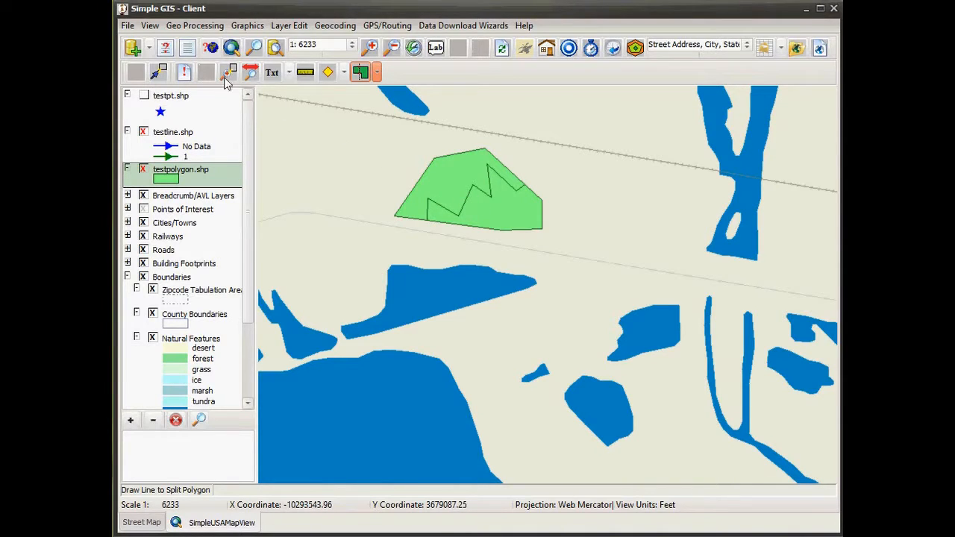
Step: Query the attributes of both split pieces to check that they are separate features, and close the results
click(186, 74)
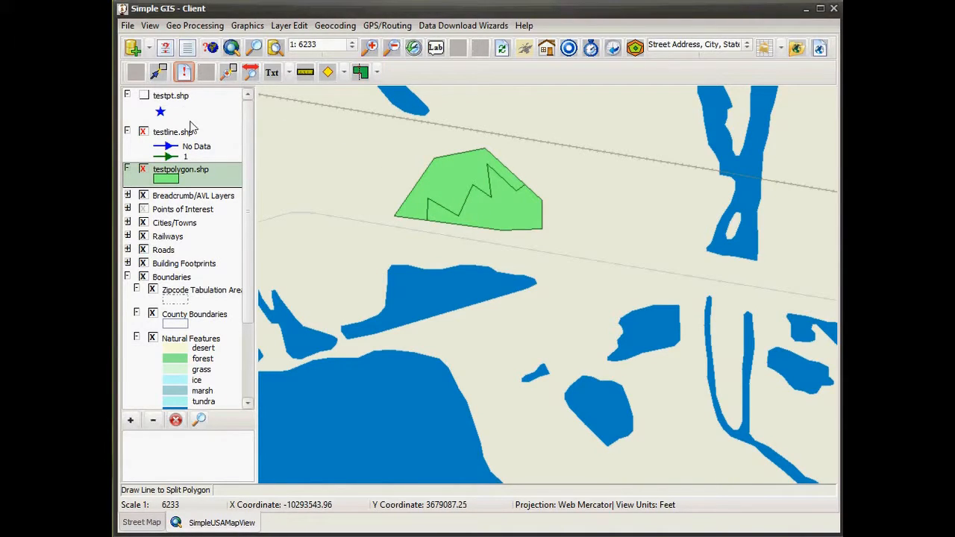
click(448, 175)
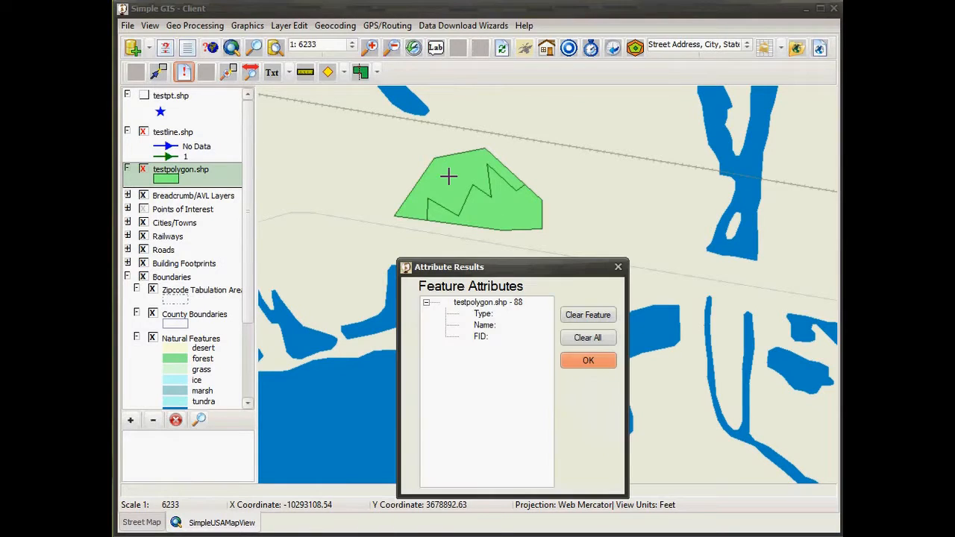
click(498, 211)
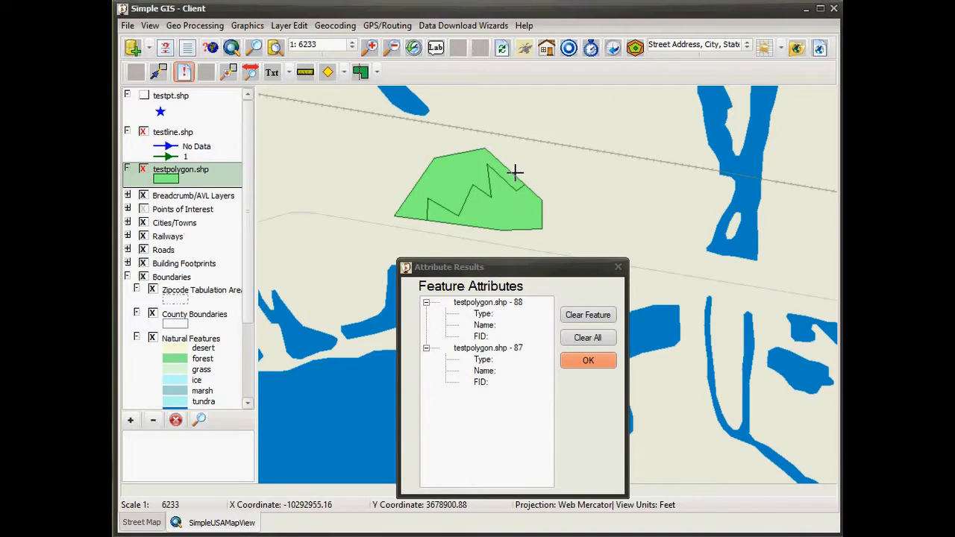
click(586, 362)
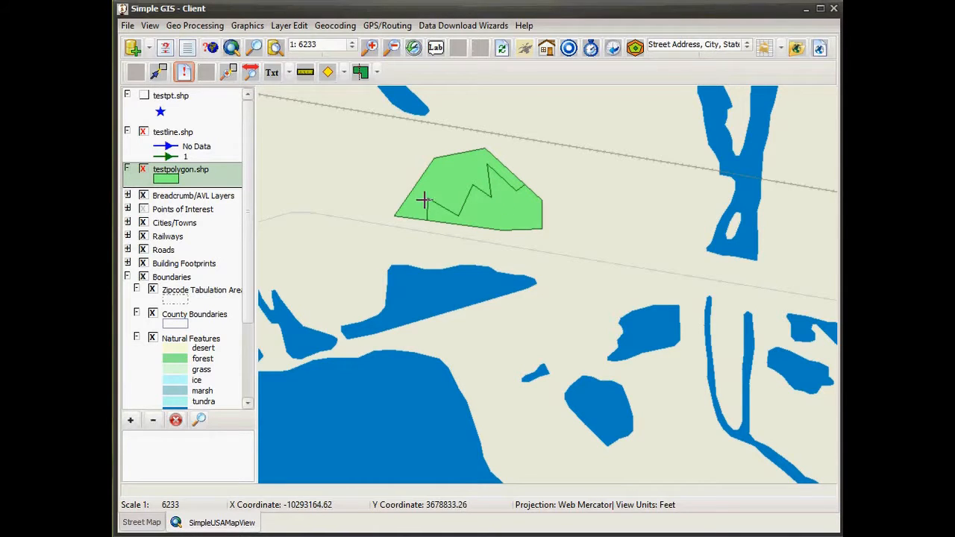
Step: Enable Edit Vertex mode and select the upper split piece for feature editing
right_click(332, 167)
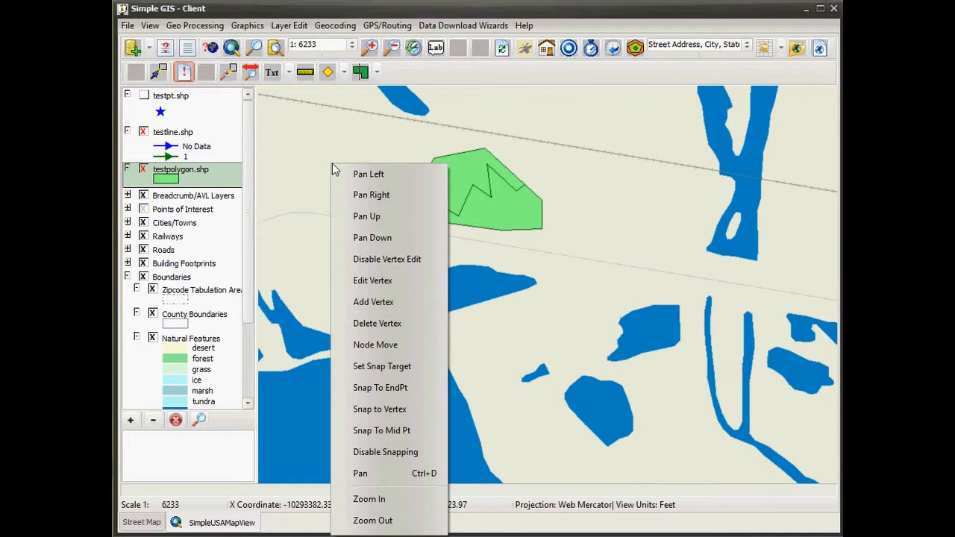
click(363, 281)
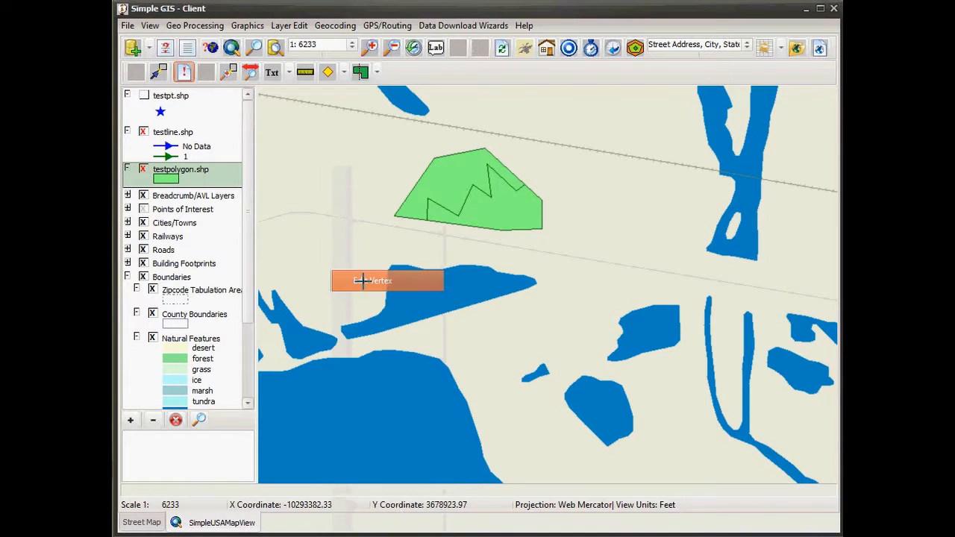
click(377, 73)
click(396, 94)
drag(404, 155, 449, 184)
click(451, 230)
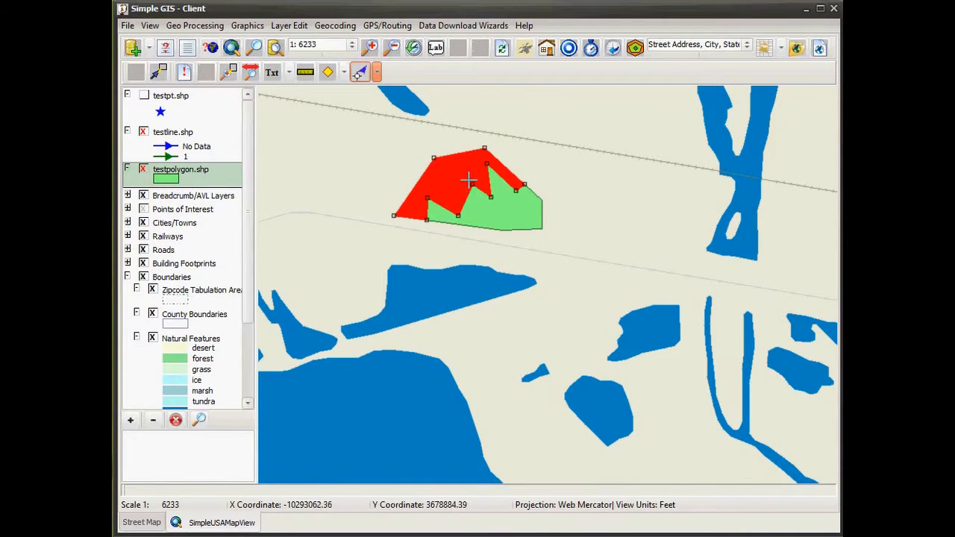
Step: Move the middle zigzag vertex of only the upper piece to the northwest, and undo the move
drag(472, 182, 457, 177)
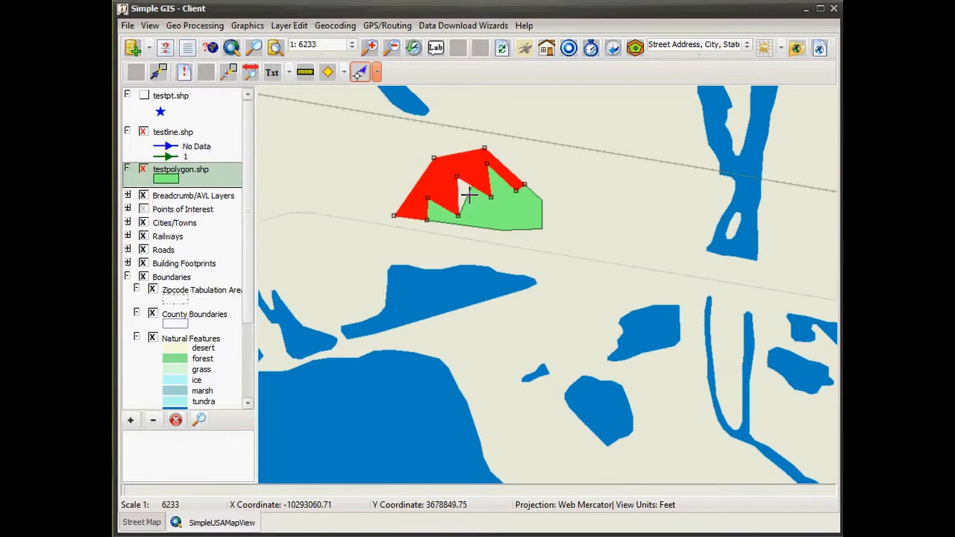
click(288, 27)
click(297, 46)
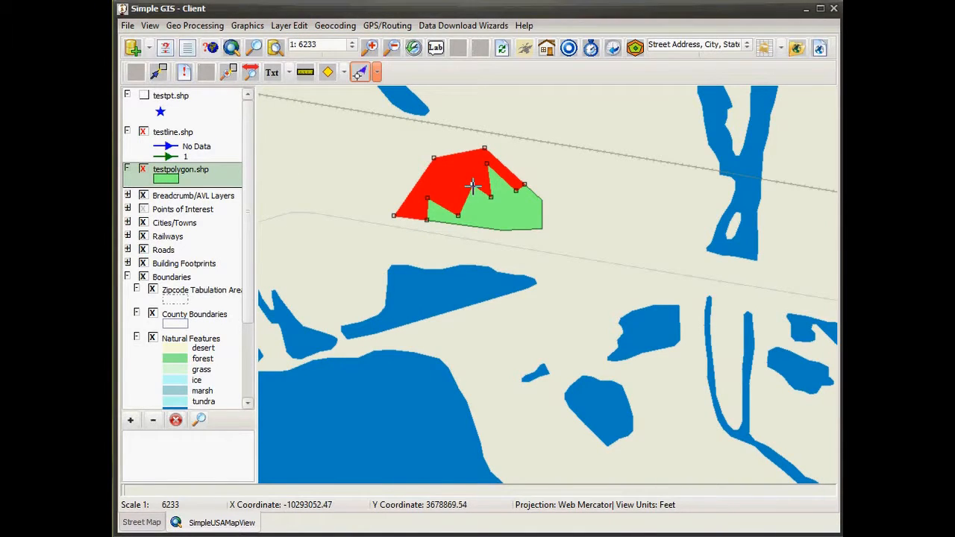
Step: Use Node Move to shift two shared zigzag vertices, one west and one north, and disable vertex editing
right_click(319, 139)
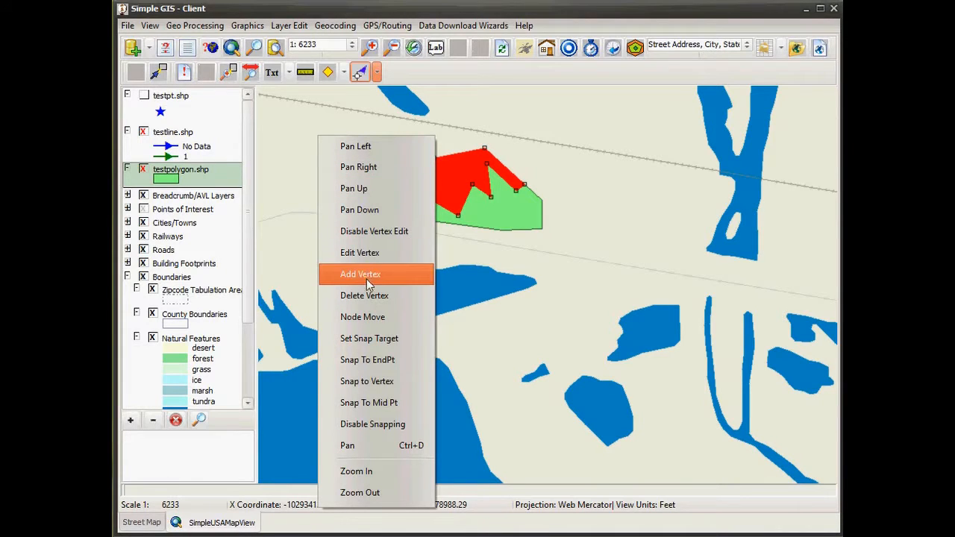
click(366, 320)
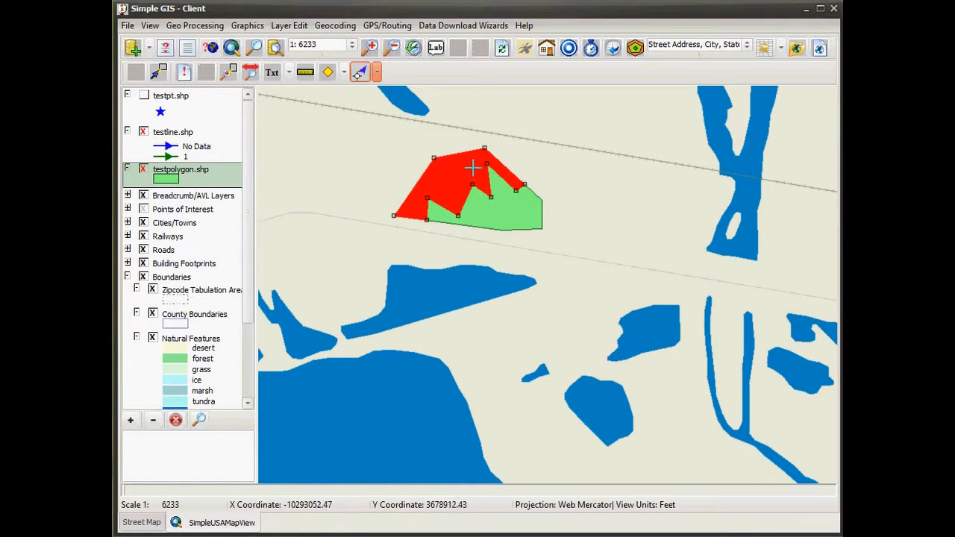
drag(472, 184, 458, 182)
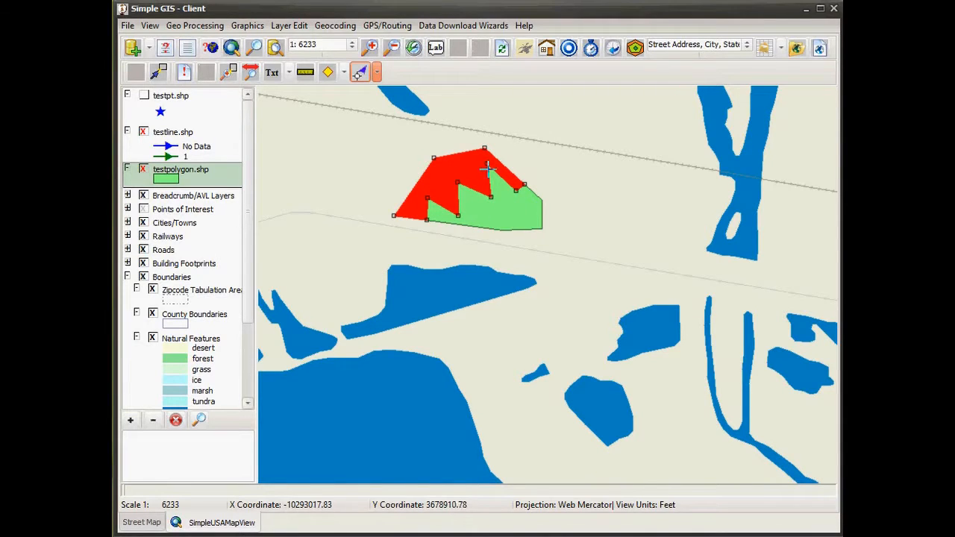
click(490, 197)
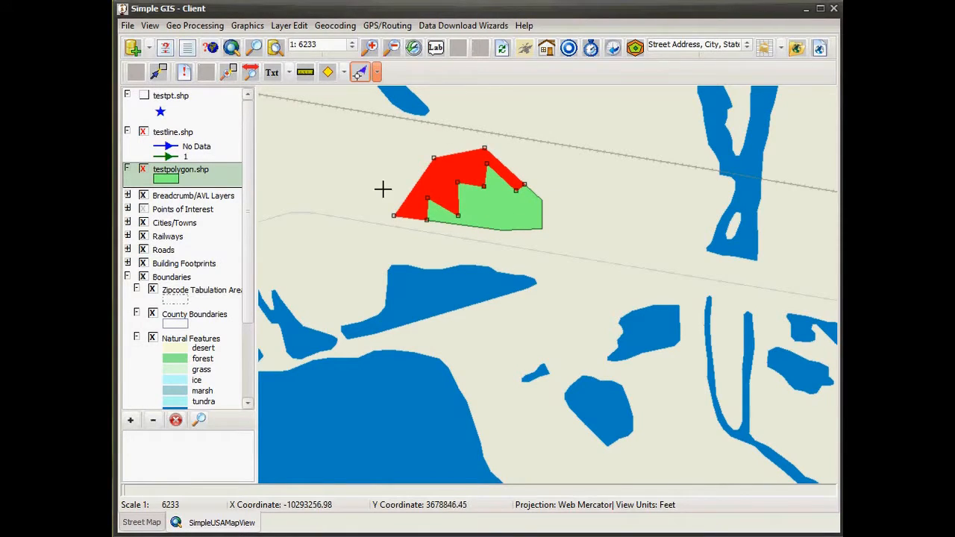
click(426, 198)
right_click(324, 197)
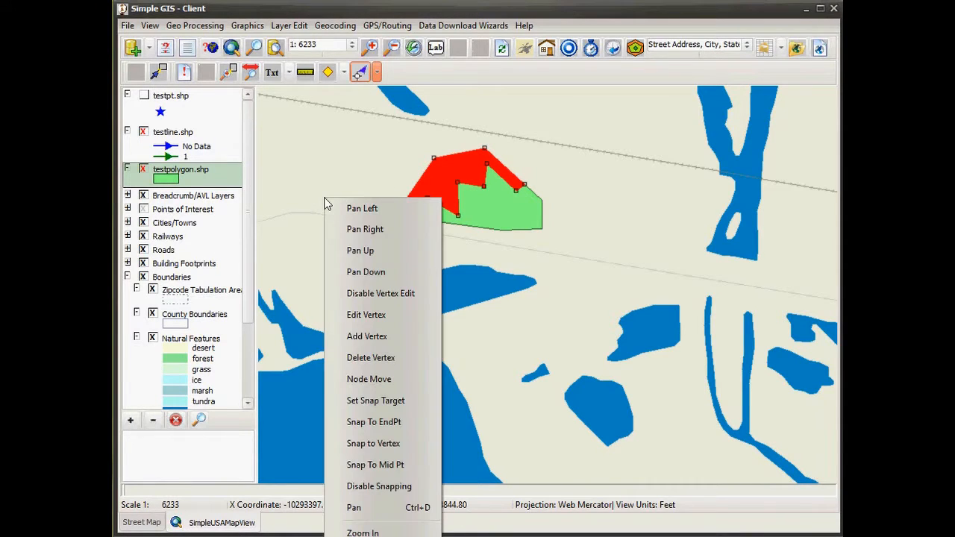
click(380, 294)
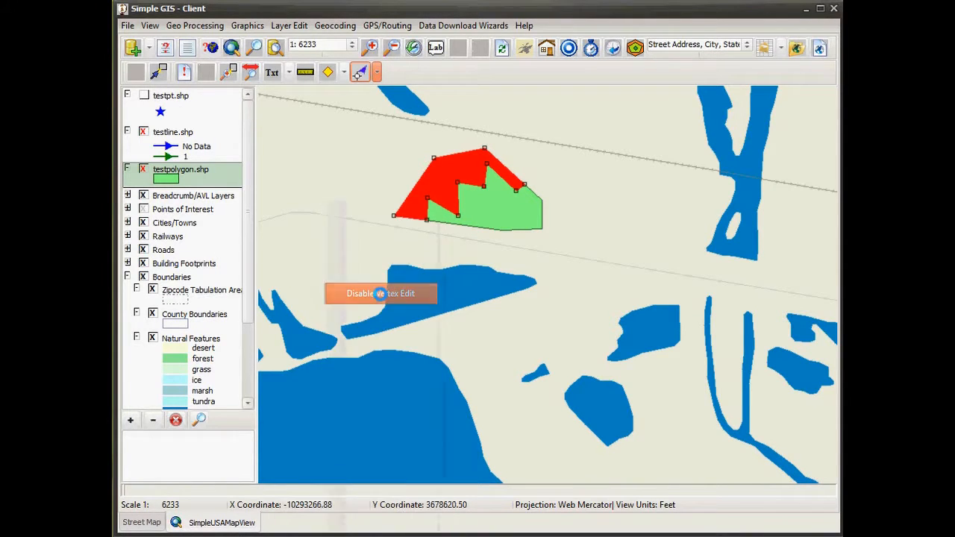
Step: Delete both split polygon pieces together
click(377, 73)
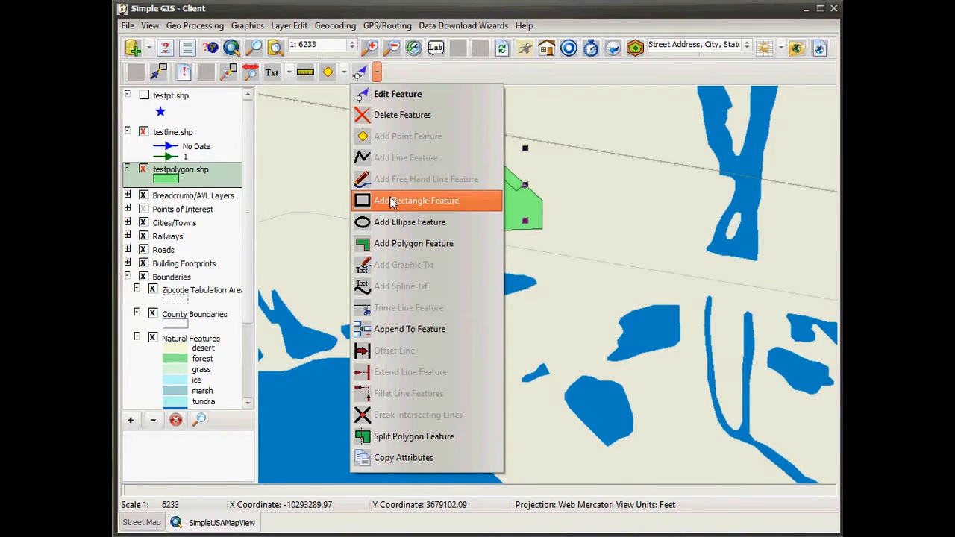
click(388, 118)
drag(400, 156, 537, 243)
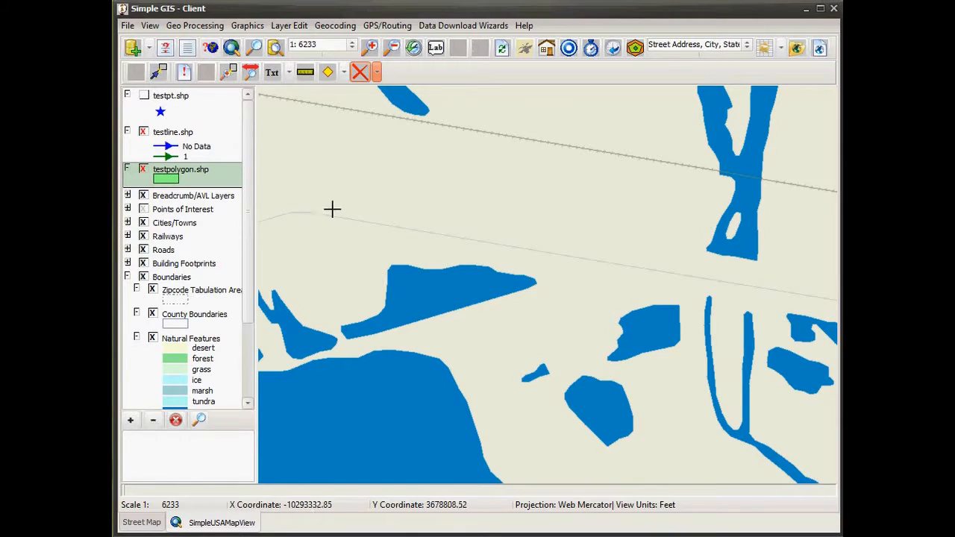
Step: Set the Natural Features layer as the snap target and enable snapping to vertices
click(219, 373)
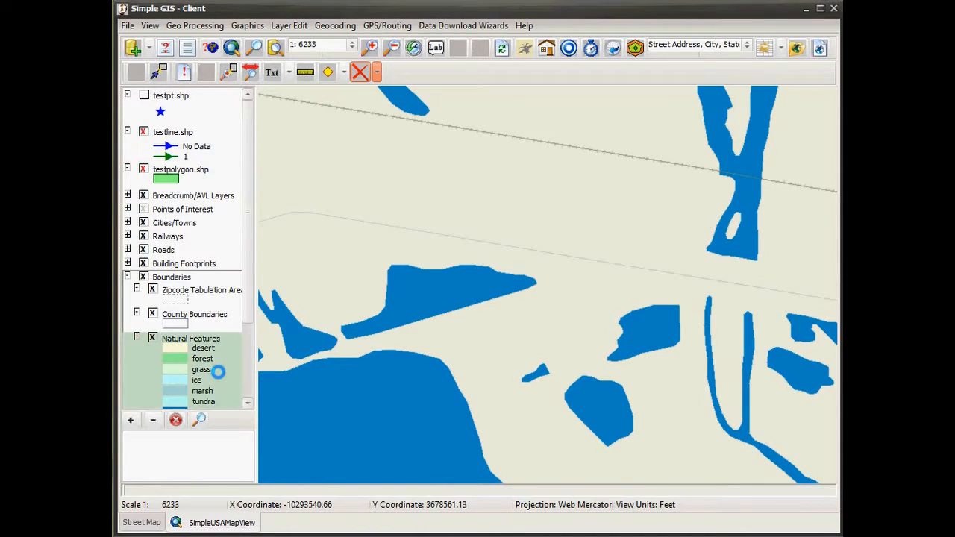
scroll(251, 306, down, 1)
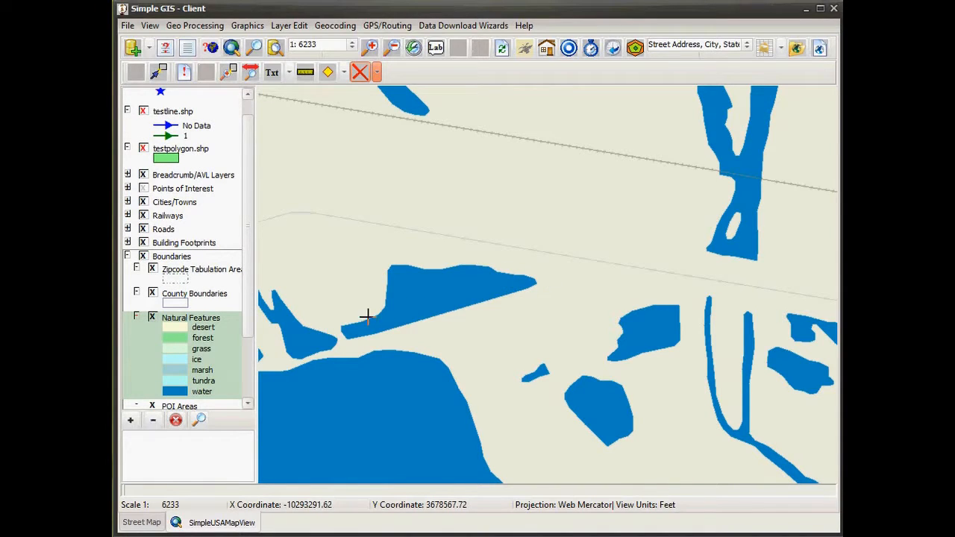
right_click(394, 222)
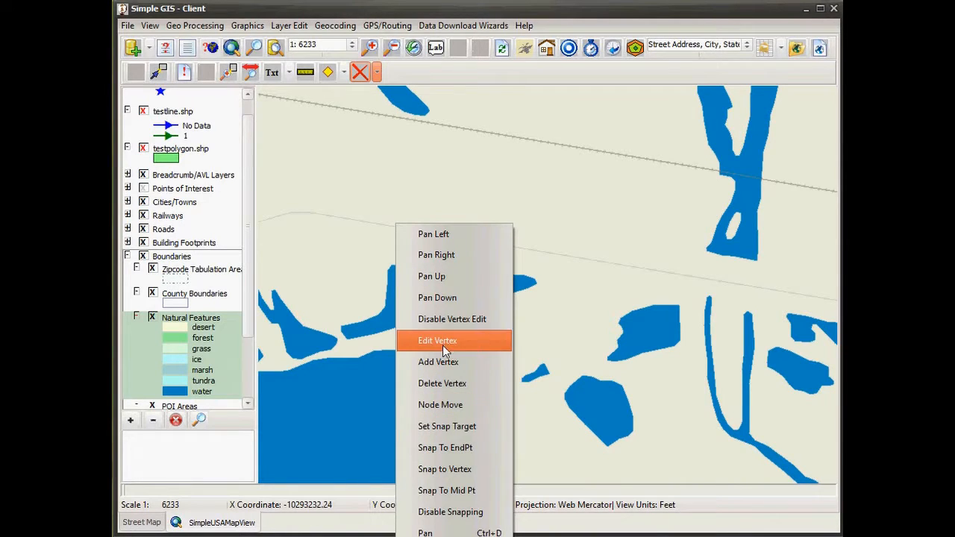
click(440, 429)
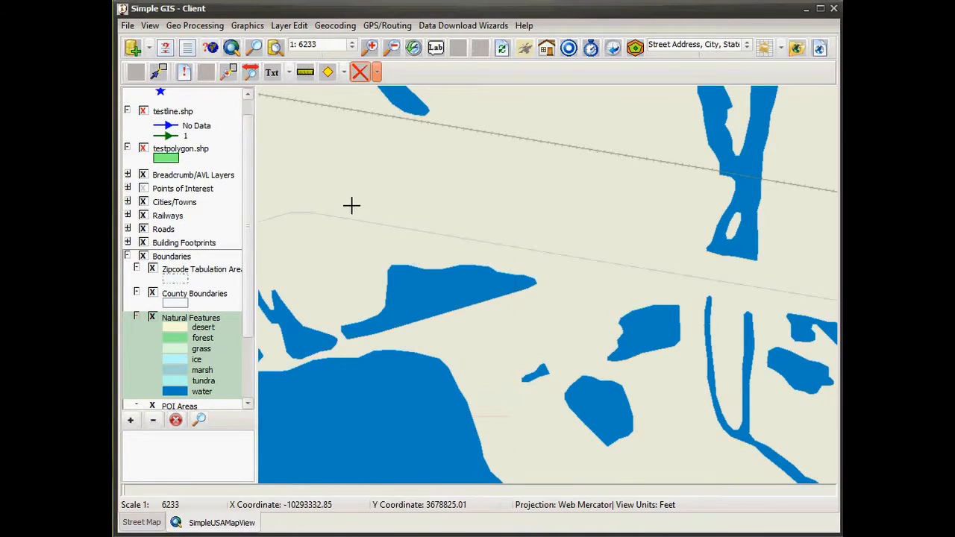
right_click(342, 129)
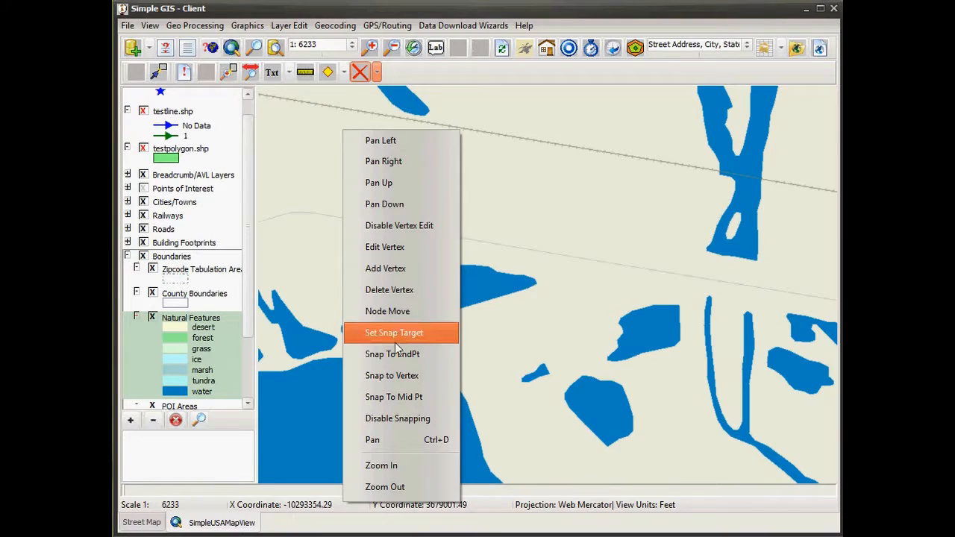
click(391, 379)
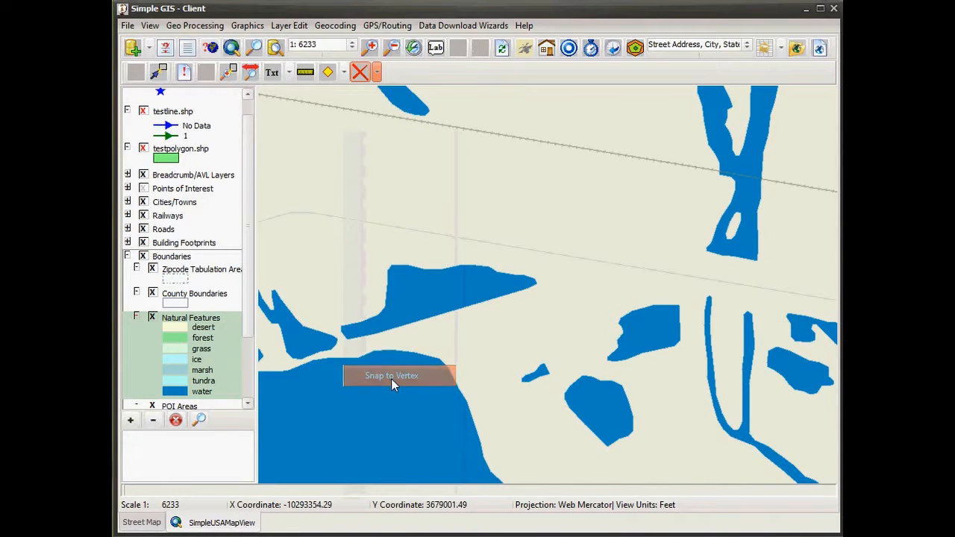
Step: Add a polygon to testpolygon.shp above the elongated lake, snapping its southern edge to the lake's northern shoreline vertices
click(186, 163)
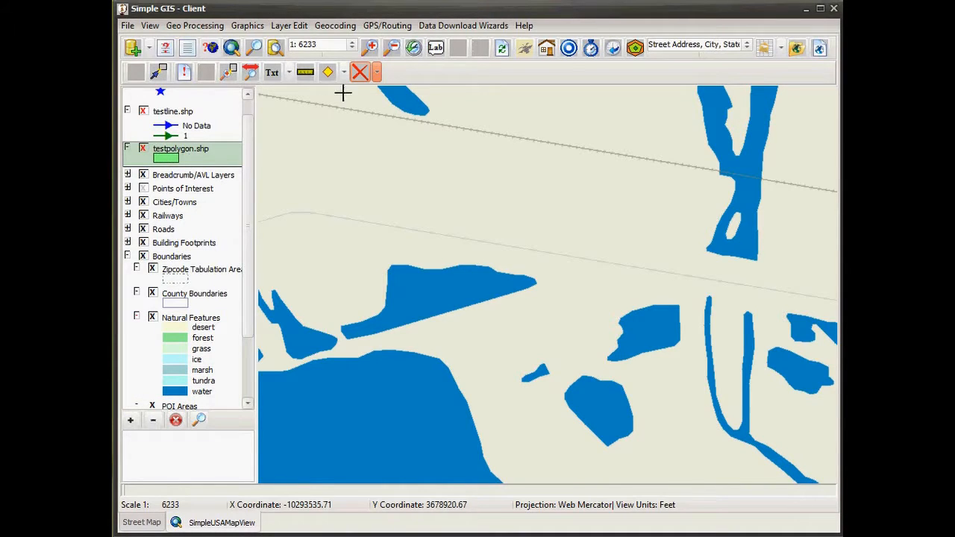
click(377, 72)
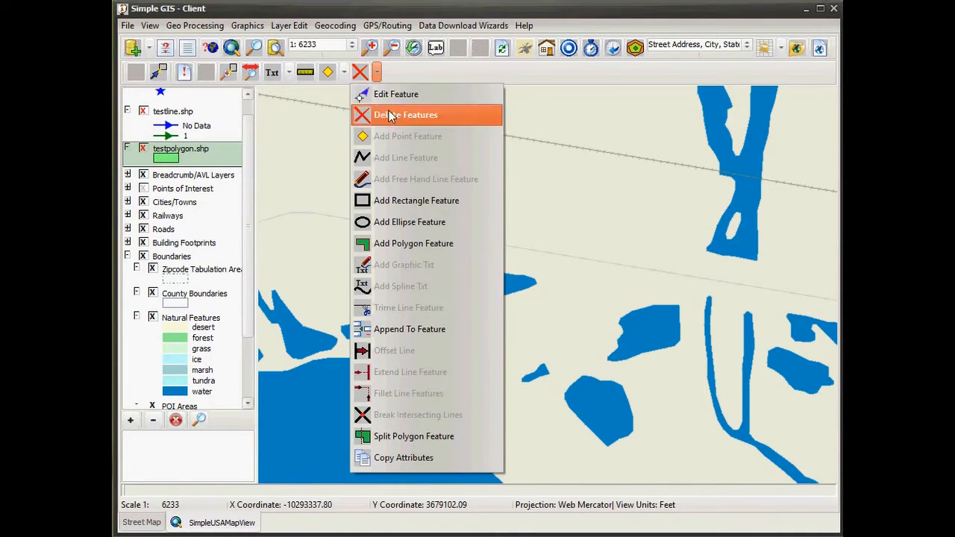
click(404, 244)
click(485, 182)
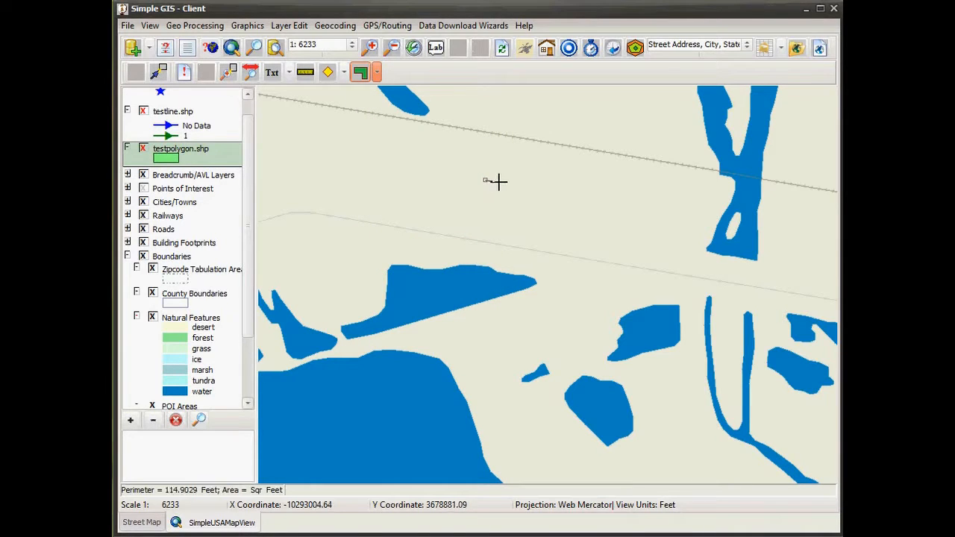
click(565, 201)
click(575, 247)
click(565, 278)
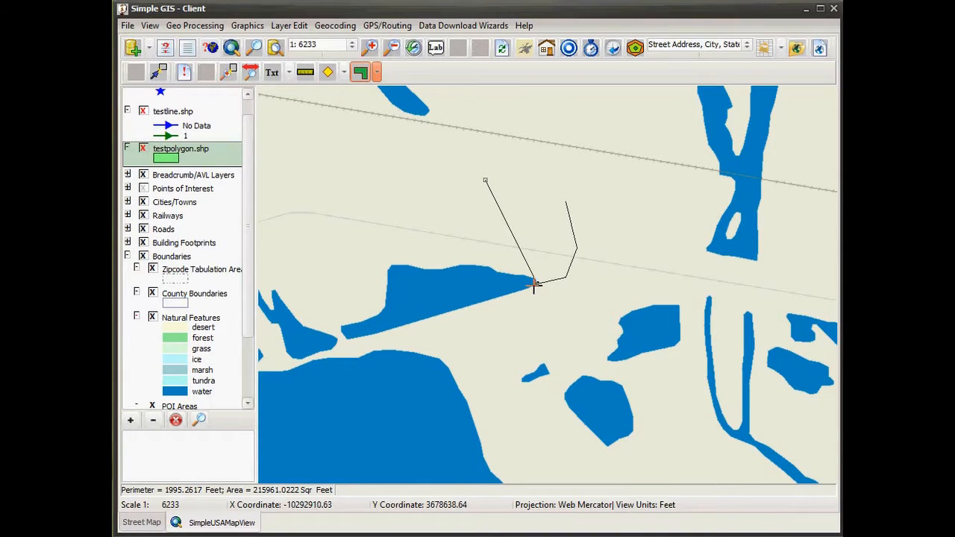
click(533, 281)
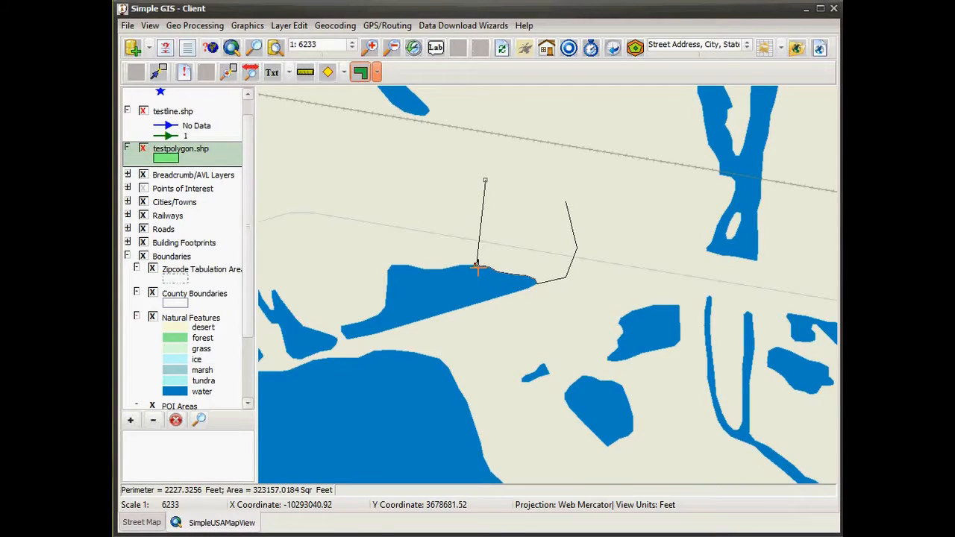
click(438, 267)
double_click(424, 194)
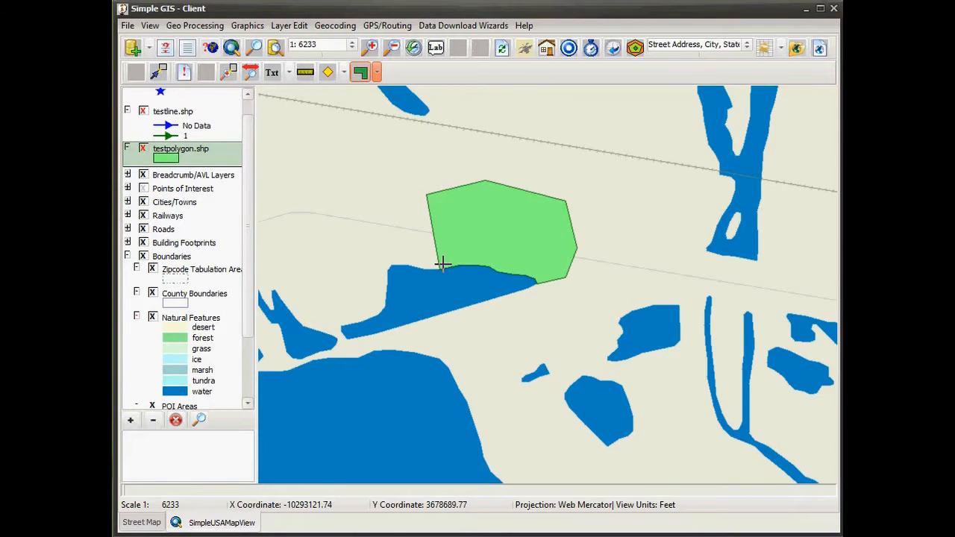
Step: Disable snapping and select the new polygon with Edit Feature
right_click(321, 148)
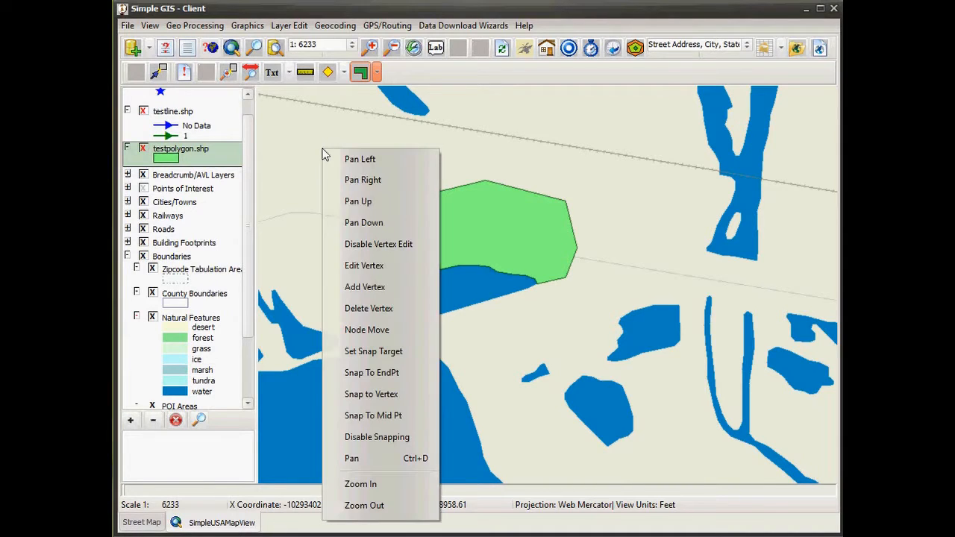
click(369, 444)
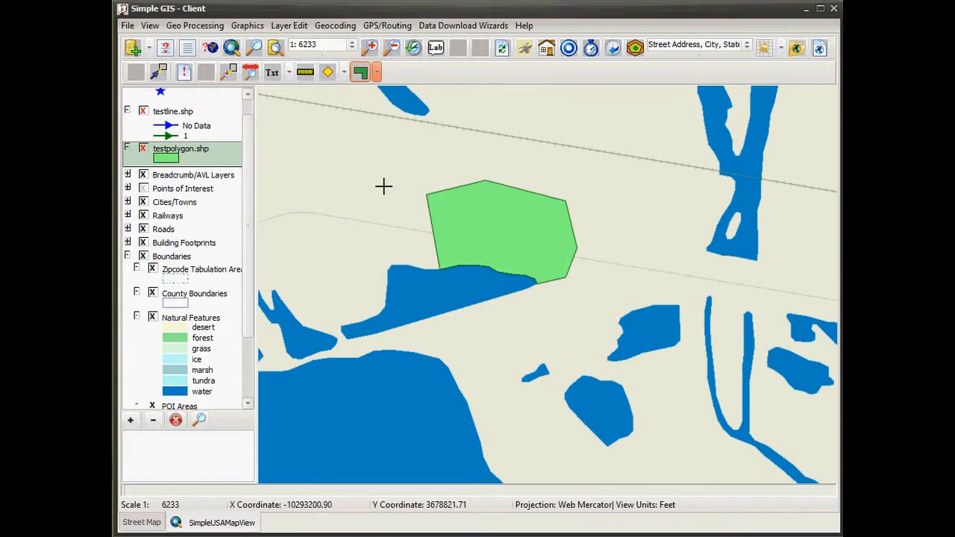
right_click(304, 126)
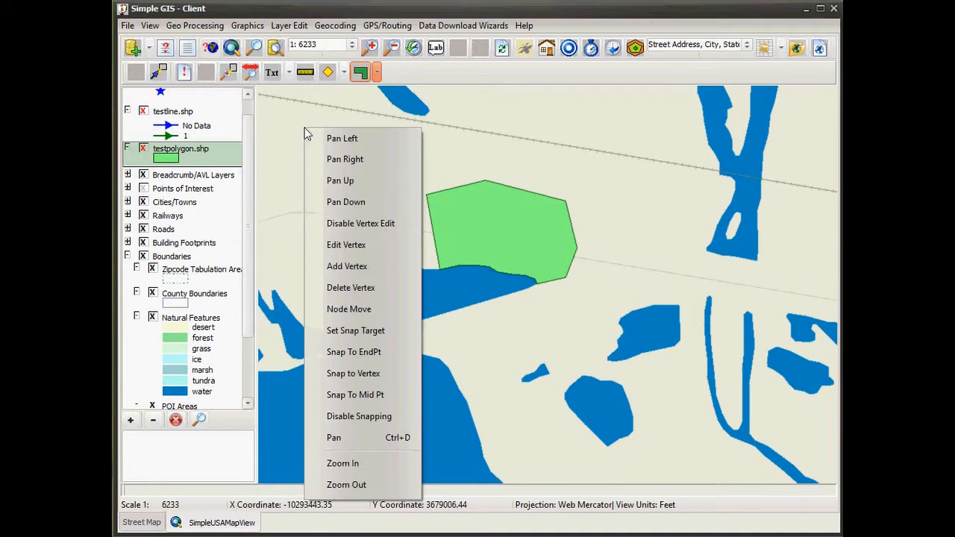
click(344, 308)
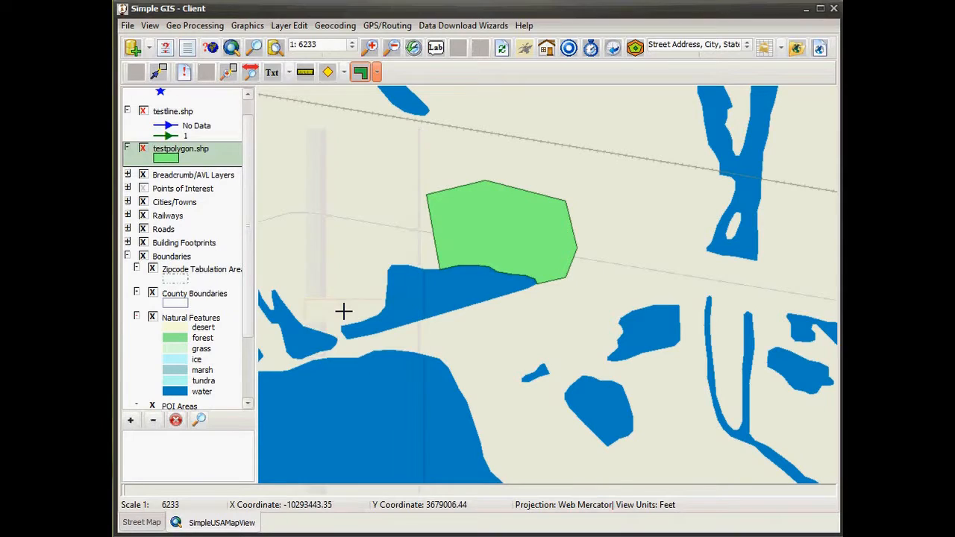
click(377, 73)
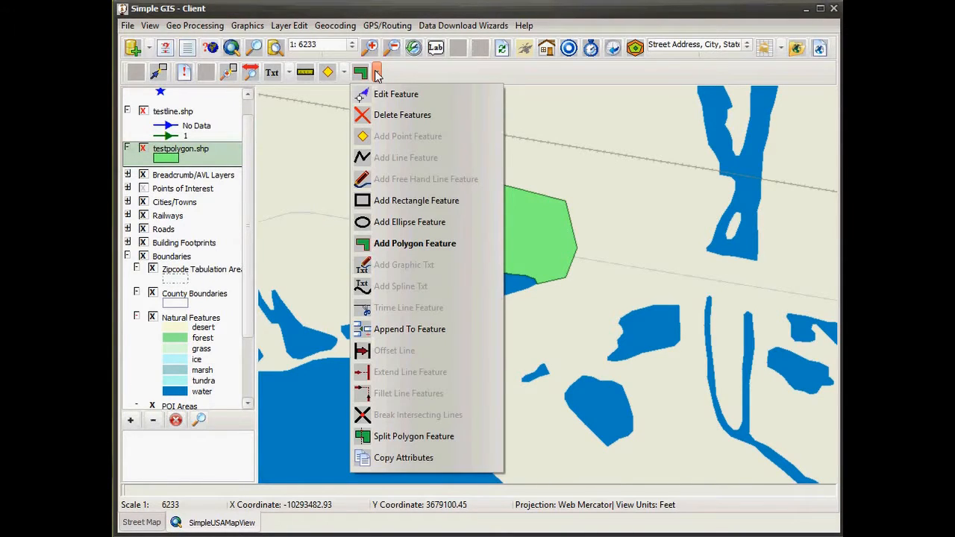
click(377, 99)
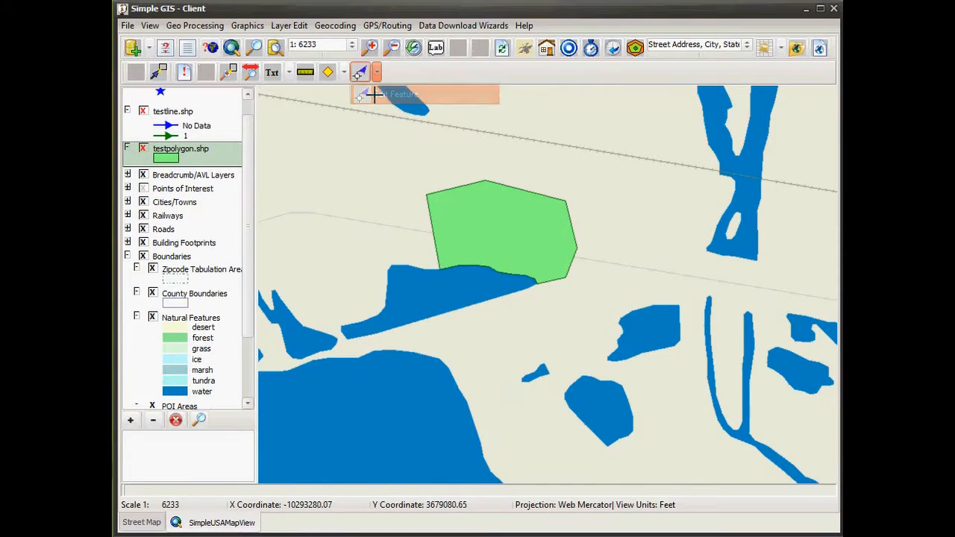
click(437, 207)
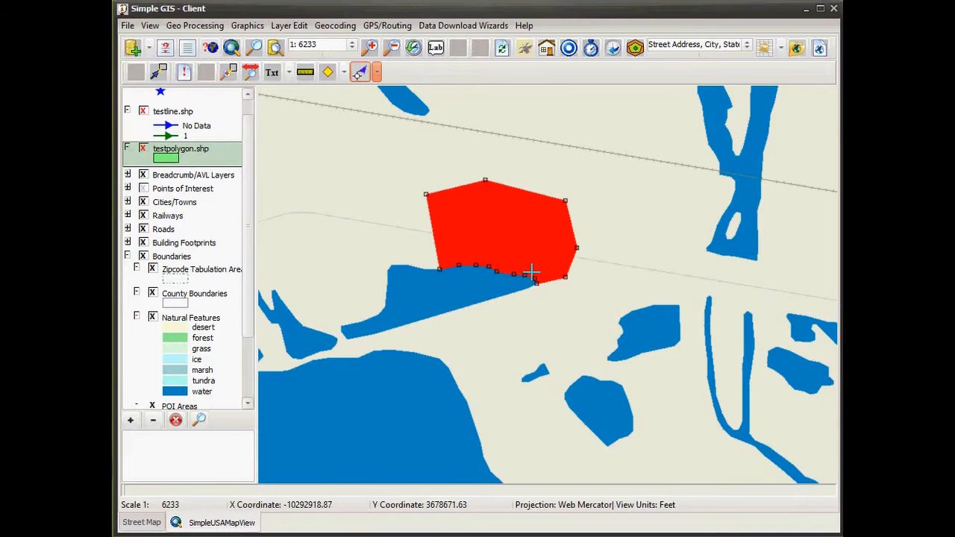
Step: Use Node Move to shift a shared shoreline vertex on the polygon's eastern half slightly north, and accept toggling editing on Natural Features
right_click(319, 185)
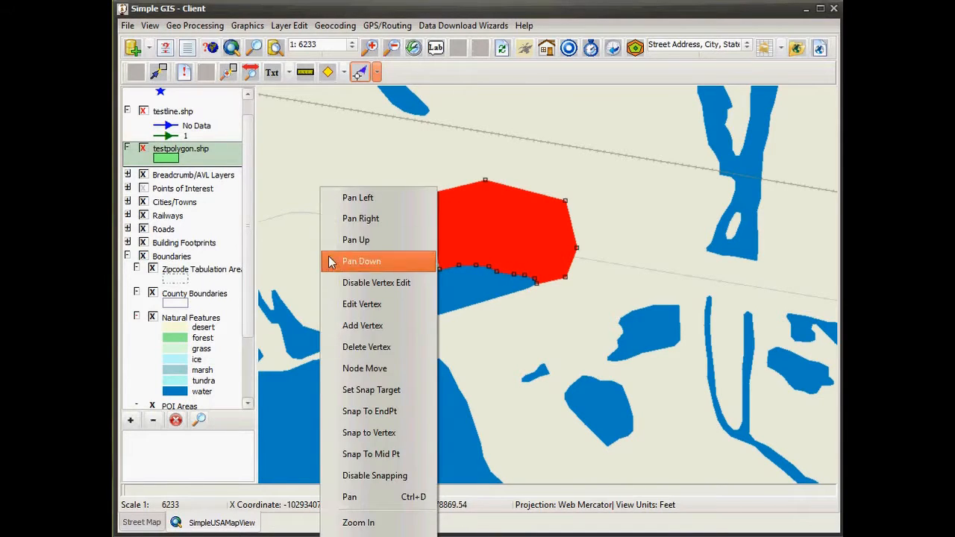
click(355, 364)
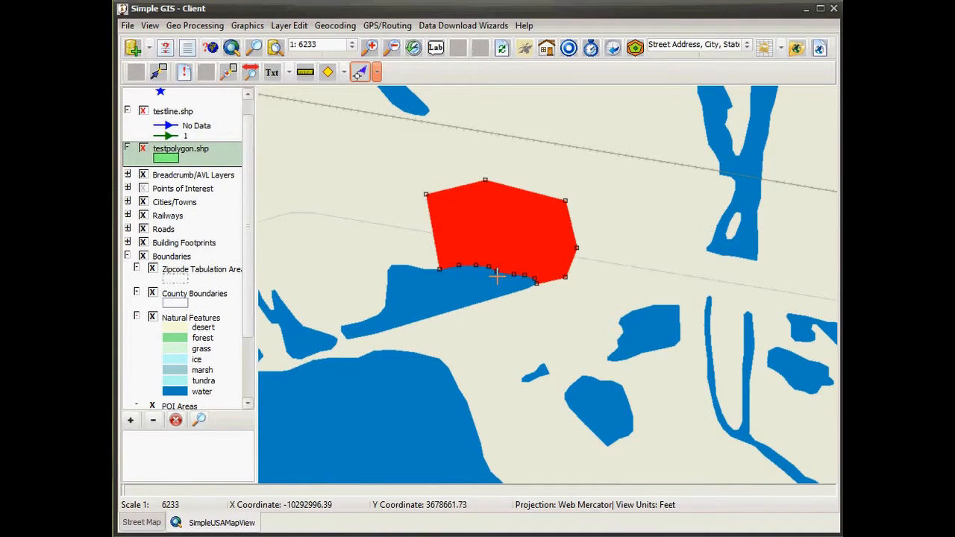
drag(514, 276, 513, 265)
drag(458, 242, 590, 192)
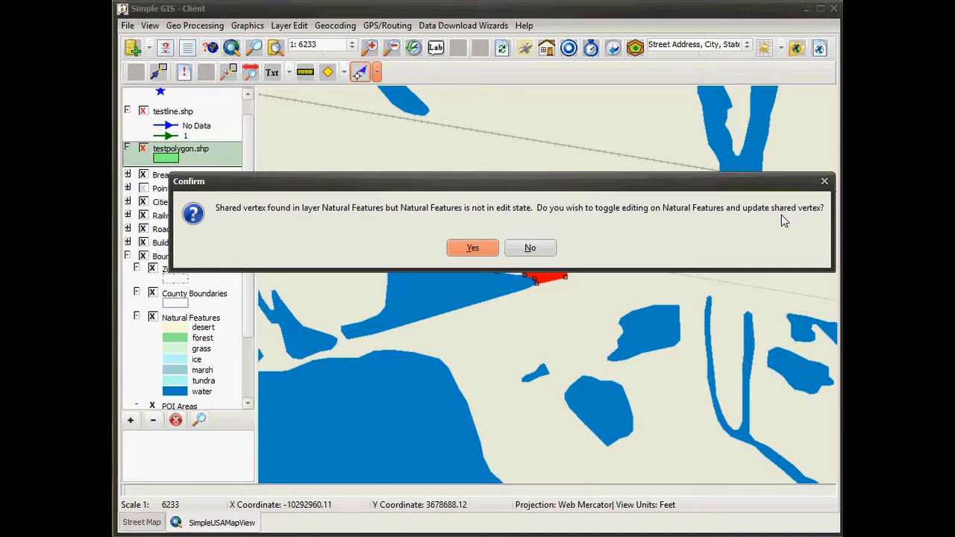
click(471, 250)
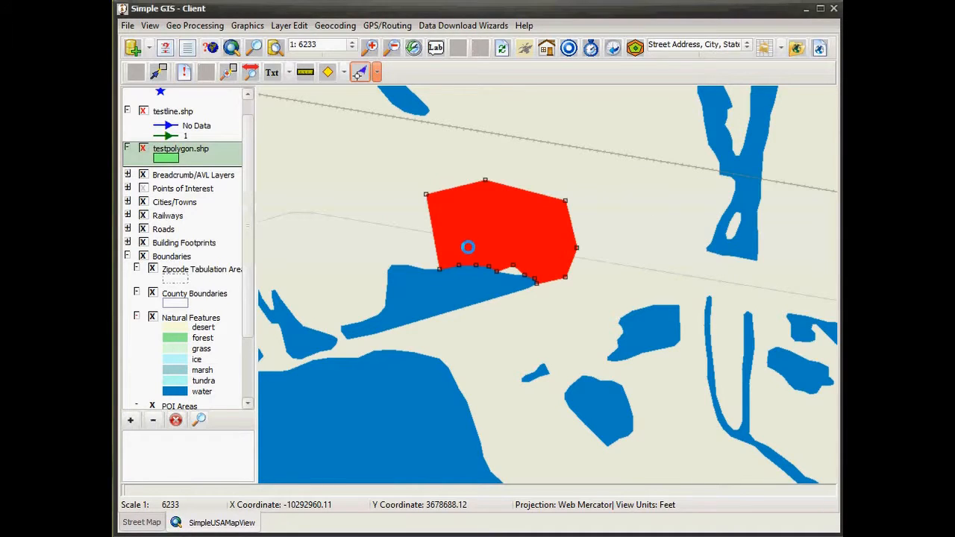
Step: Make testpolygon.shp the active layer again and move a shared shoreline vertex farther west slightly north
click(153, 375)
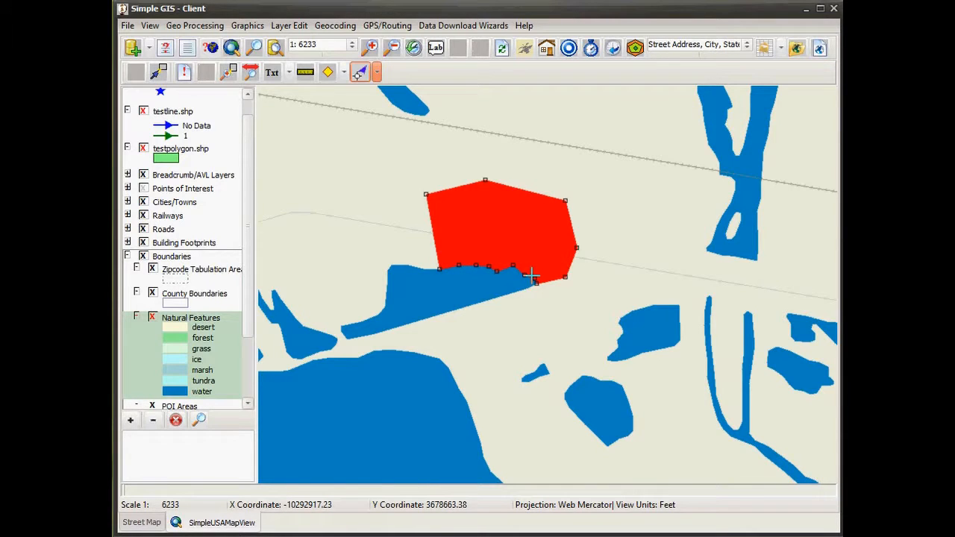
click(200, 158)
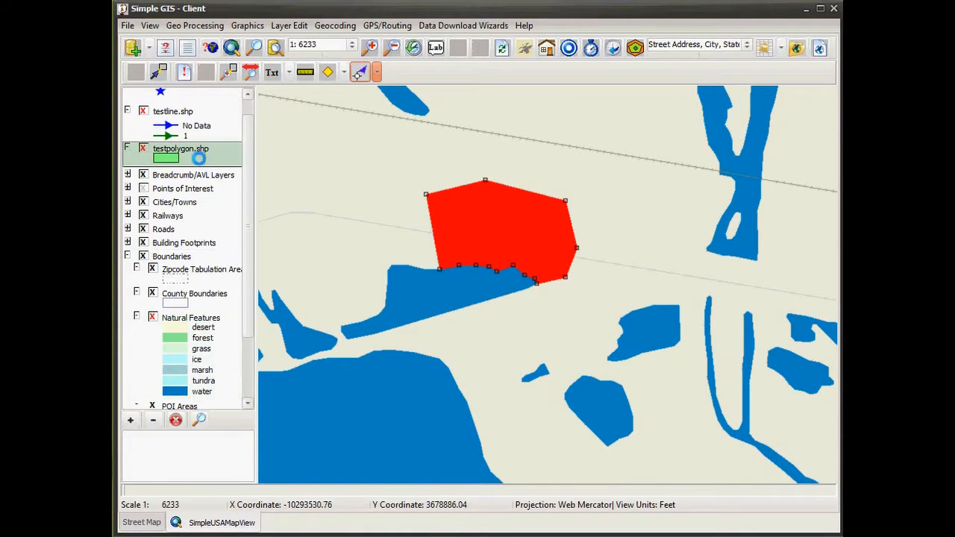
drag(476, 265, 474, 255)
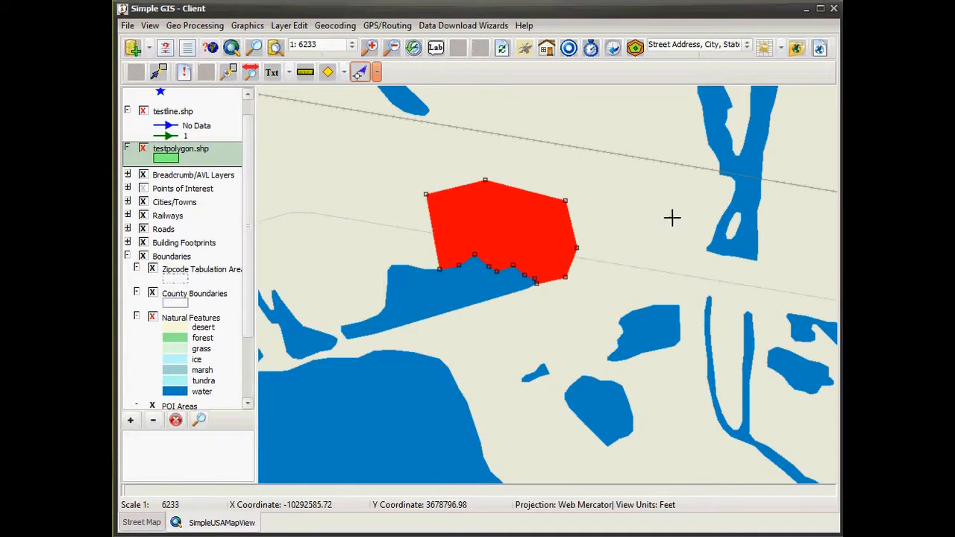
Step: Draw a three-segment line in testline.shp west of the polygon, running from south to northeast
click(180, 134)
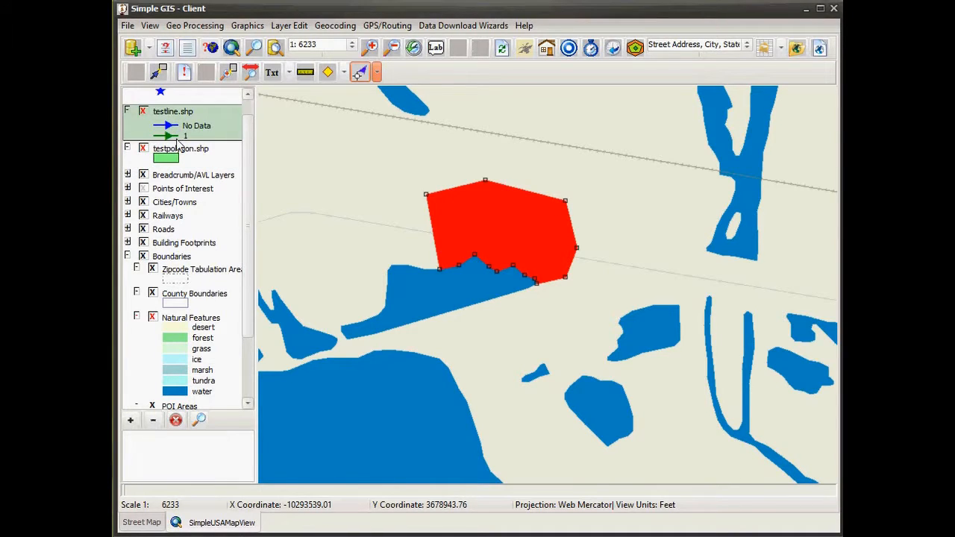
click(378, 73)
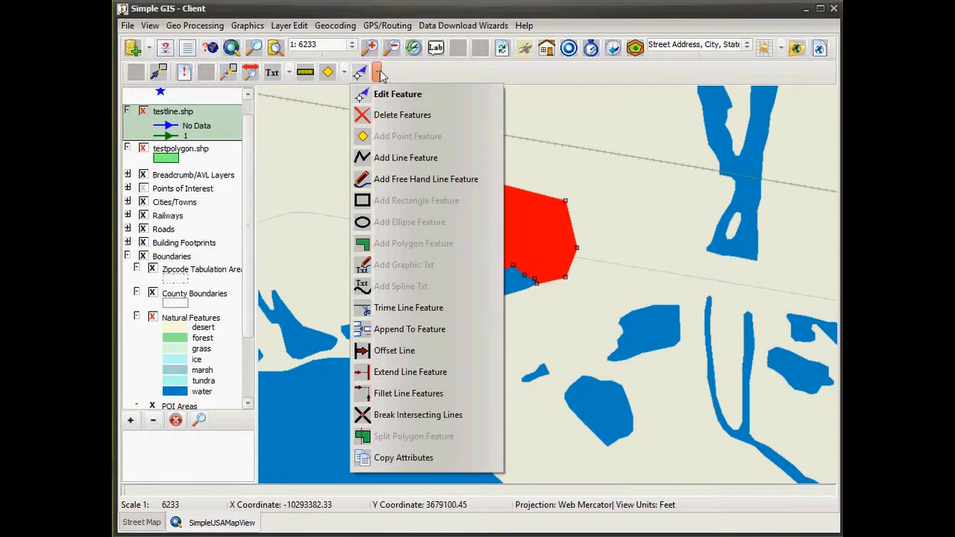
click(393, 160)
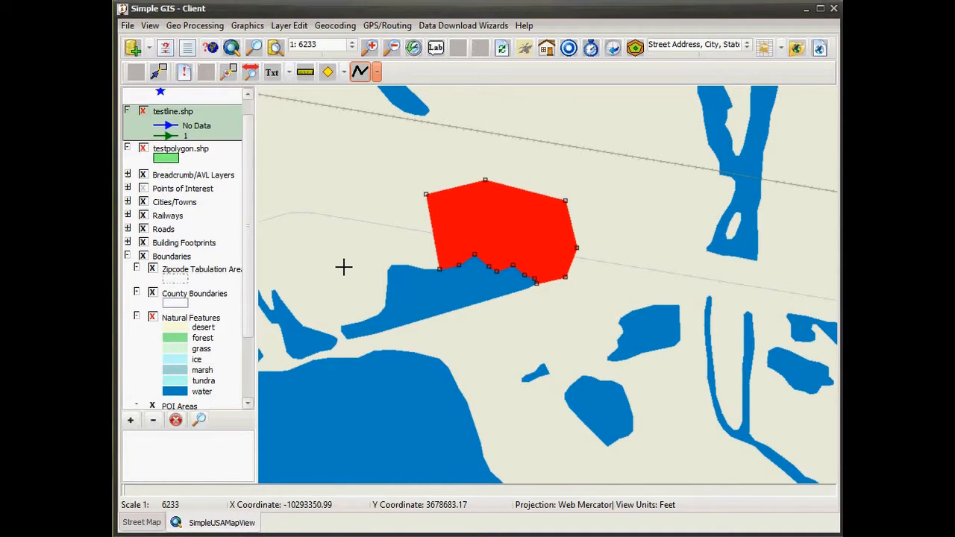
click(344, 266)
click(363, 220)
click(359, 169)
double_click(396, 133)
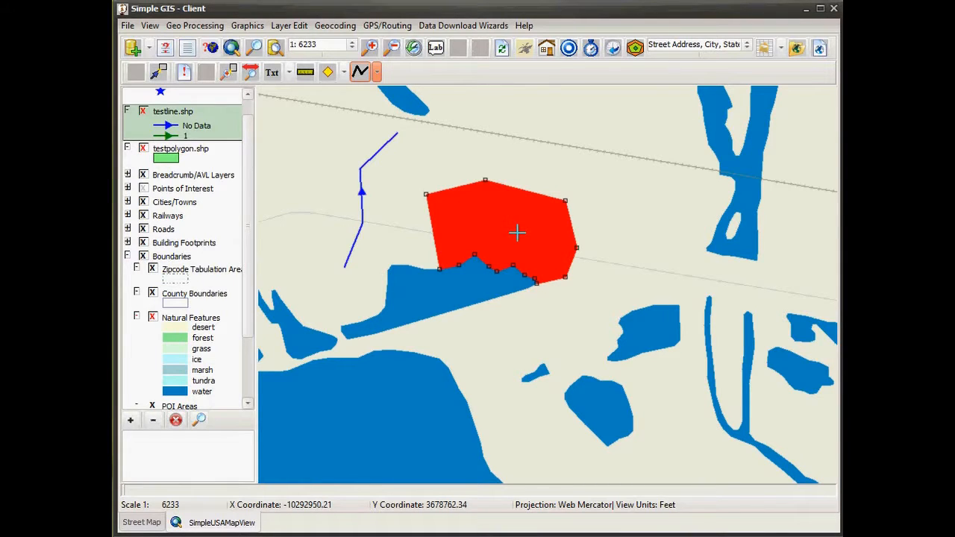
Step: Draw a second line about 1868 feet long from west to east, crossing the first line and the polygon
click(322, 202)
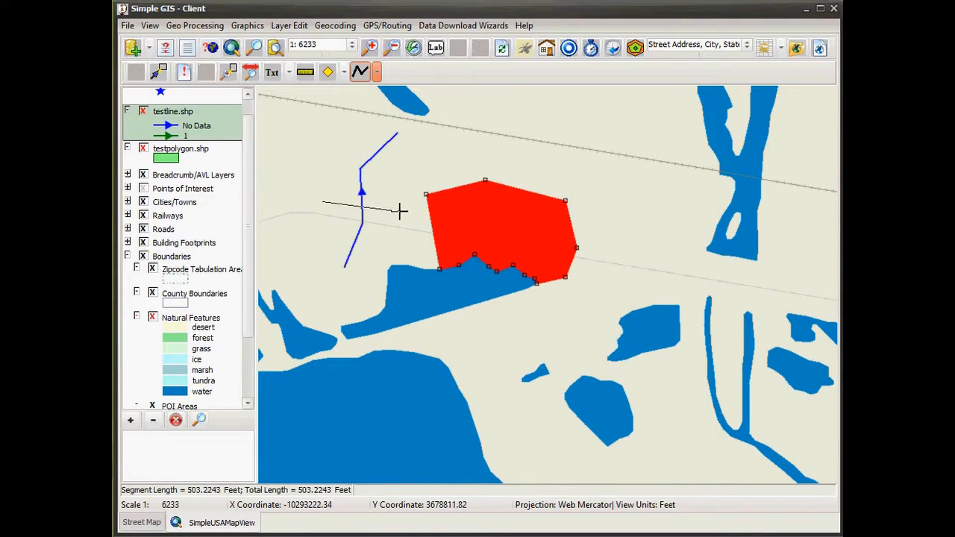
click(504, 218)
click(536, 241)
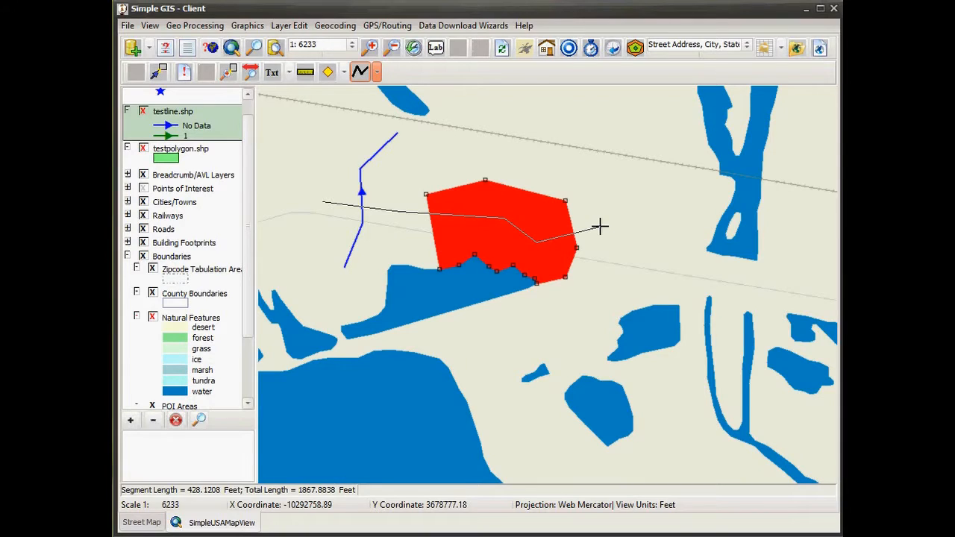
double_click(599, 227)
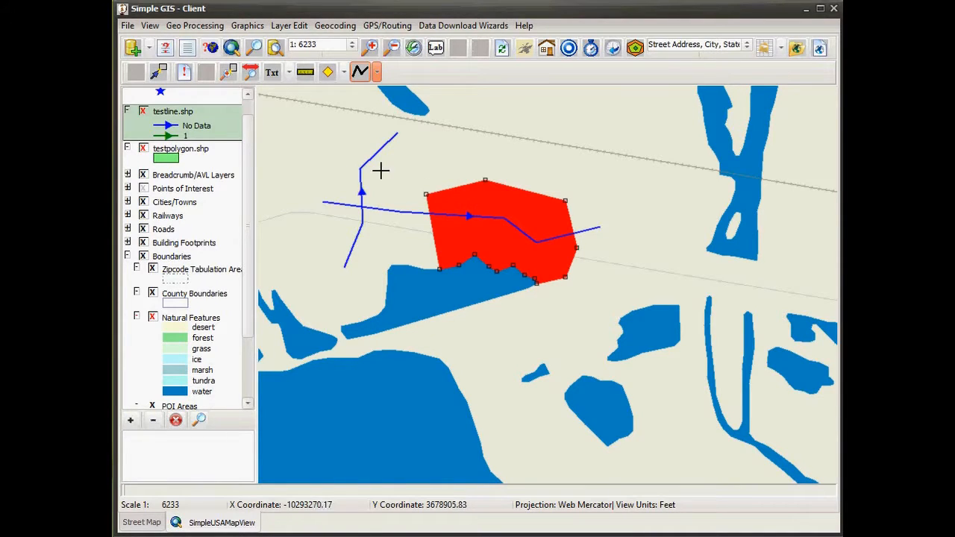
Step: Trim off the second line's portion west of the first line, using the first line as the cutting edge
click(378, 72)
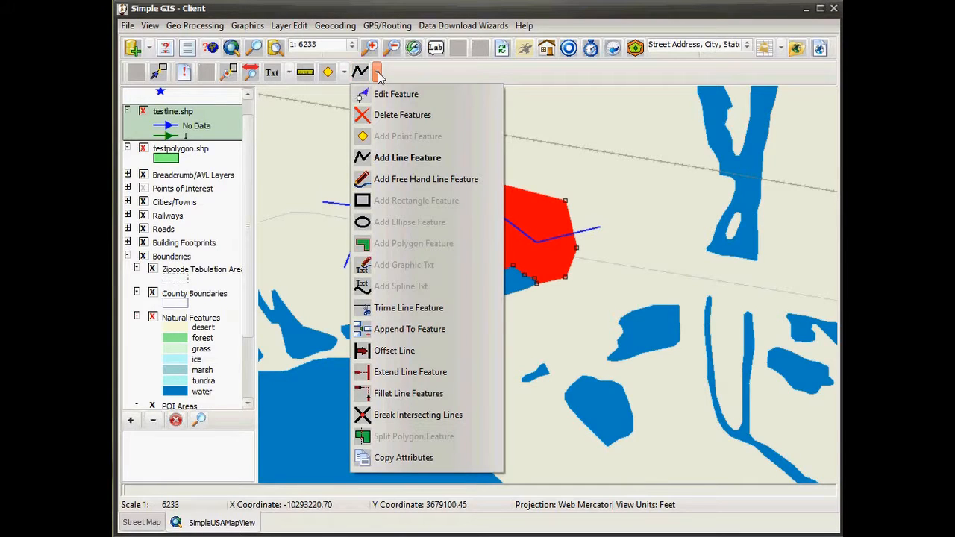
click(411, 309)
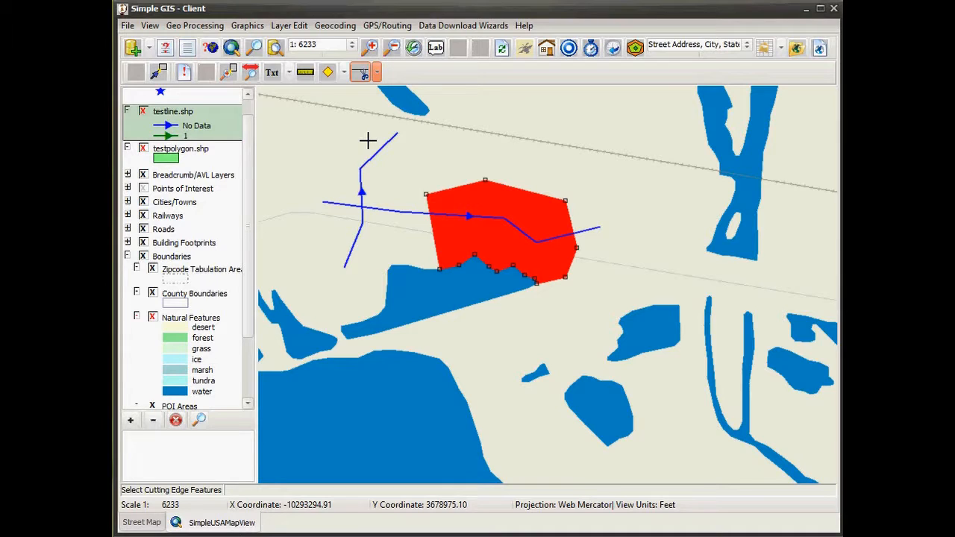
click(369, 164)
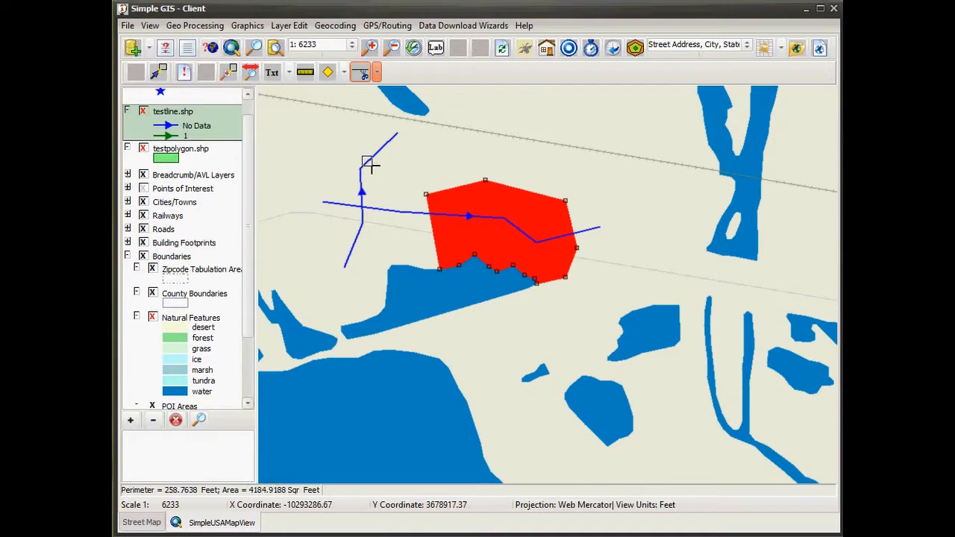
click(371, 164)
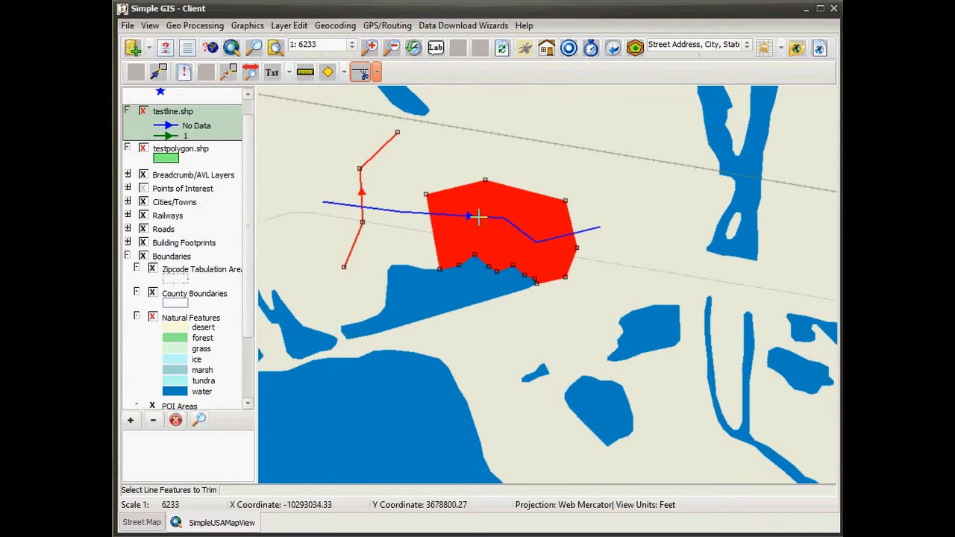
click(339, 204)
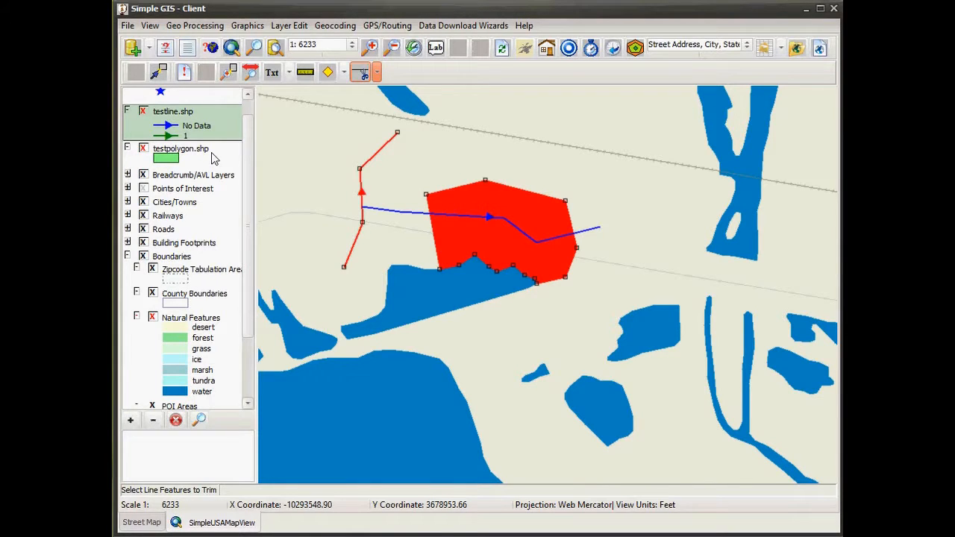
Step: Trim off the part of the west-east line inside the polygon, using the testpolygon.shp polygon as the cutting edge for testline.shp
click(378, 74)
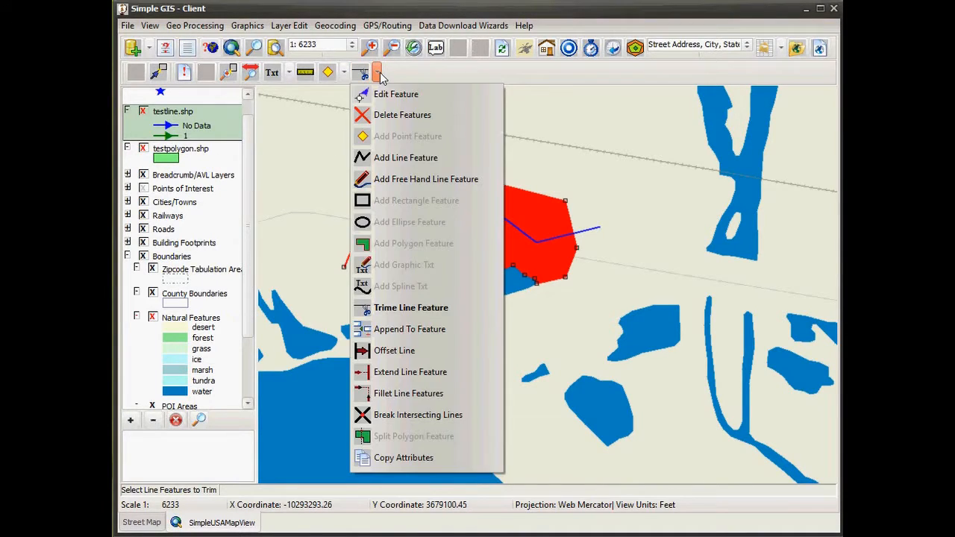
click(406, 309)
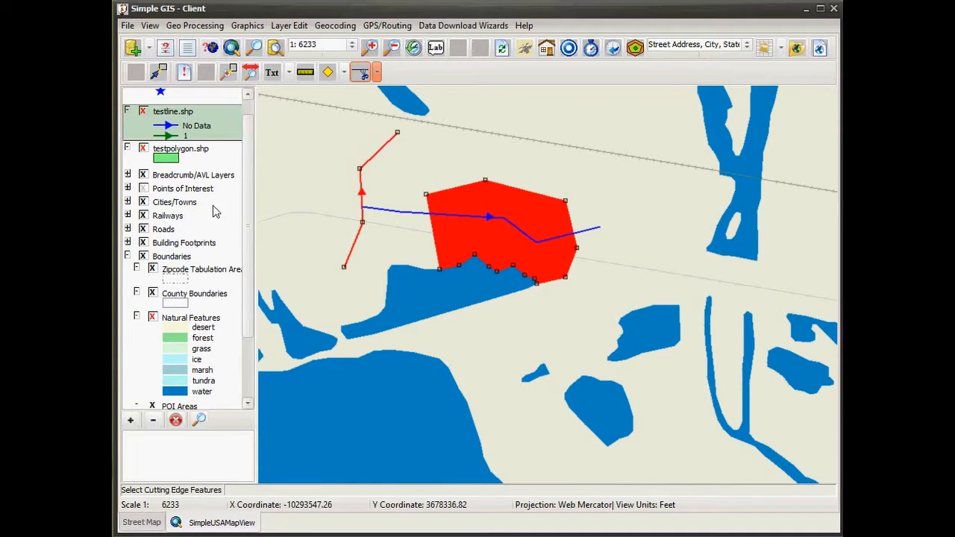
click(179, 164)
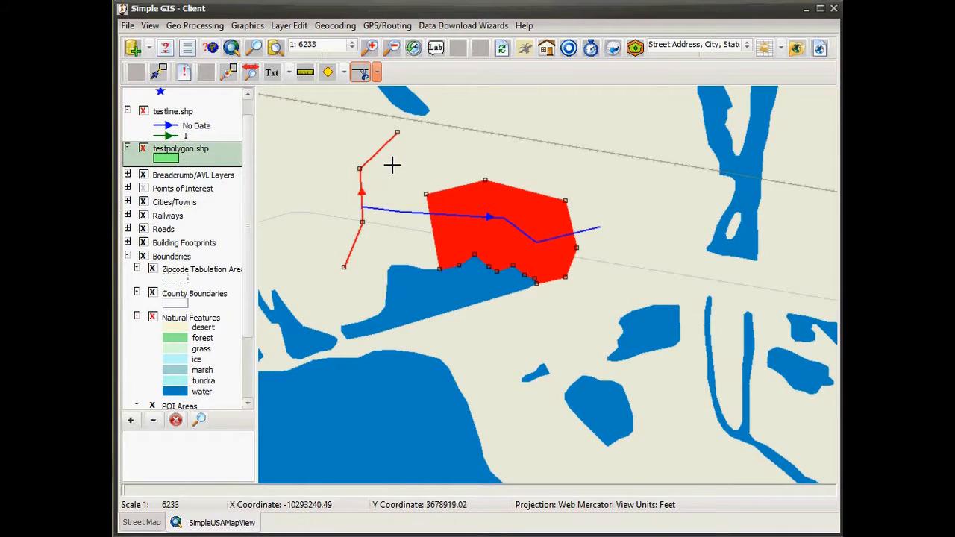
click(522, 219)
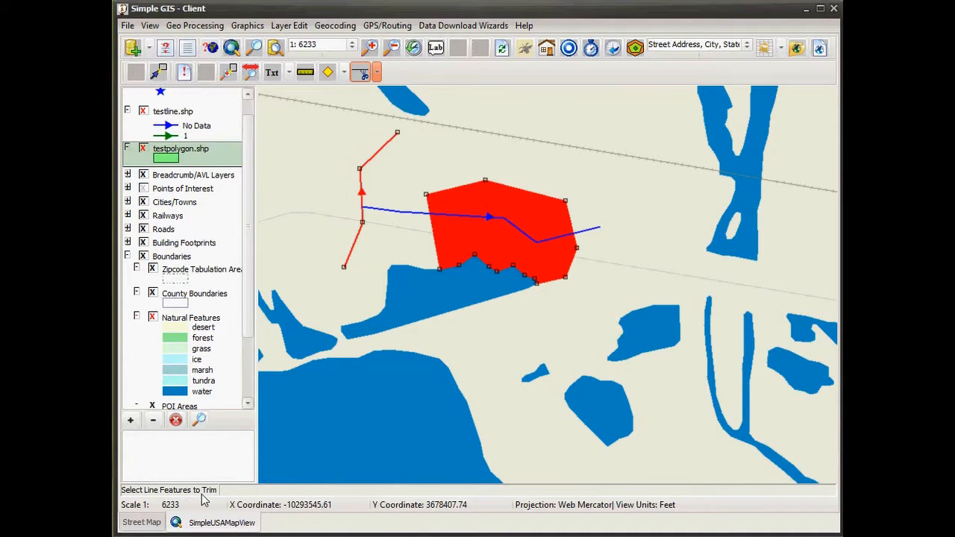
click(184, 132)
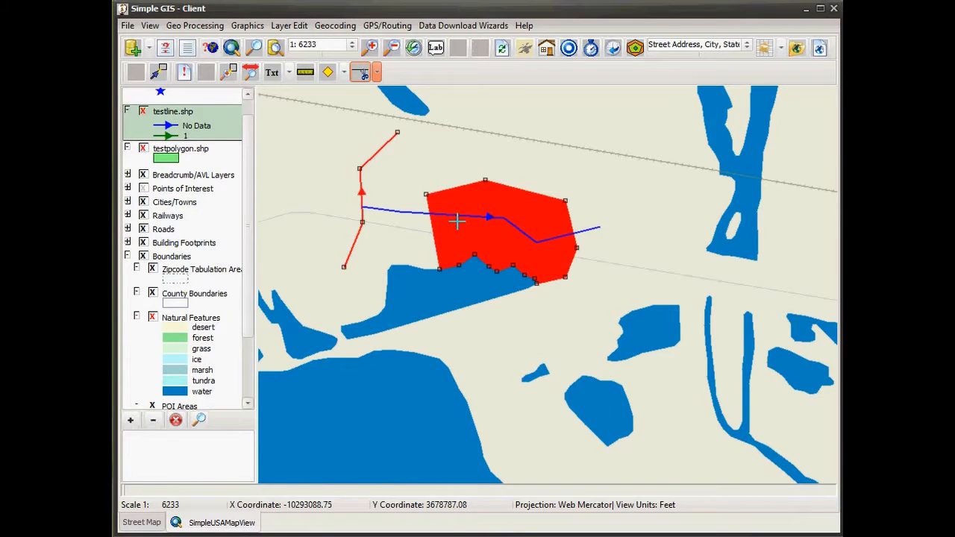
click(458, 216)
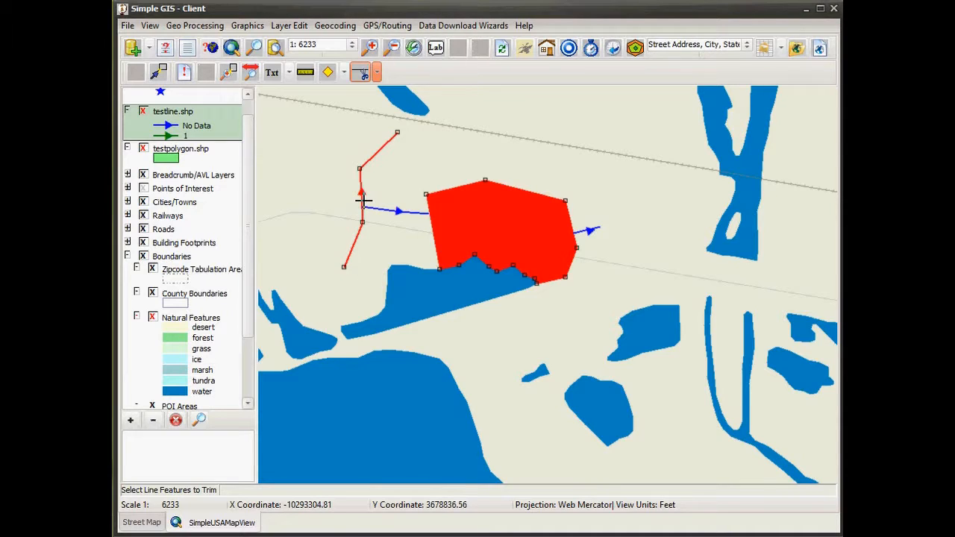
Step: Draw a straight line about 432 feet long in testline.shp northeast of the polygon, running from southeast to northwest
click(378, 74)
click(416, 158)
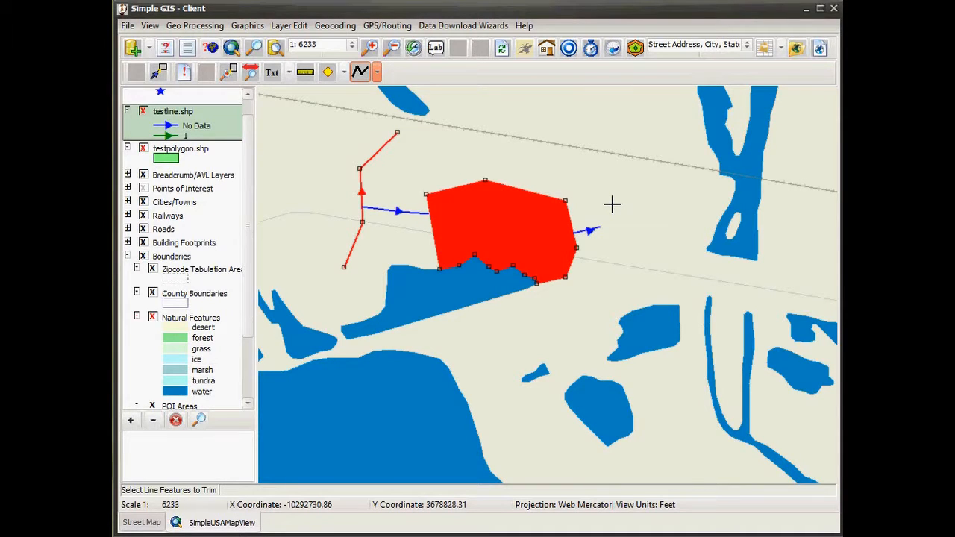
click(611, 204)
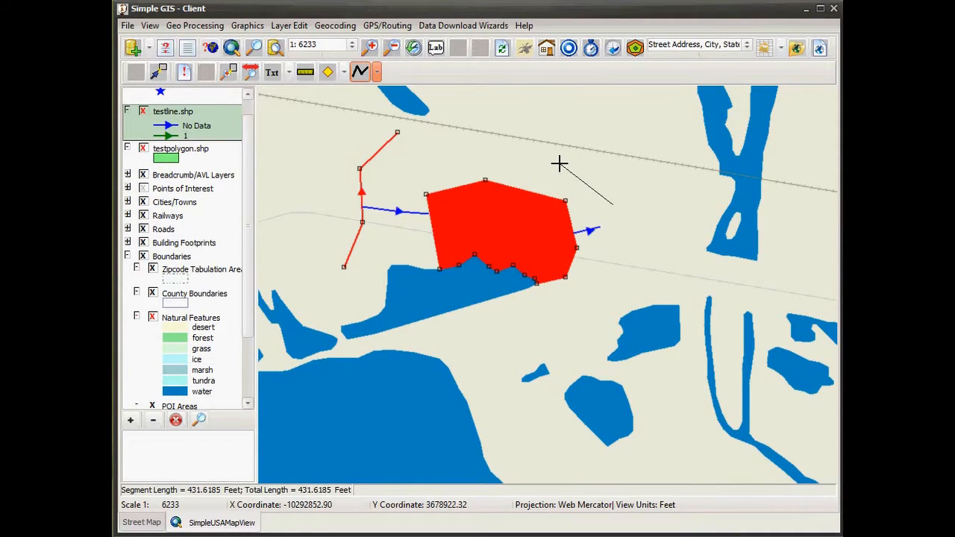
double_click(560, 163)
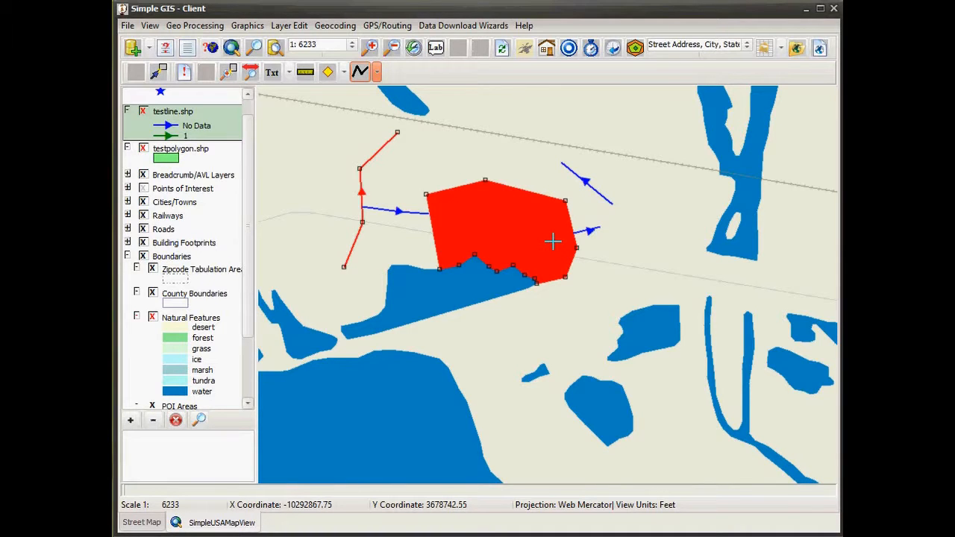
Step: Try a fillet between the line northeast of the polygon and the western three-segment line with the default radius, and undo it
drag(550, 239, 527, 304)
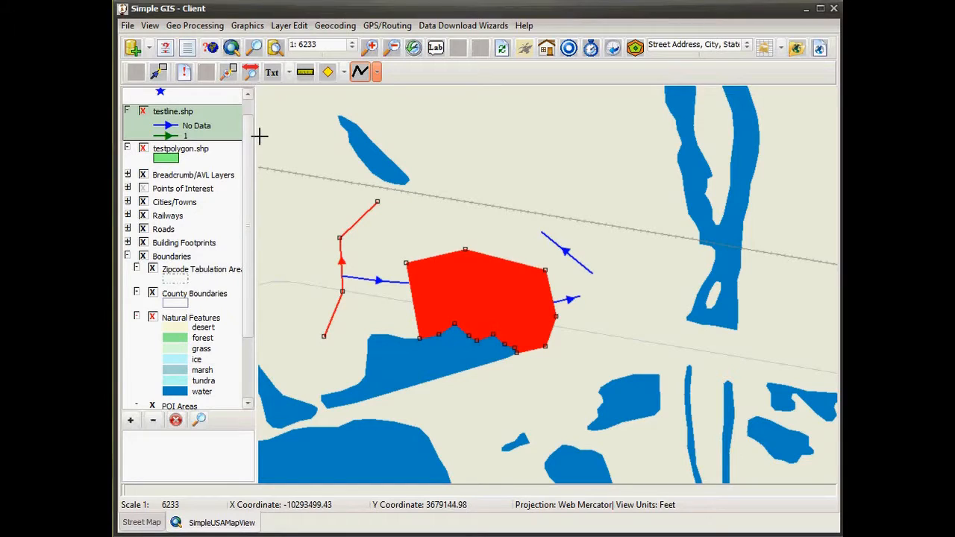
click(378, 71)
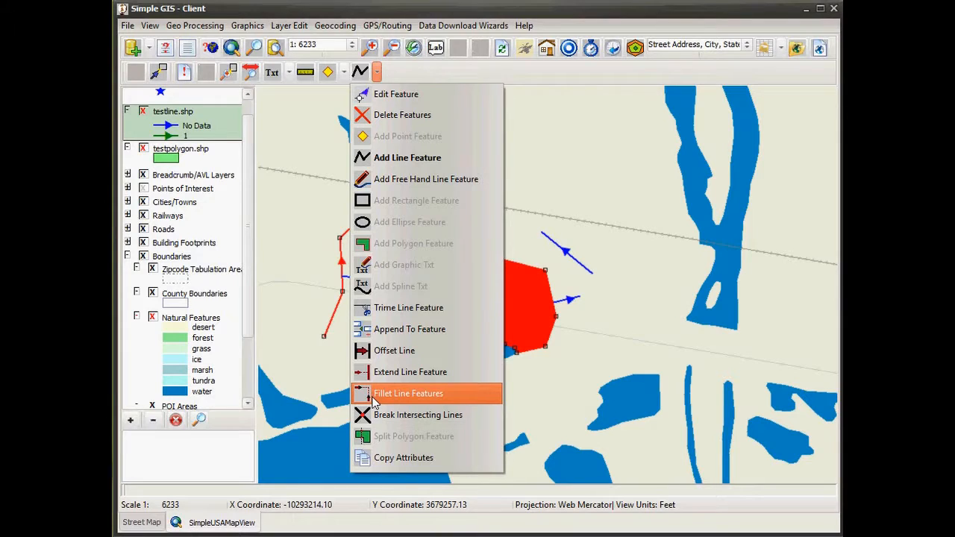
click(408, 393)
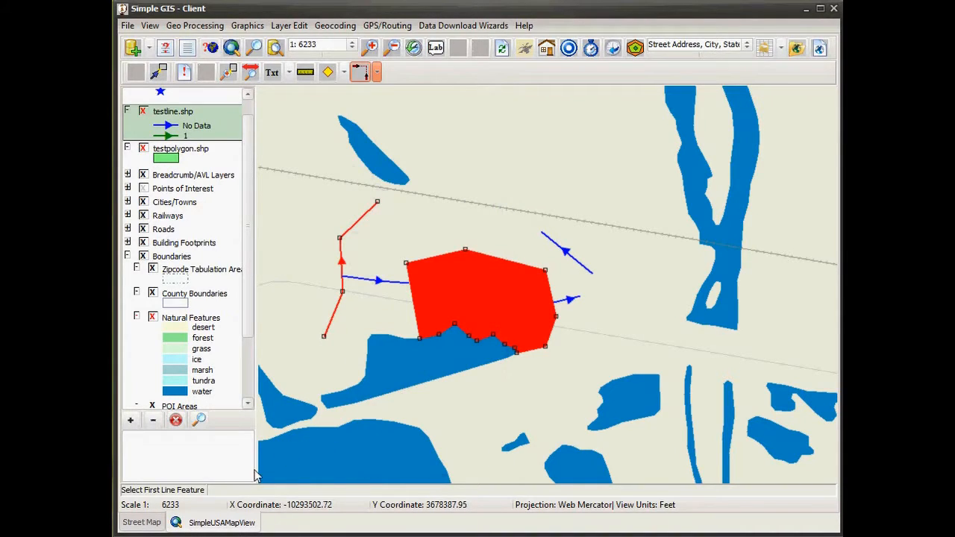
click(543, 232)
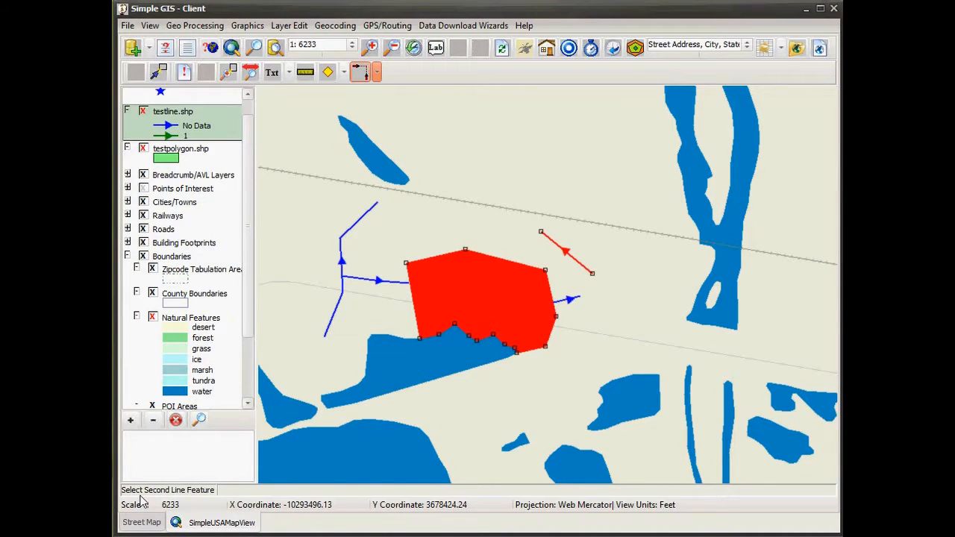
click(373, 208)
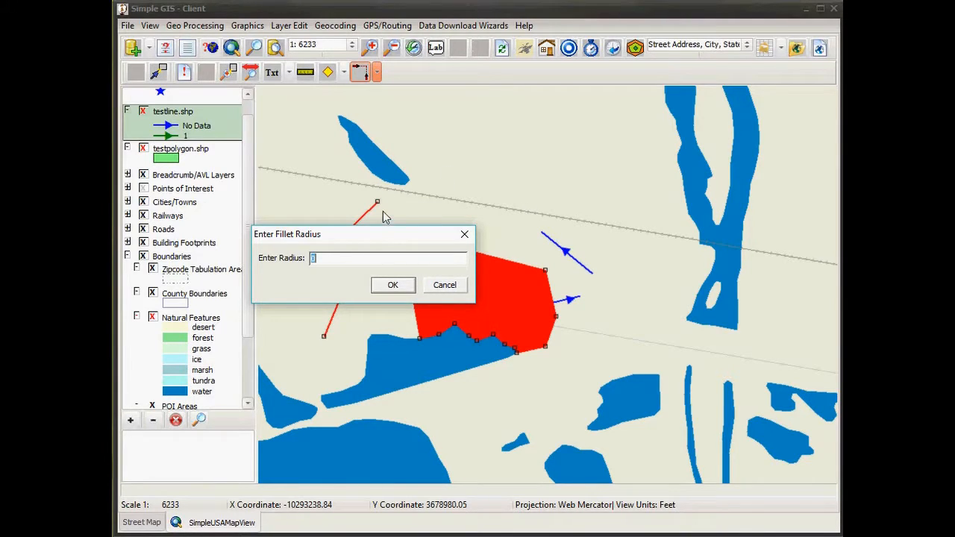
click(389, 286)
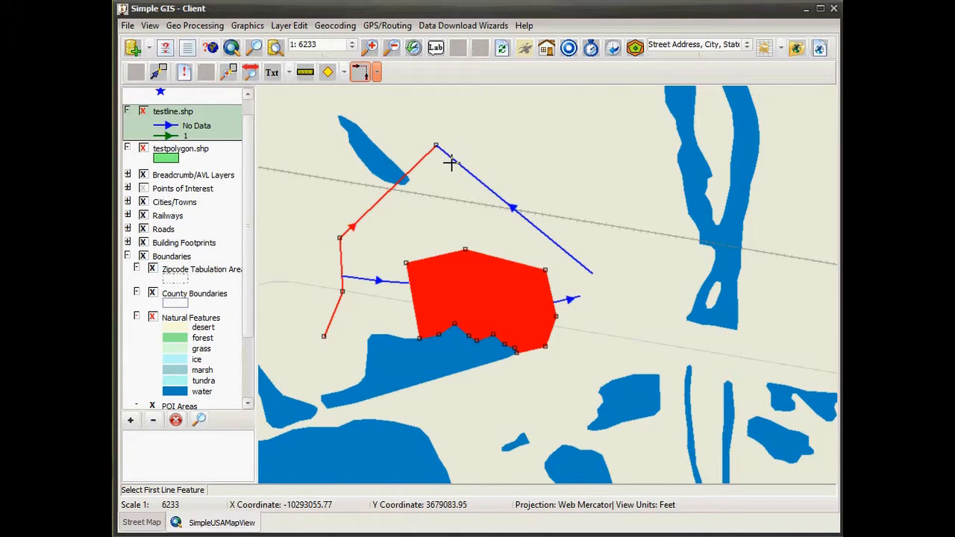
click(279, 27)
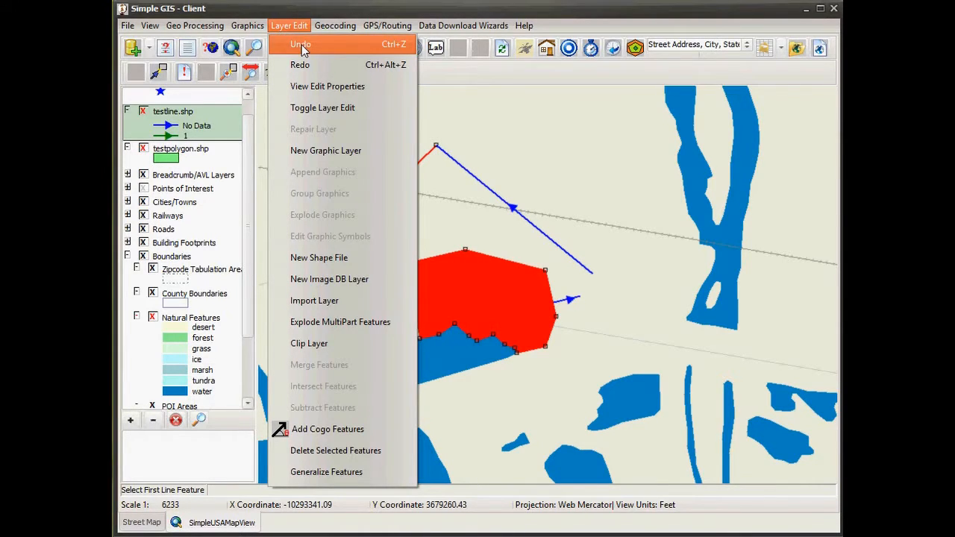
click(301, 45)
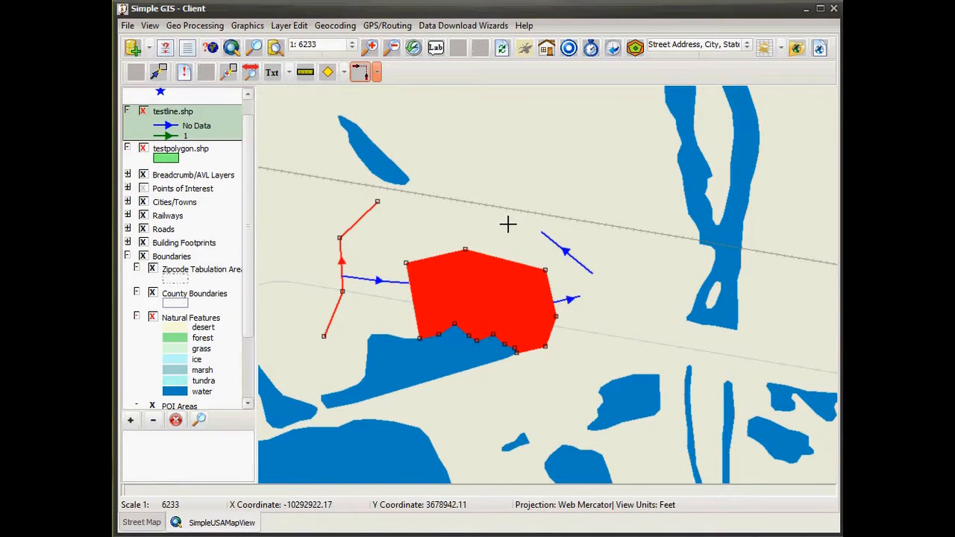
Step: Fillet the western three-segment line with the line northeast of the polygon, using a radius of 50
click(377, 73)
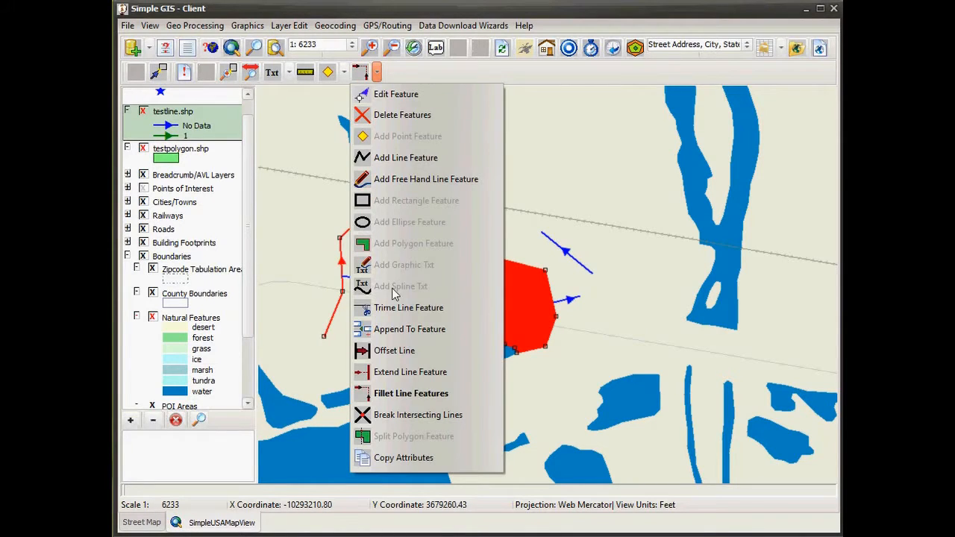
click(391, 393)
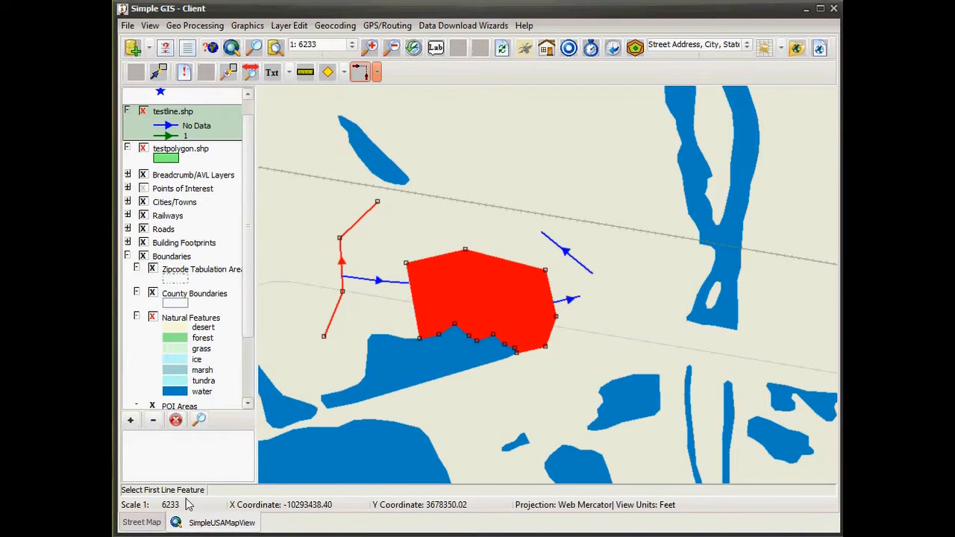
click(377, 202)
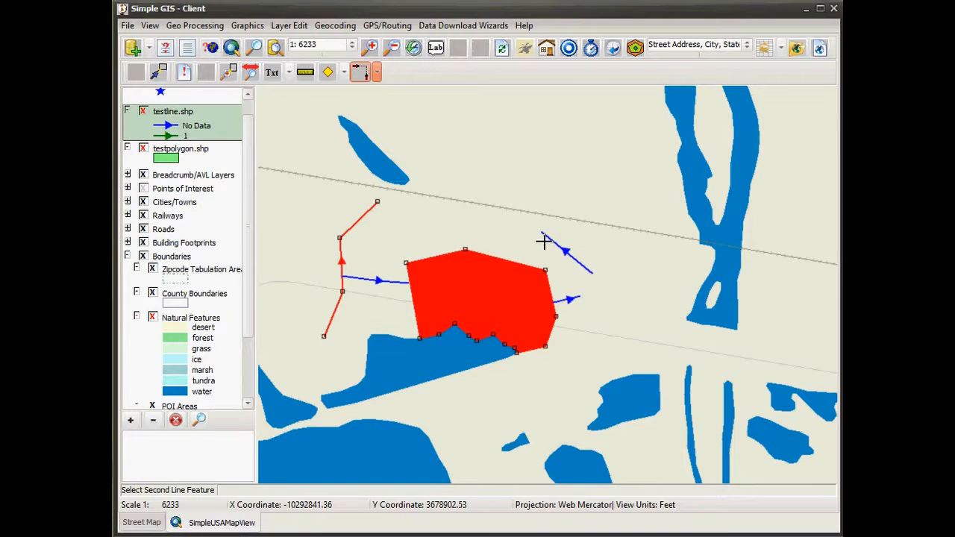
click(543, 234)
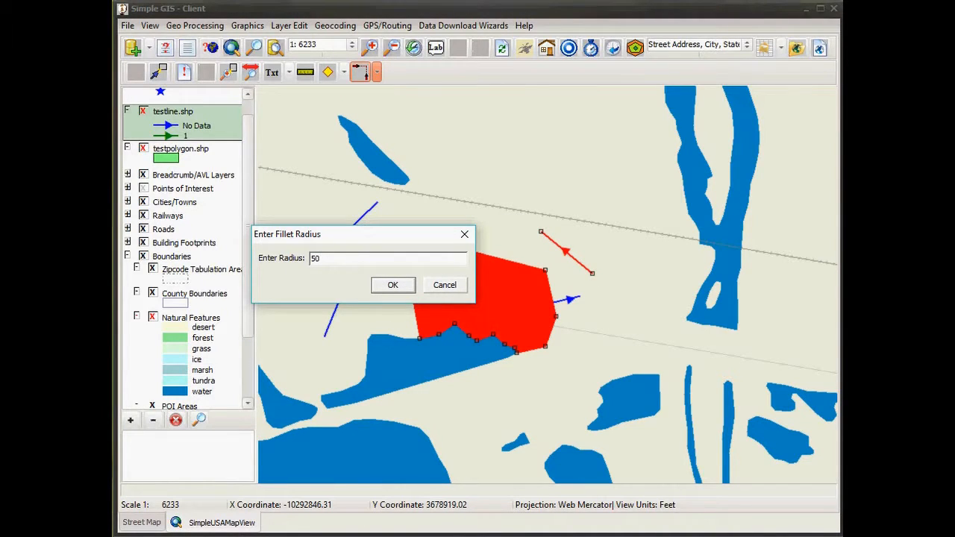
click(391, 285)
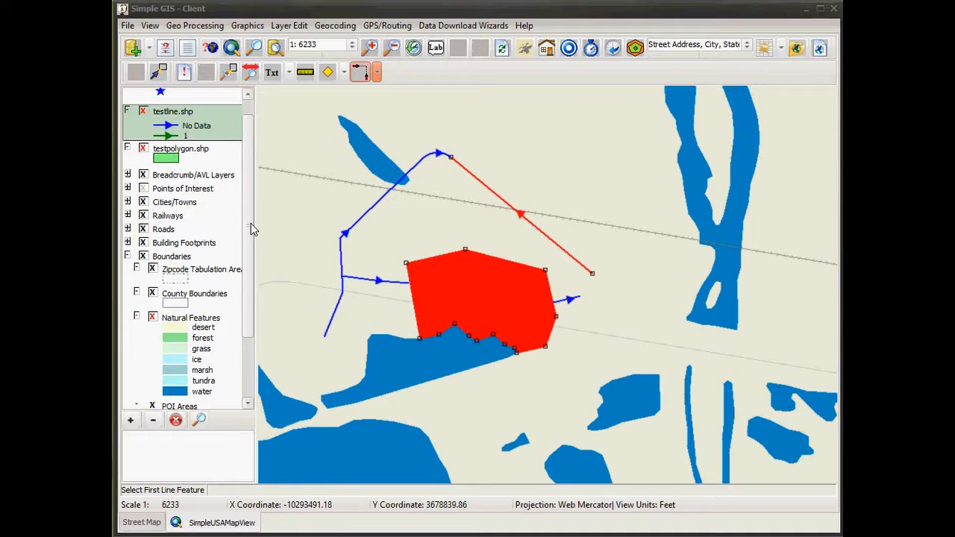
Step: Delete all the line features around the polygon in testline.shp
click(377, 72)
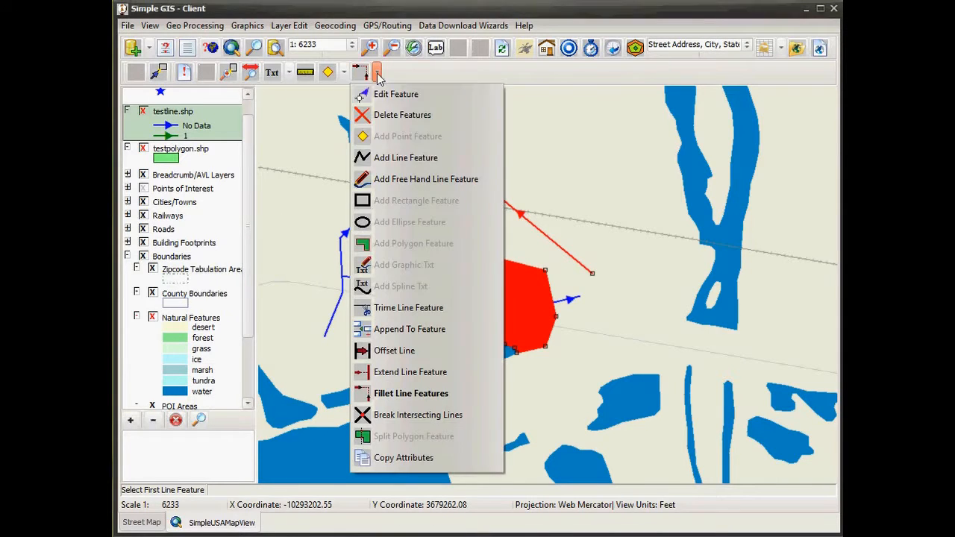
click(406, 116)
drag(396, 147, 464, 163)
drag(376, 273, 367, 295)
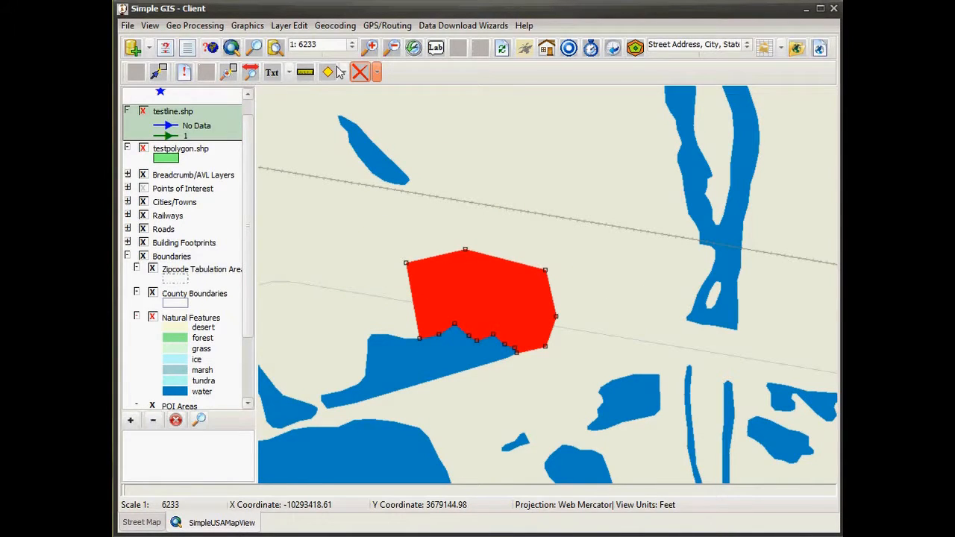
Step: Draw a short straight line in testline.shp northwest of the polygon, running from southwest to northeast
click(378, 72)
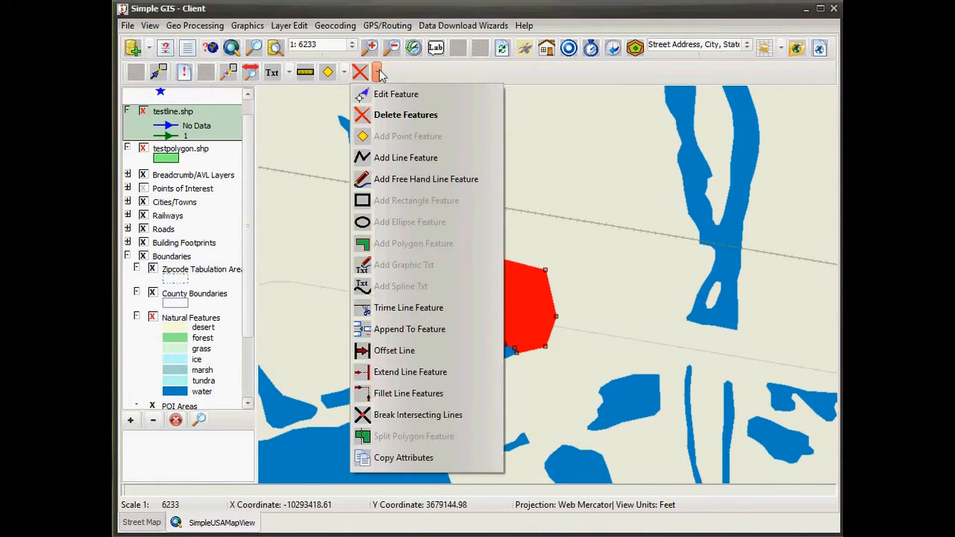
click(397, 162)
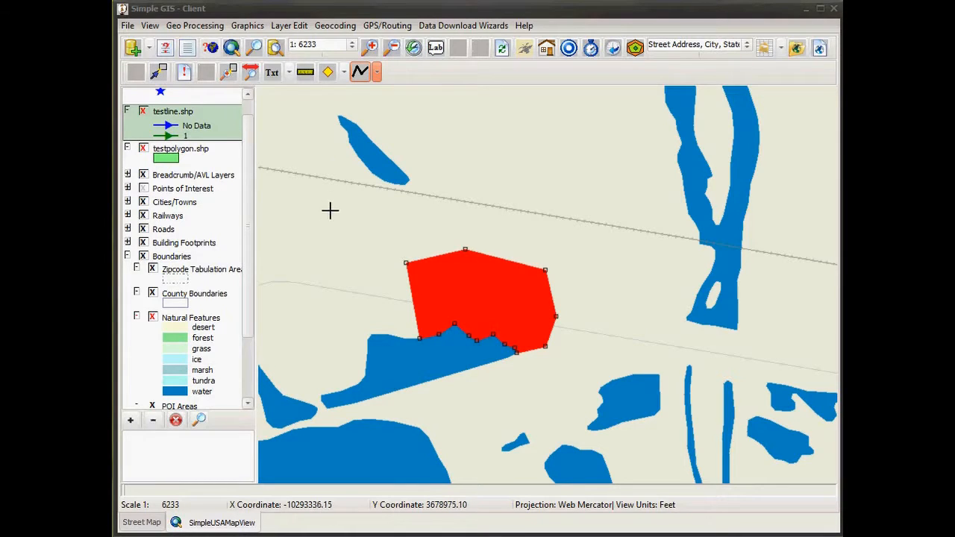
click(289, 246)
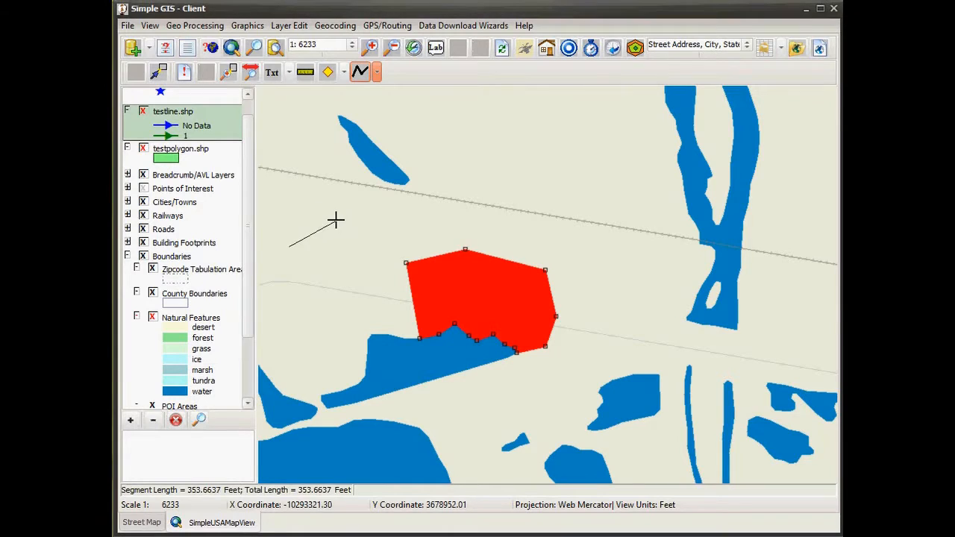
double_click(326, 220)
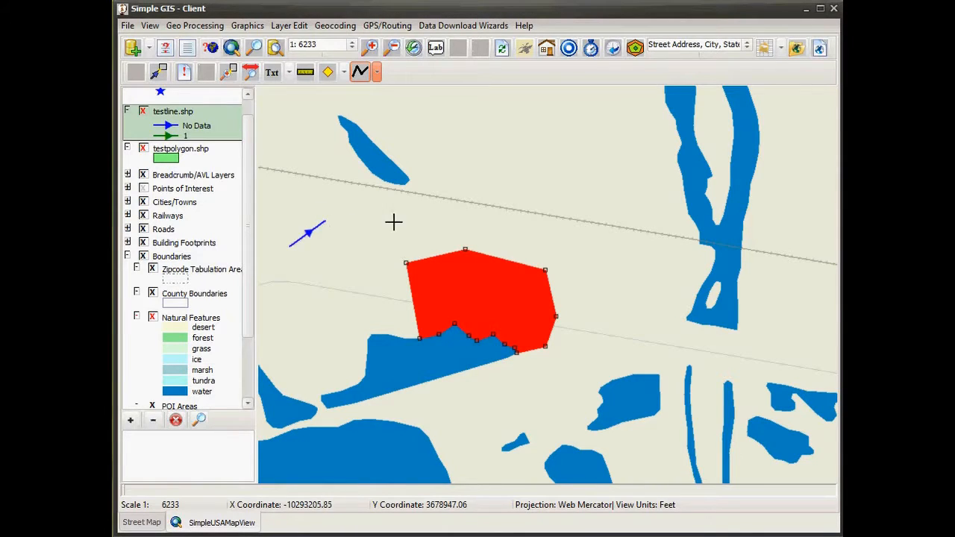
Step: Draw a two-segment line about 417 feet long east of the polygon and a straight diagonal line southeast of the polygon
click(602, 319)
click(592, 265)
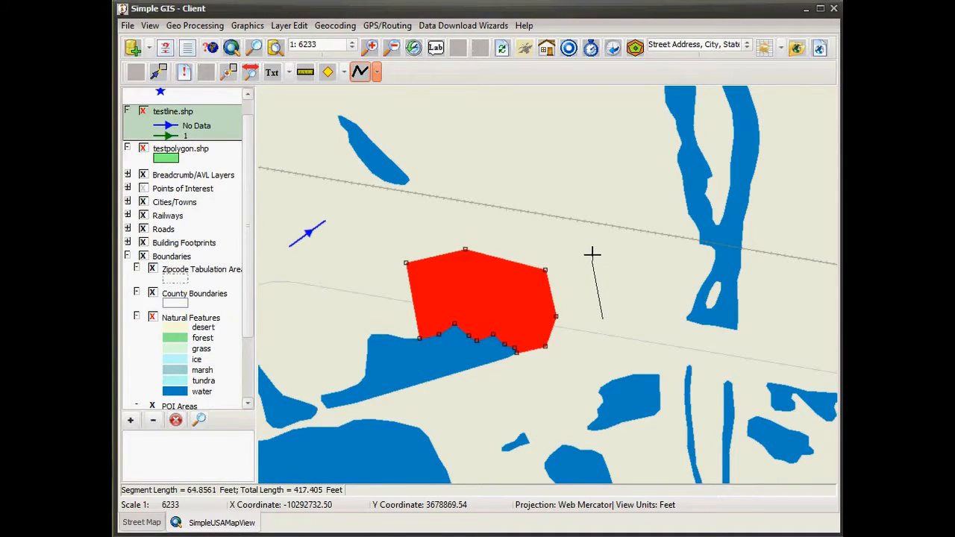
double_click(597, 256)
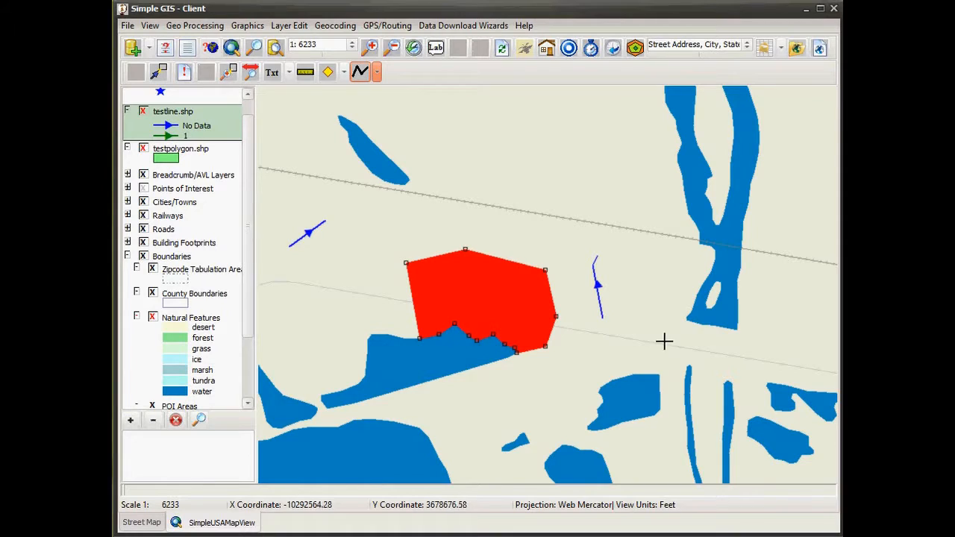
click(553, 381)
double_click(636, 341)
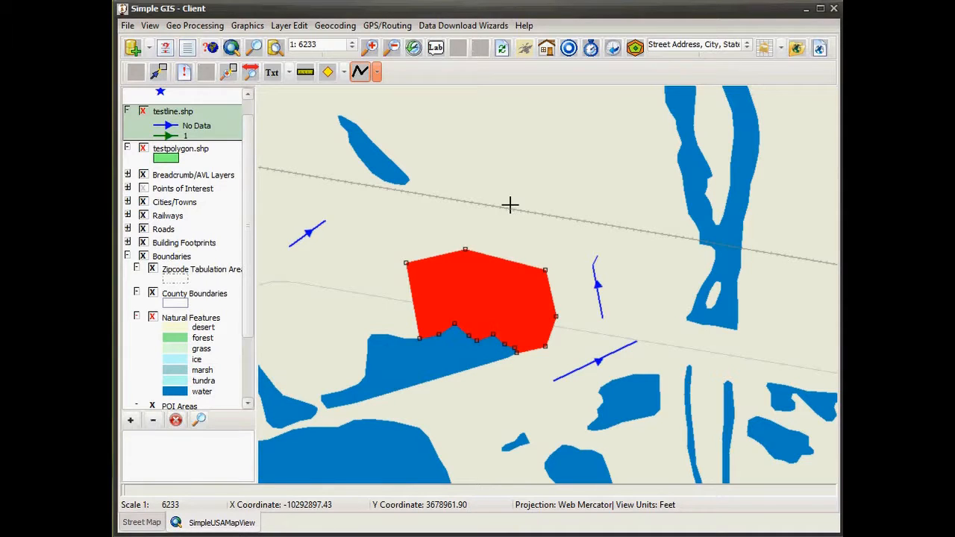
Step: Extend the southern end of the two-segment line to the diagonal line southeast of the polygon, using the diagonal as the boundary edge
click(378, 73)
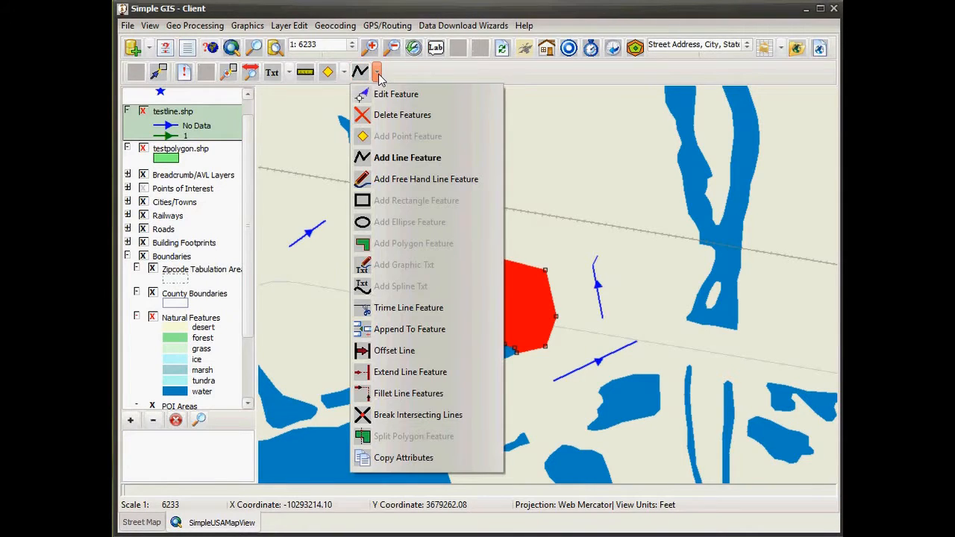
click(393, 373)
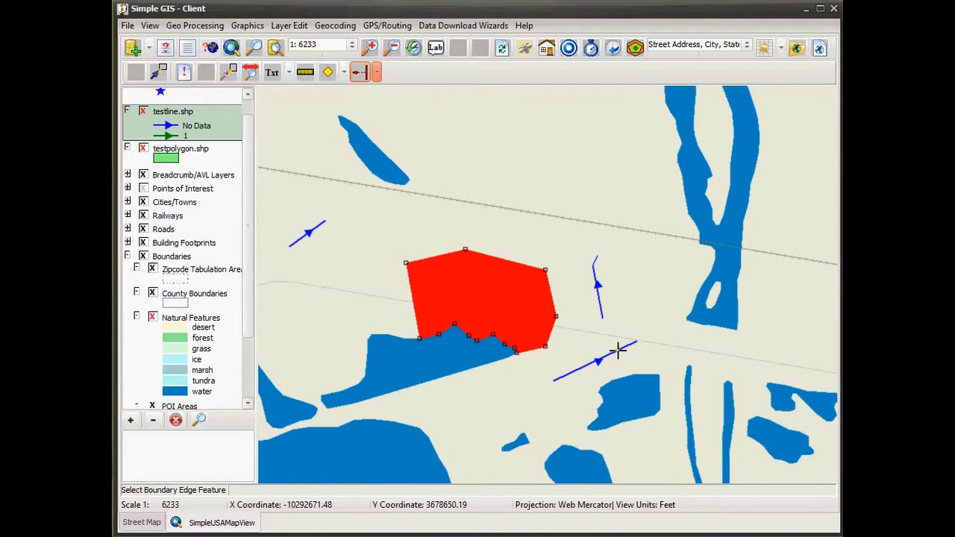
click(618, 350)
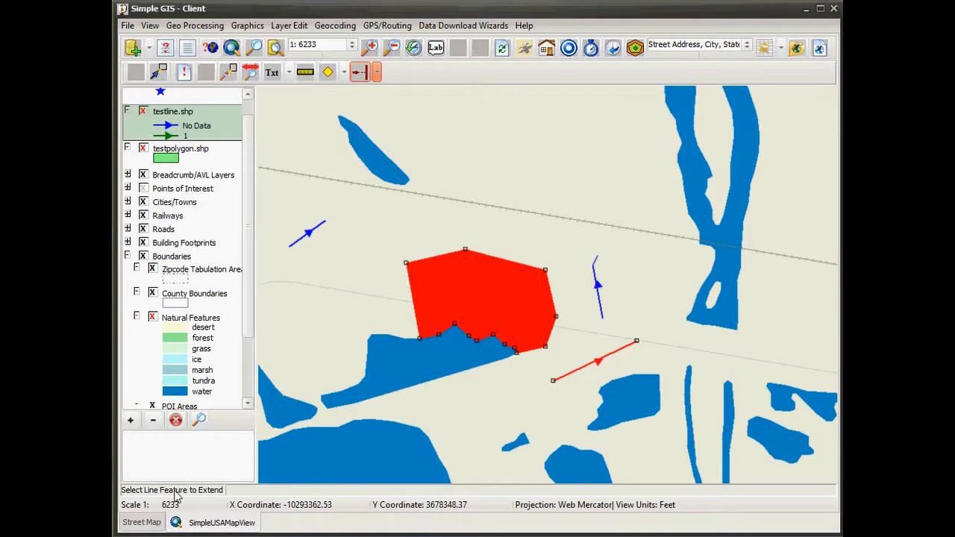
click(601, 314)
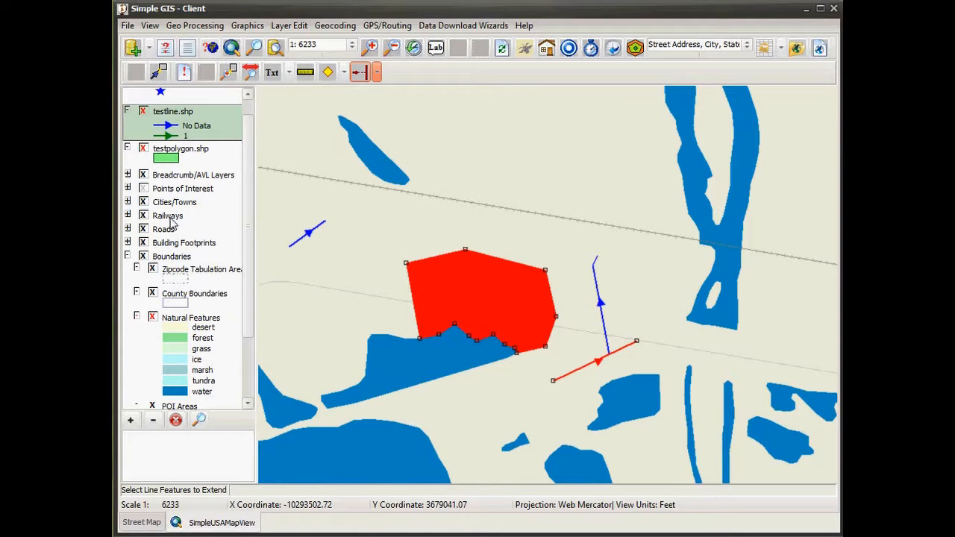
Step: Extend the northern end of the two-segment testline.shp line to the railway north of it, using the Railways feature as boundary edge
click(378, 71)
click(400, 372)
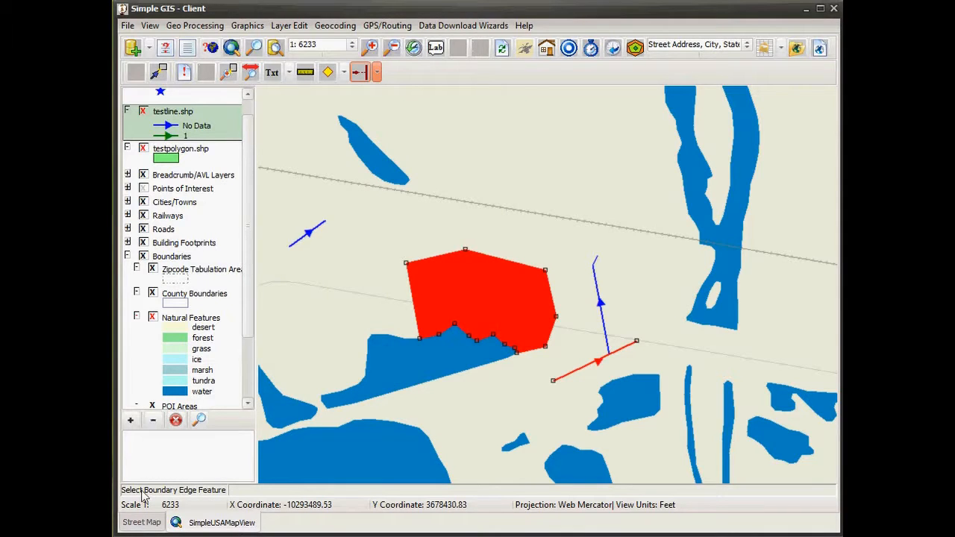
click(183, 217)
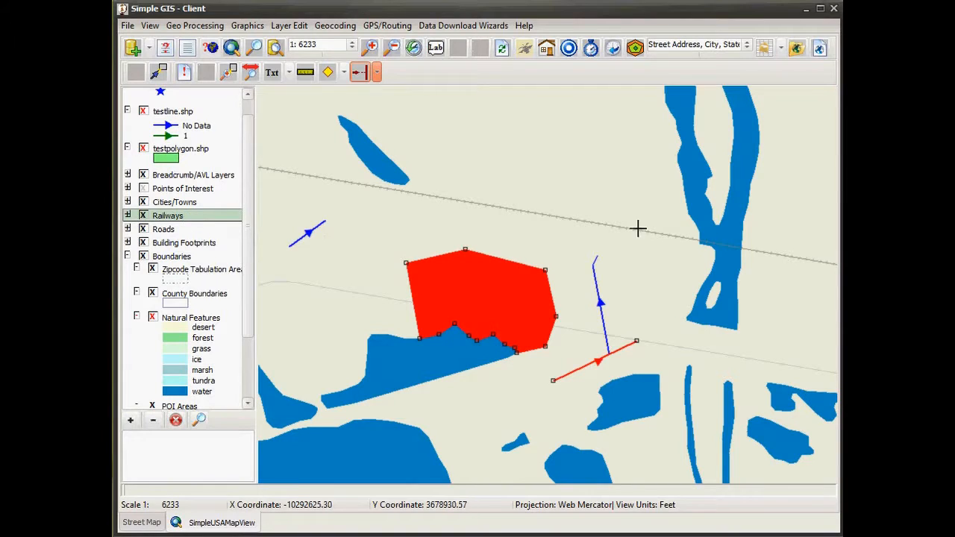
click(601, 234)
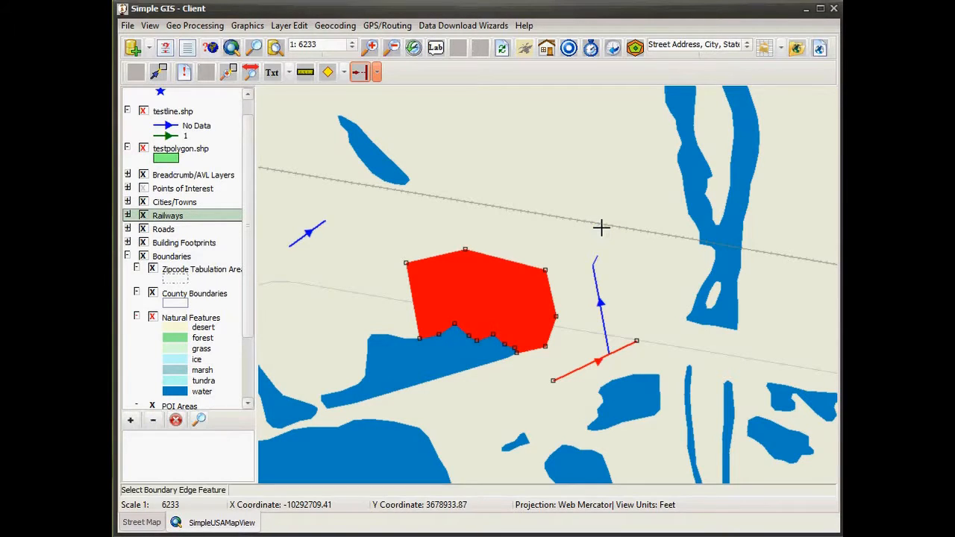
click(604, 226)
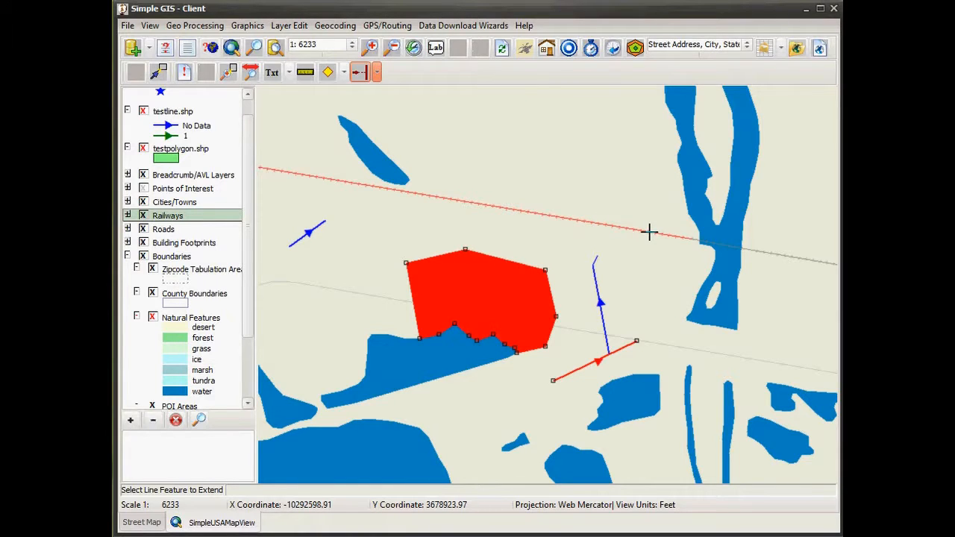
click(200, 130)
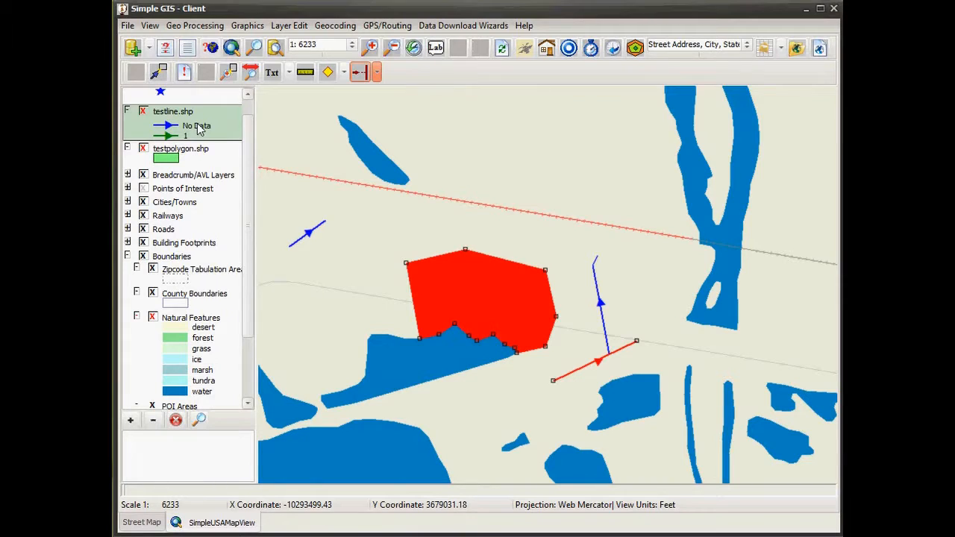
click(596, 259)
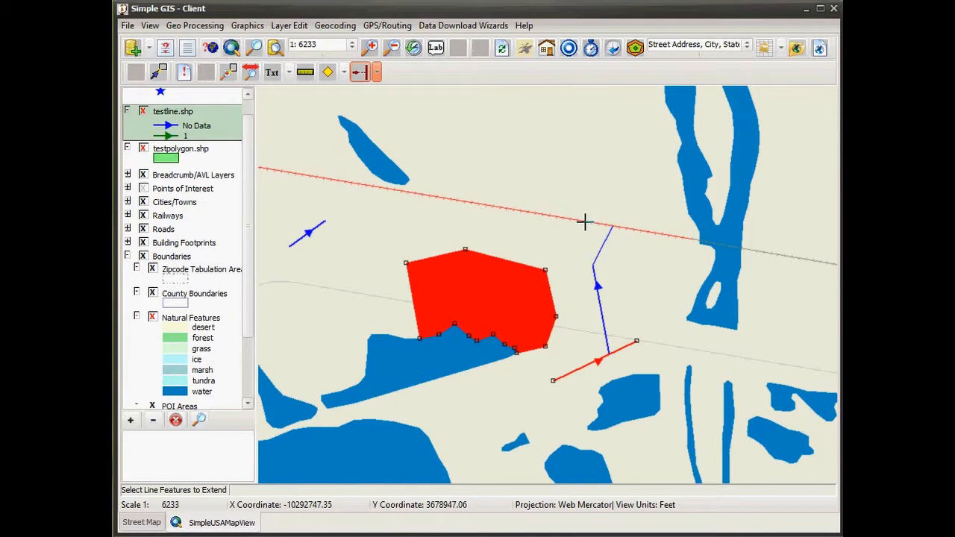
Step: Extend the short northwestern testline.shp line to the narrow water polygon northeast of it, using that Natural Features polygon as boundary edge
click(378, 73)
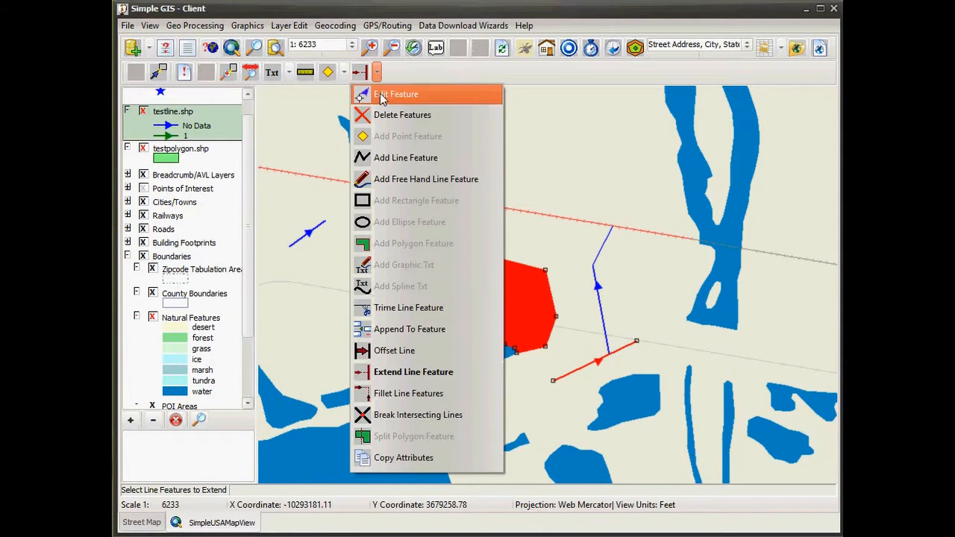
click(401, 374)
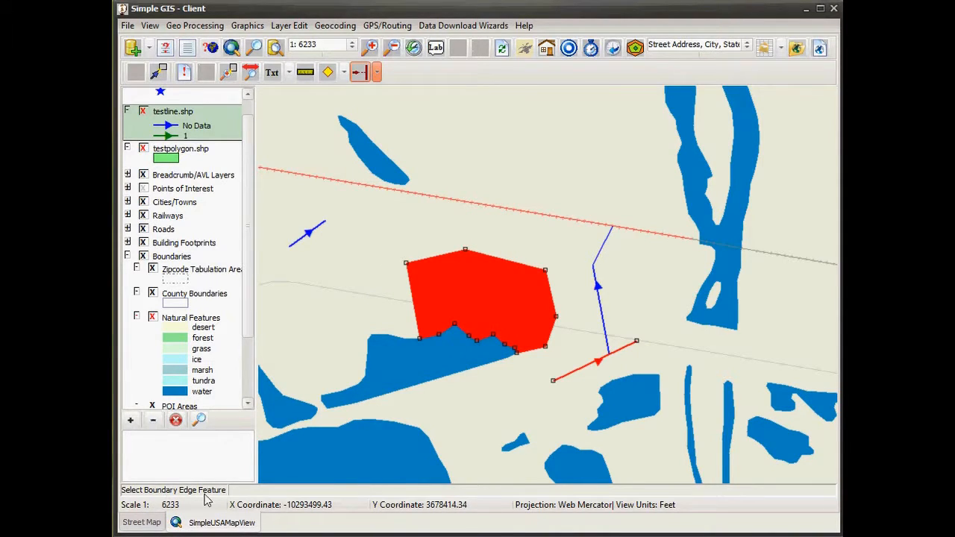
click(190, 368)
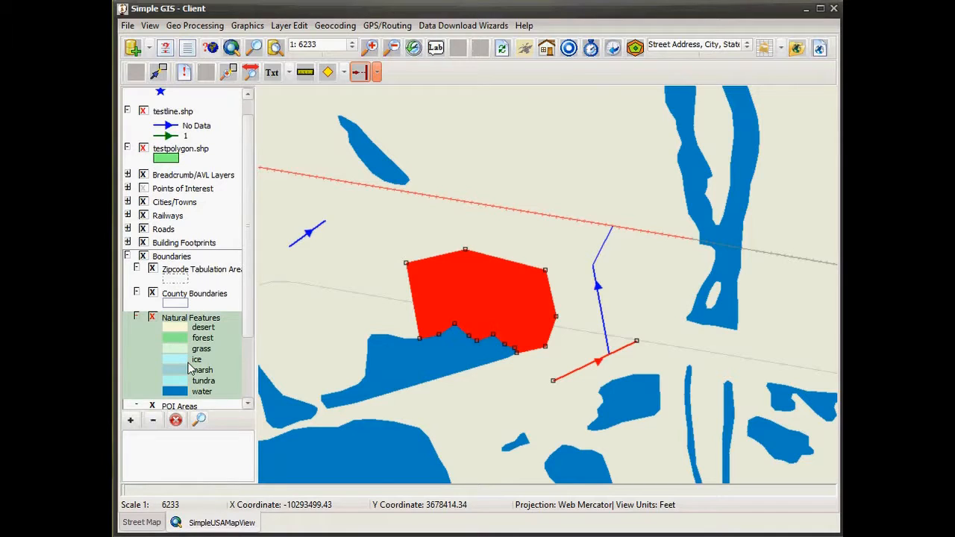
click(390, 165)
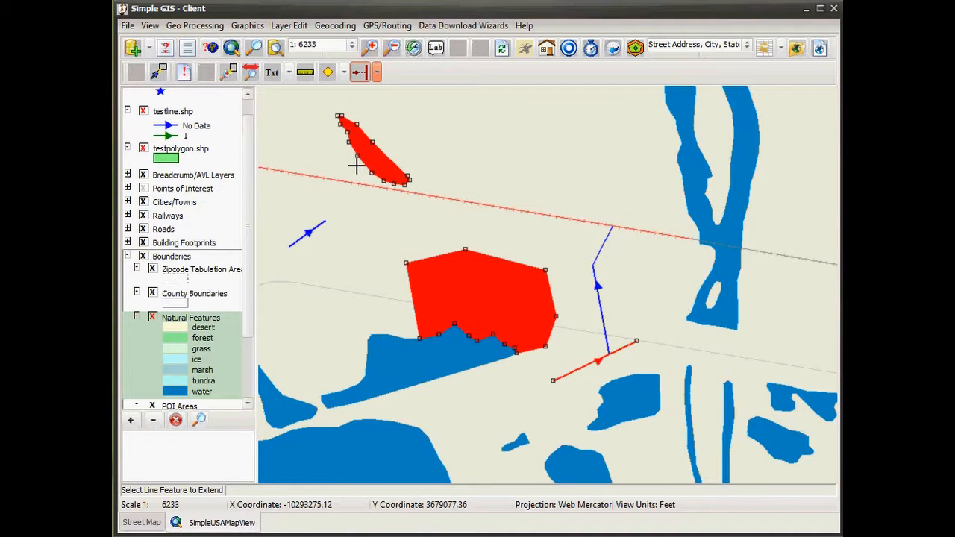
click(191, 130)
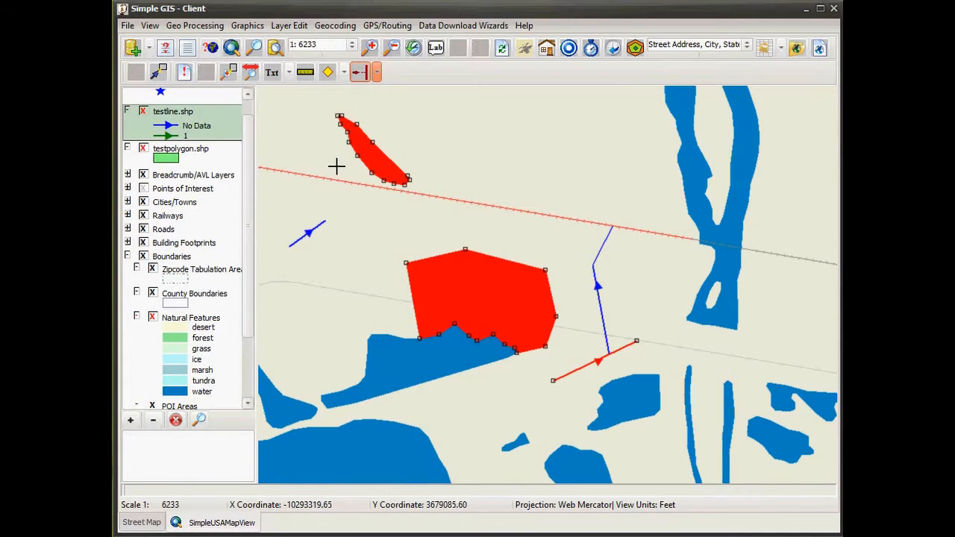
click(434, 261)
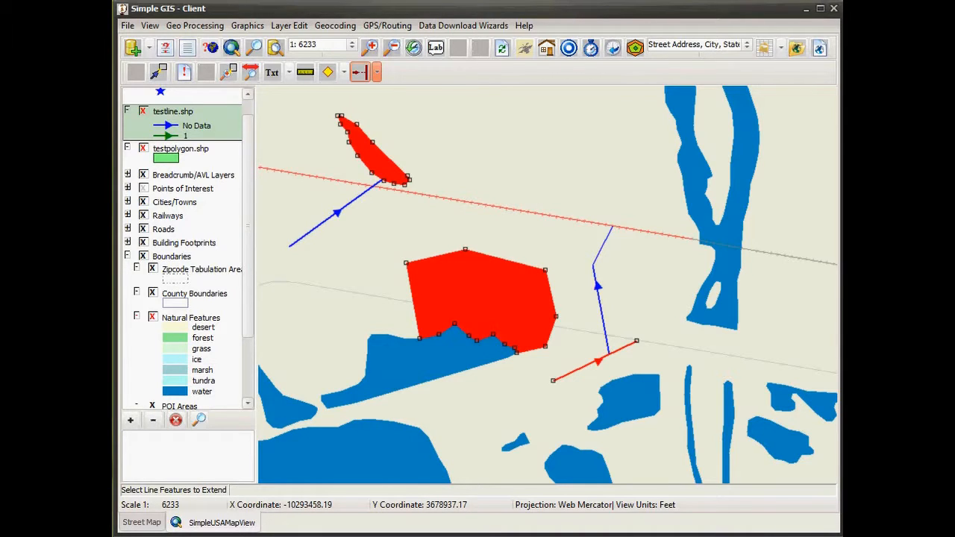
click(574, 328)
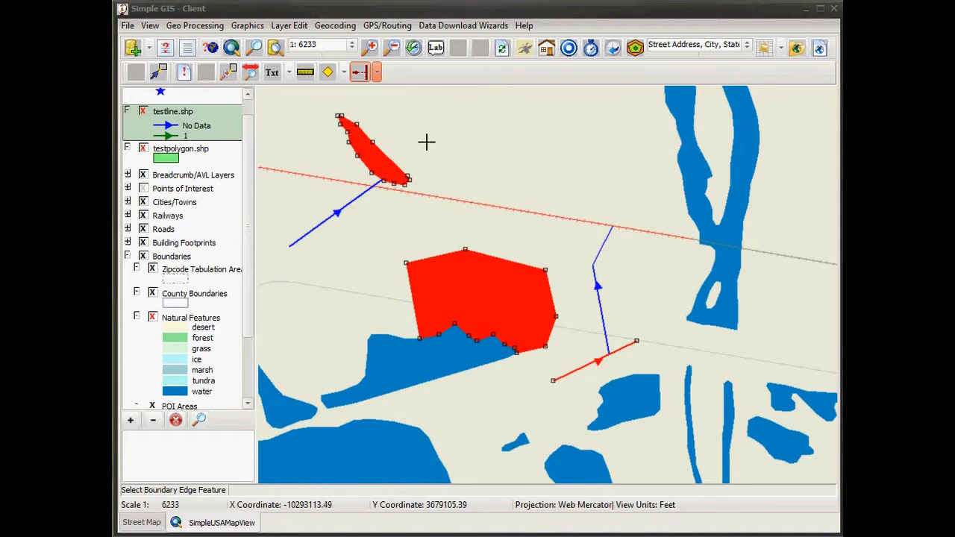
Step: Offset the two-segment line east of the red polygon by 50 feet to its west side
click(377, 71)
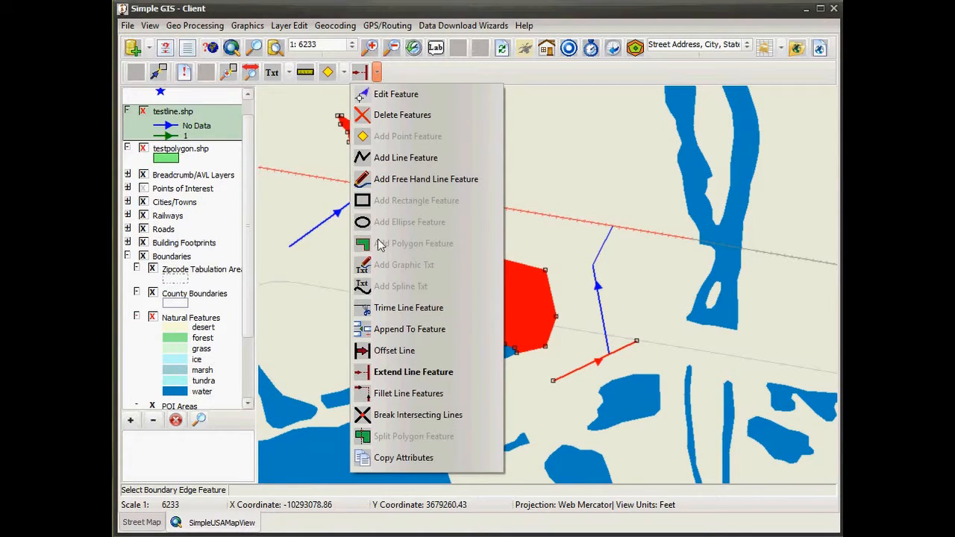
click(393, 352)
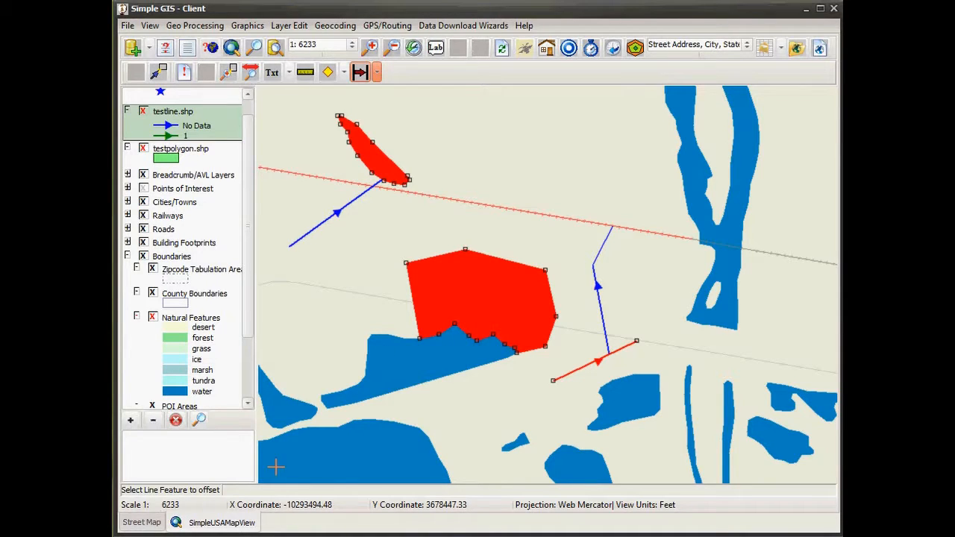
click(596, 273)
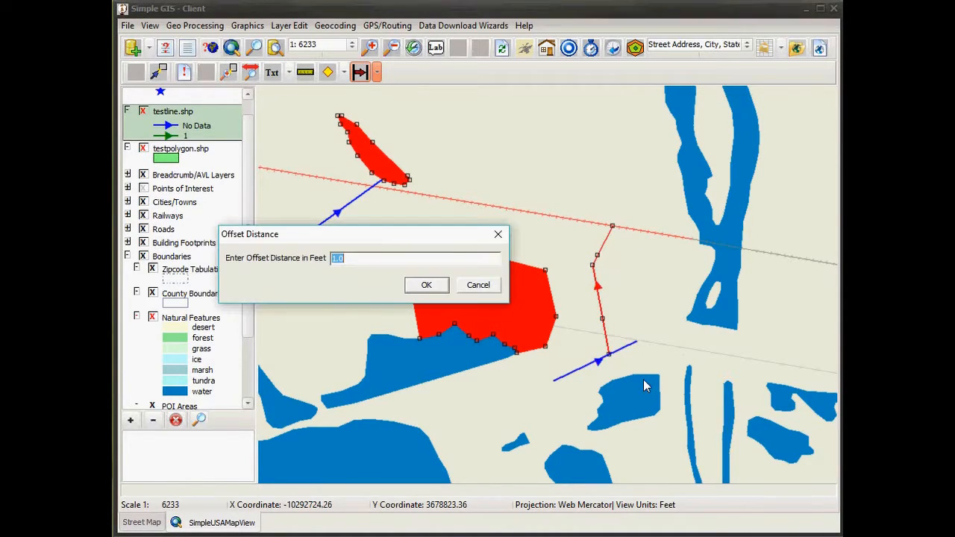
drag(294, 244, 334, 237)
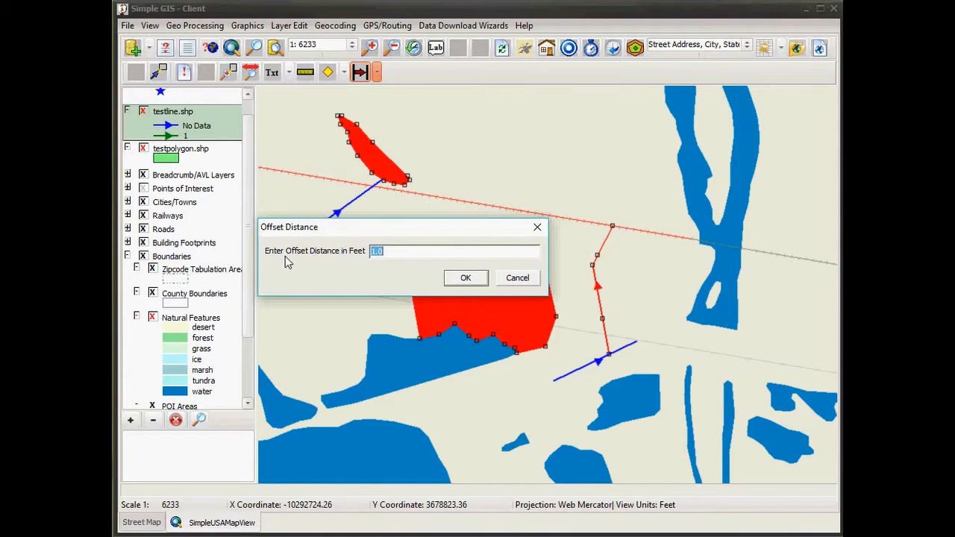
text(50)
click(465, 279)
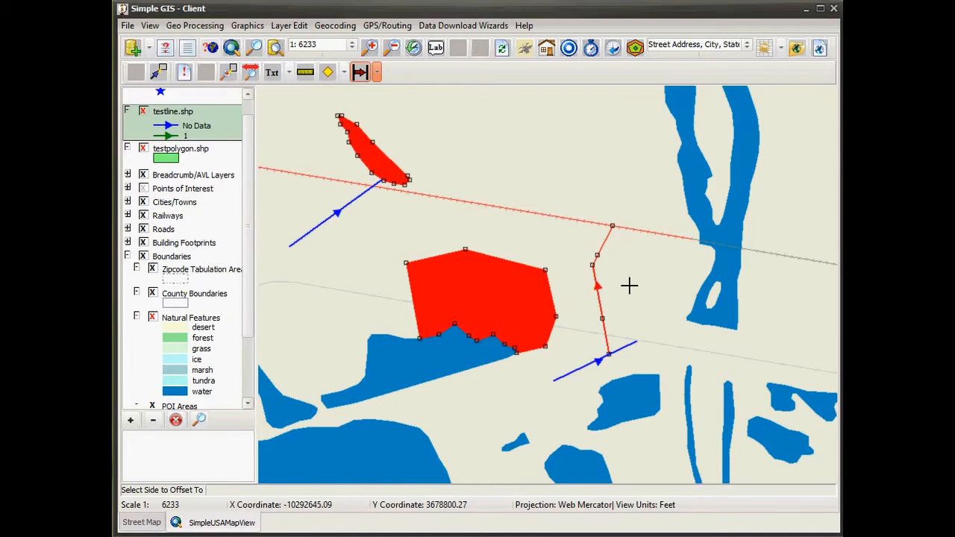
click(576, 276)
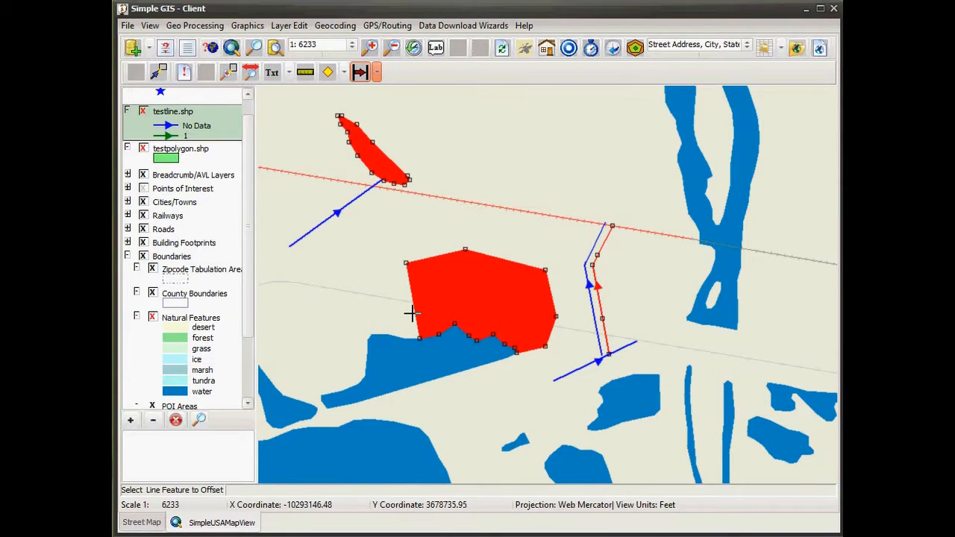
Step: Start a second offset of the original two-segment line with a distance of 50 feet
click(599, 298)
text(50)
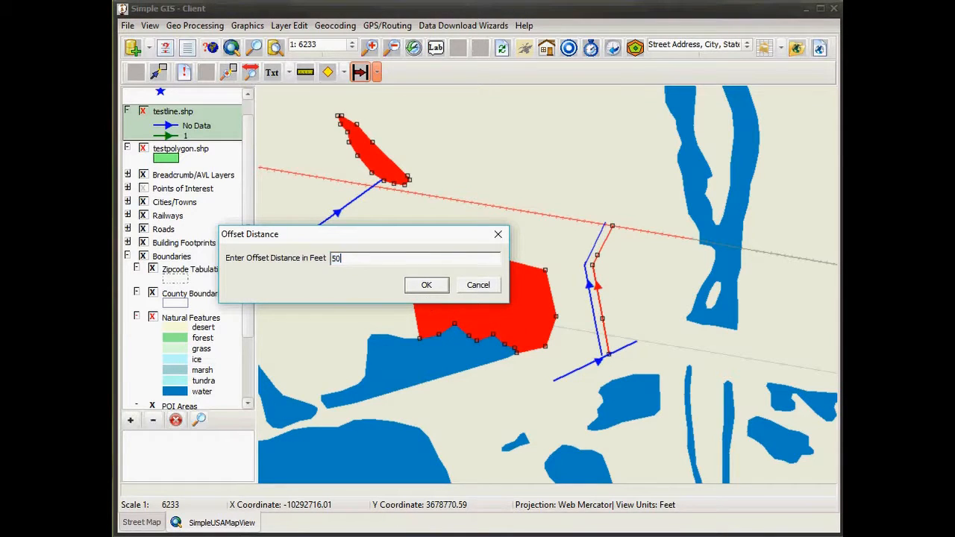
click(422, 291)
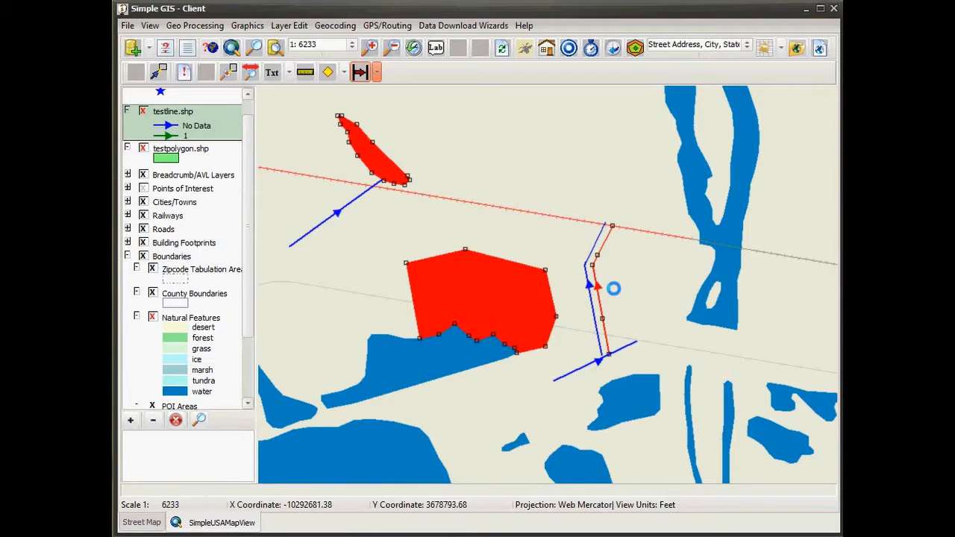